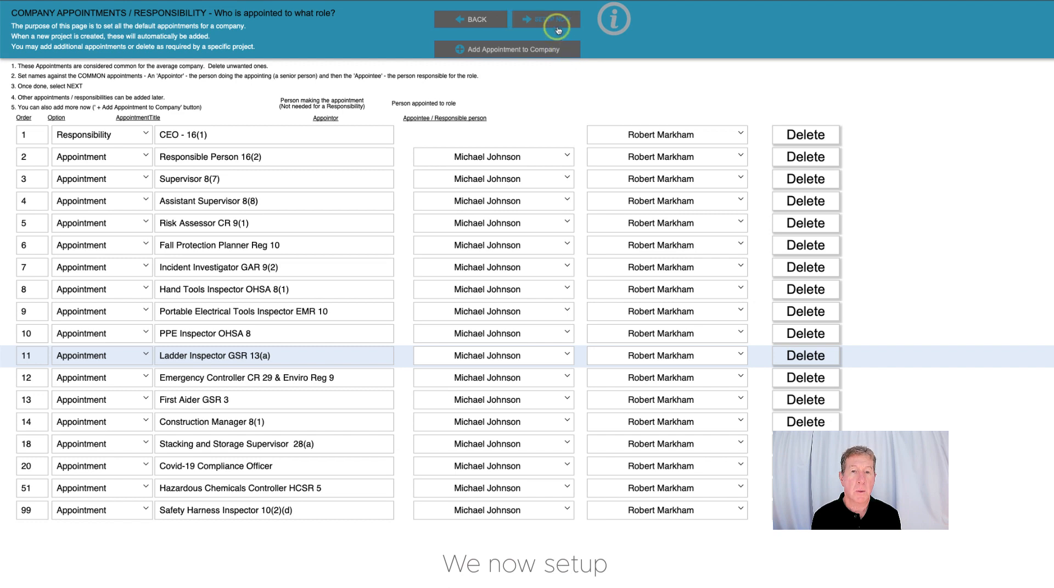
# Confirm the filled-in company appointments with SETUP NOW to finish company setup.
pyautogui.click(555, 21)
# Dismiss the first-project notice and start a NEW Project from the Project Selector.
pyautogui.click(484, 195)
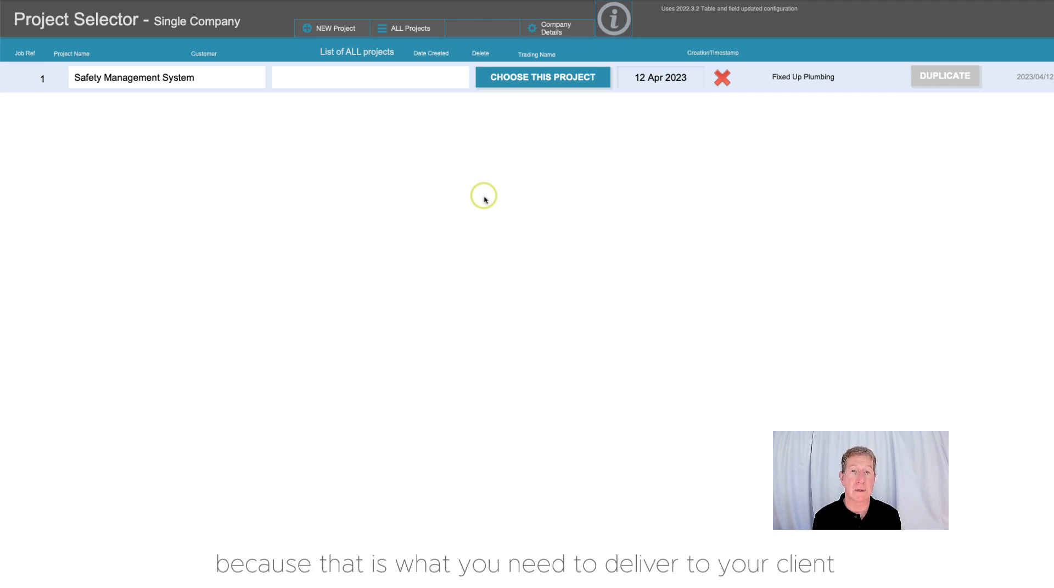
pyautogui.click(335, 28)
# Enter project name Park Avenue Apartments and client Park Avenue Body Corporate, then continue.
pyautogui.click(320, 249)
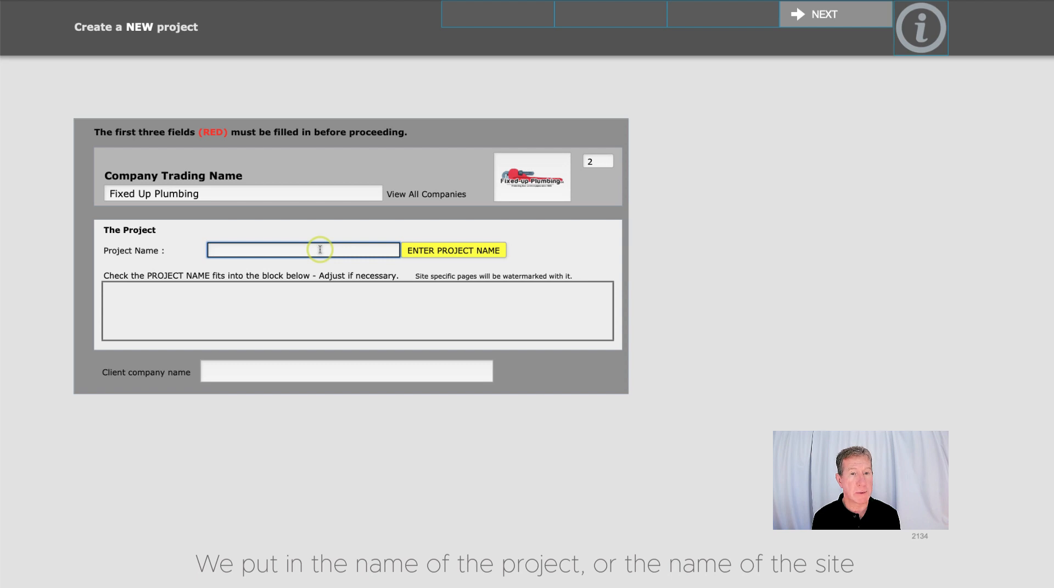
pyautogui.write('Park Avenue Apartments')
pyautogui.press('Tab')
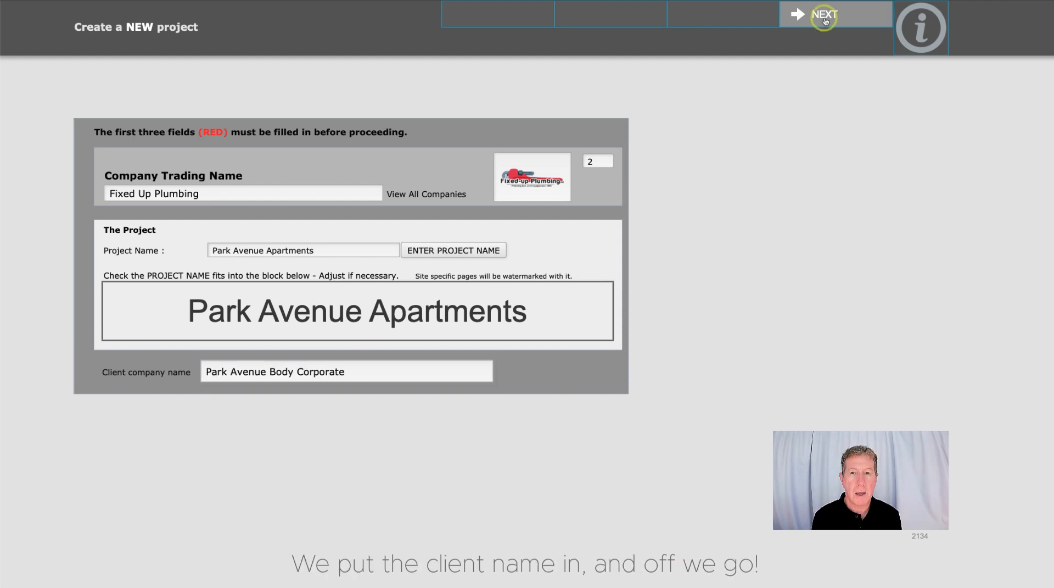
pyautogui.click(823, 13)
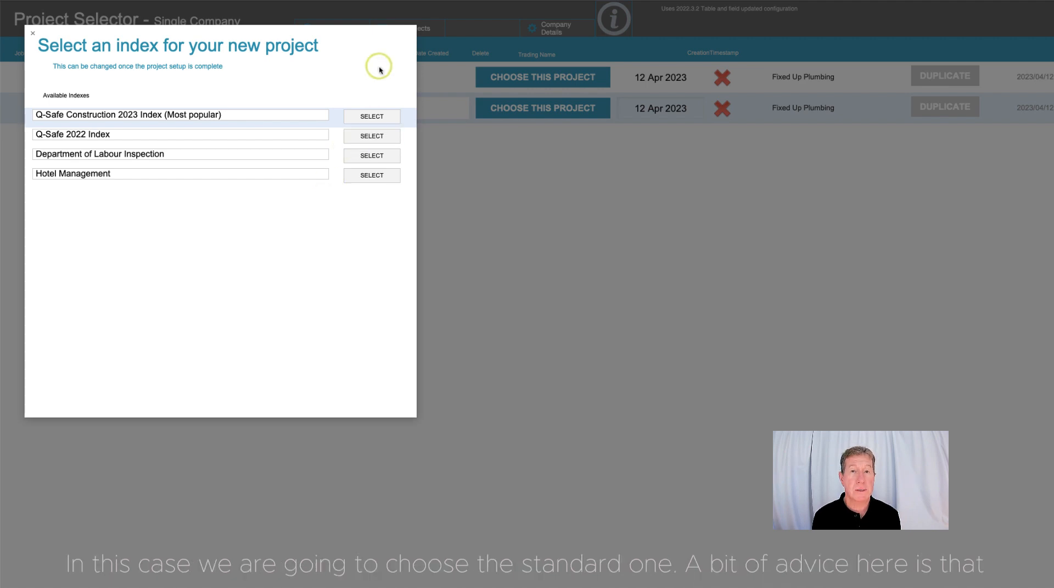
# Select Q-Safe Construction 2023 Index (Most popular) for Park Avenue Apartments.
pyautogui.click(375, 119)
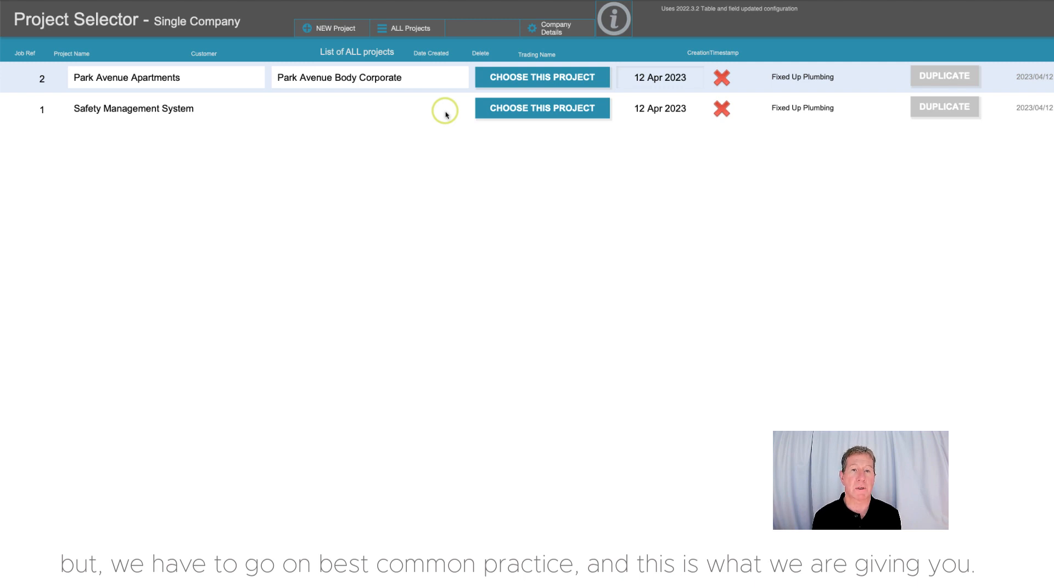
# Open the Park Avenue Apartments project and decline the expiry-date check.
pyautogui.click(544, 78)
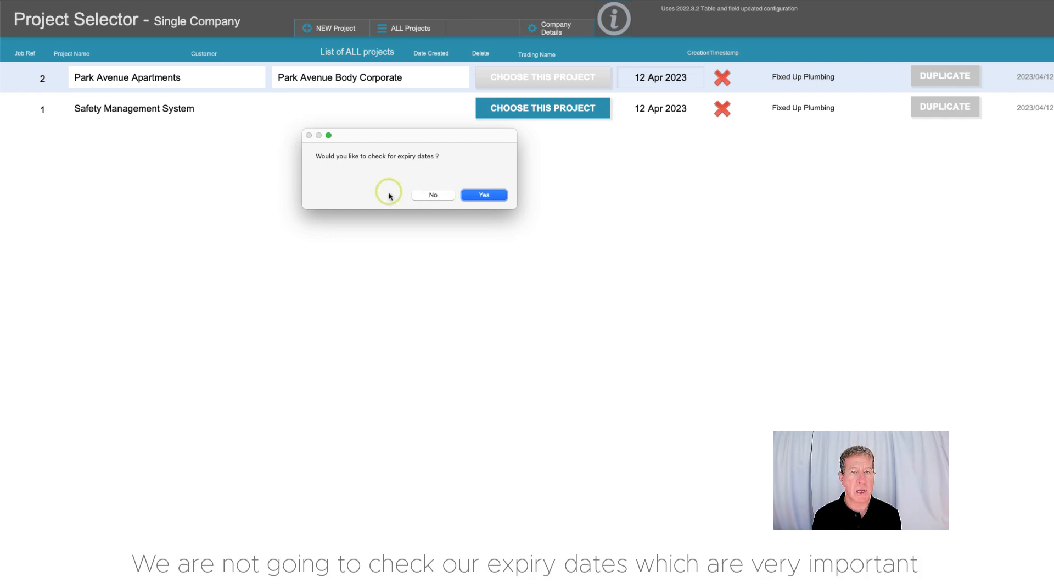
pyautogui.click(433, 195)
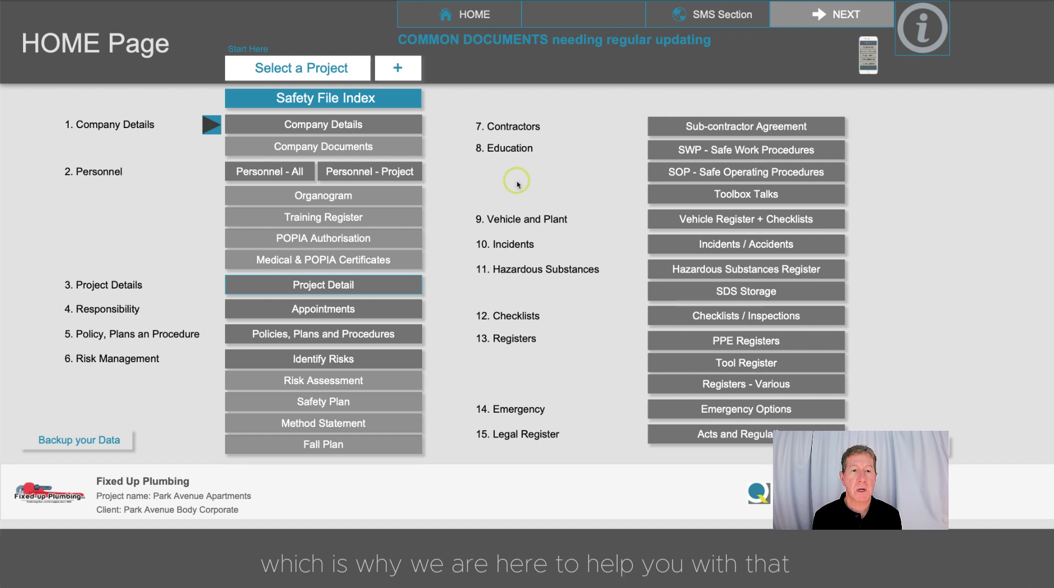
# Open the Safety File Index from the Park Avenue Apartments home page.
pyautogui.click(354, 100)
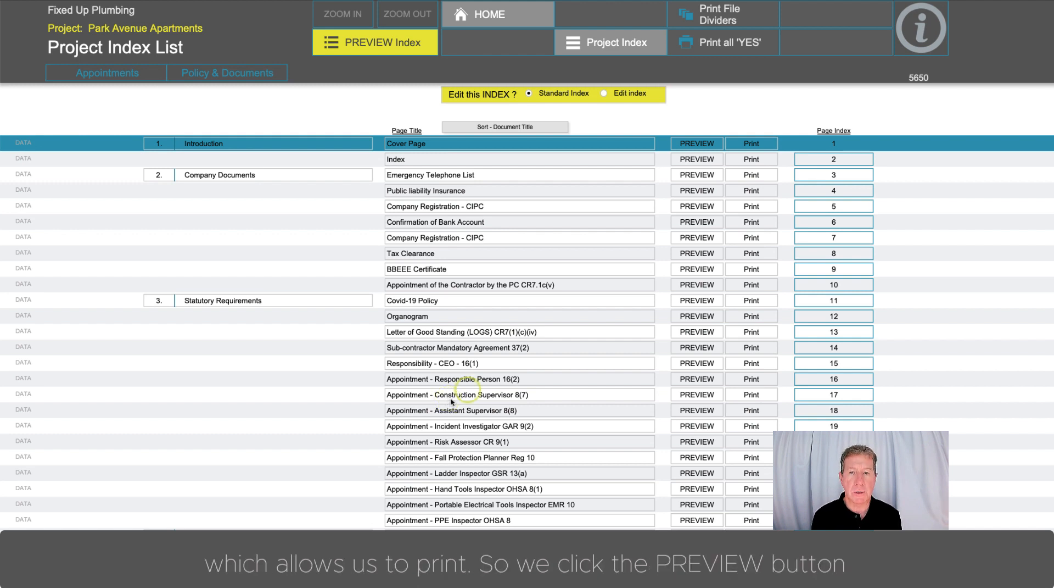
# Preview the Cover Page entry of the Project Index List.
pyautogui.click(693, 144)
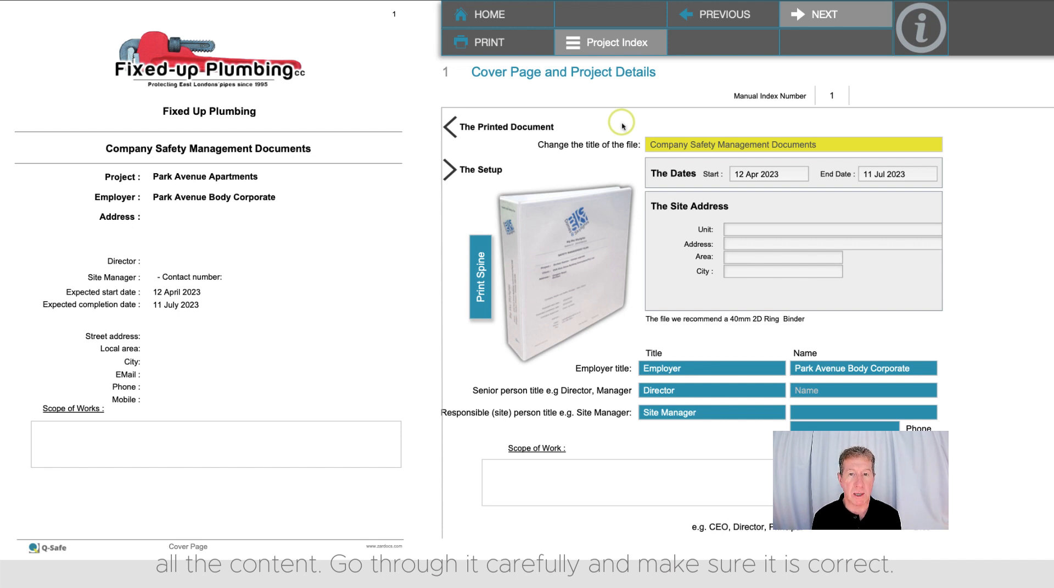
pyautogui.click(683, 144)
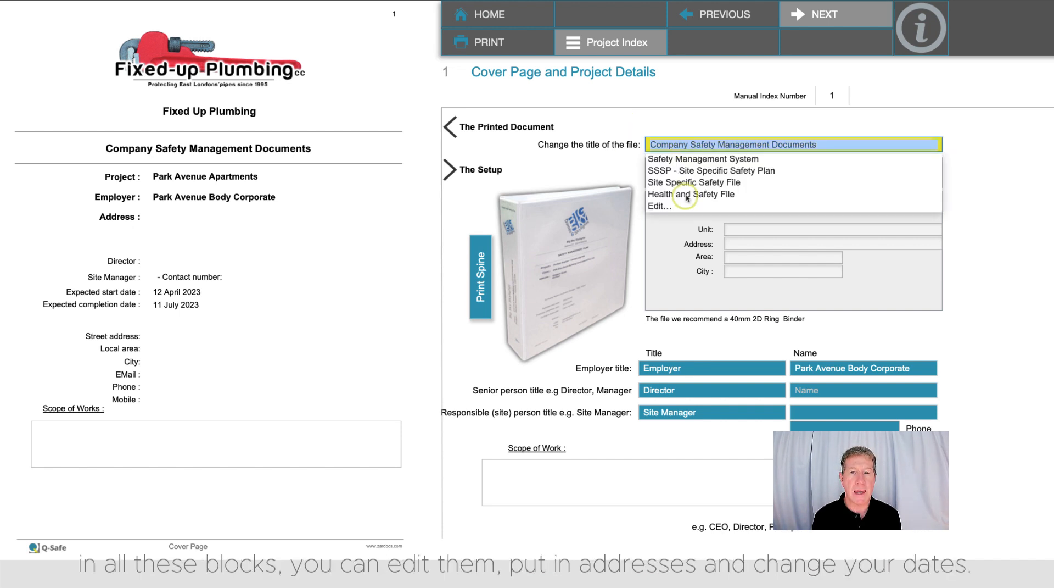
pyautogui.click(681, 130)
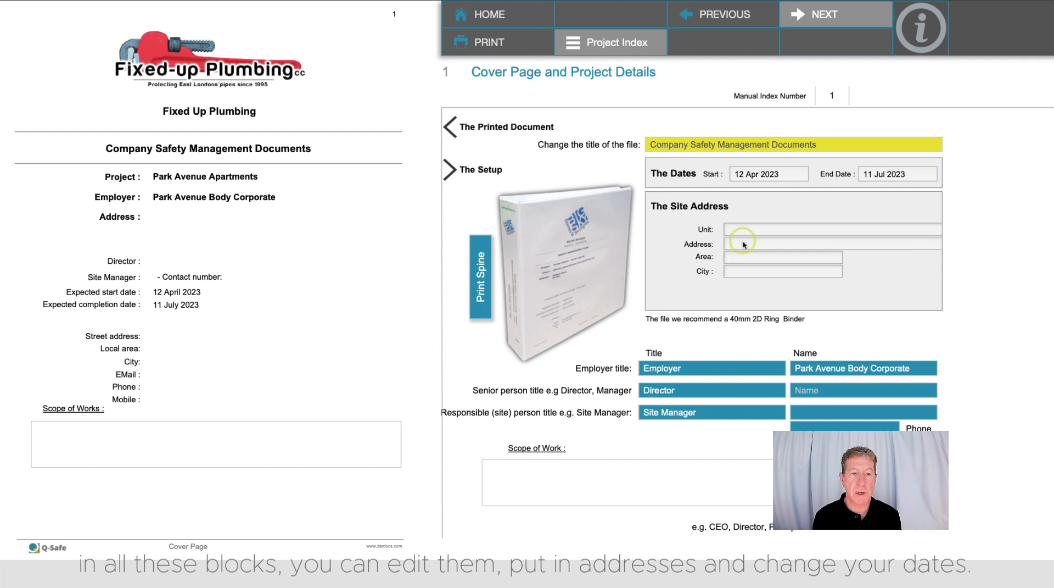
pyautogui.click(766, 174)
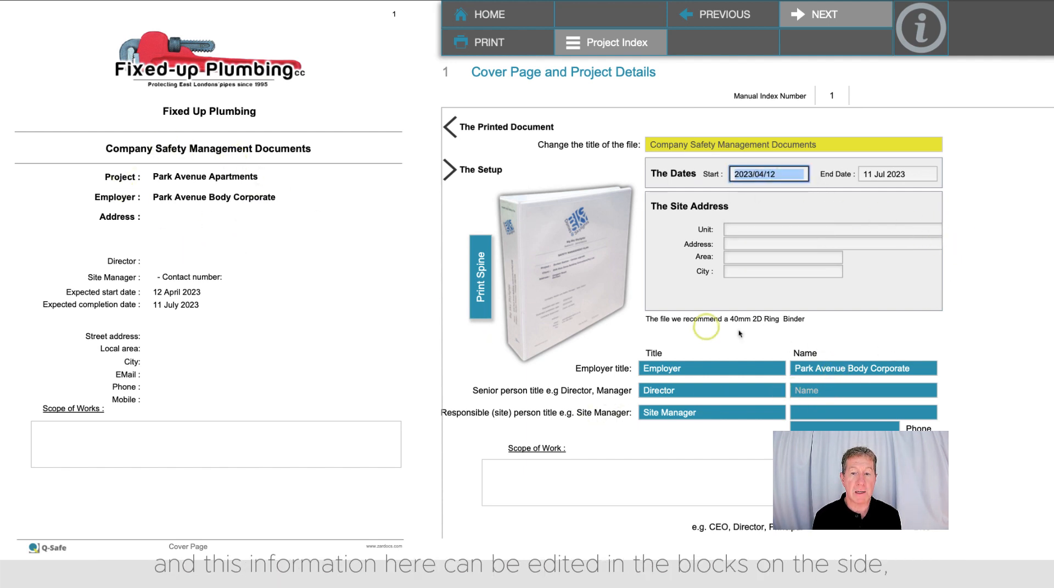
pyautogui.click(714, 454)
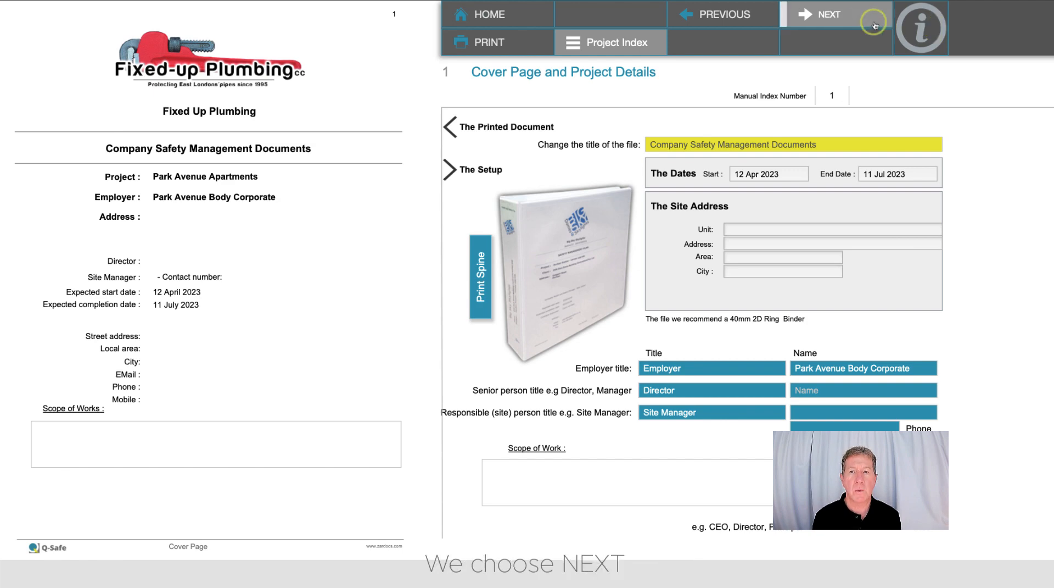
# Page past the Index on to the Emergency Telephone List page.
pyautogui.click(813, 16)
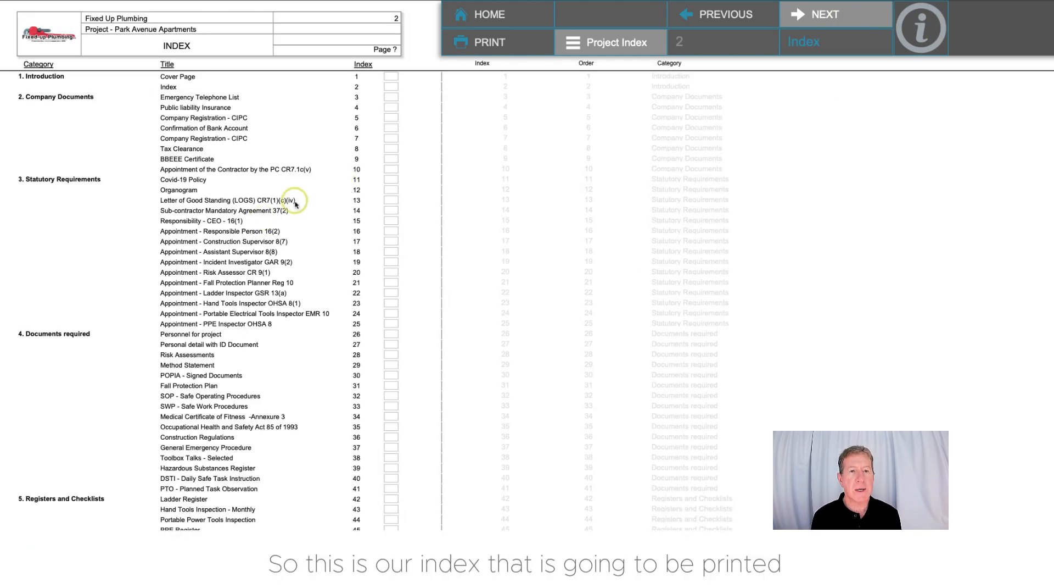
pyautogui.scroll(-3, 318, 162)
pyautogui.scroll(3, 317, 157)
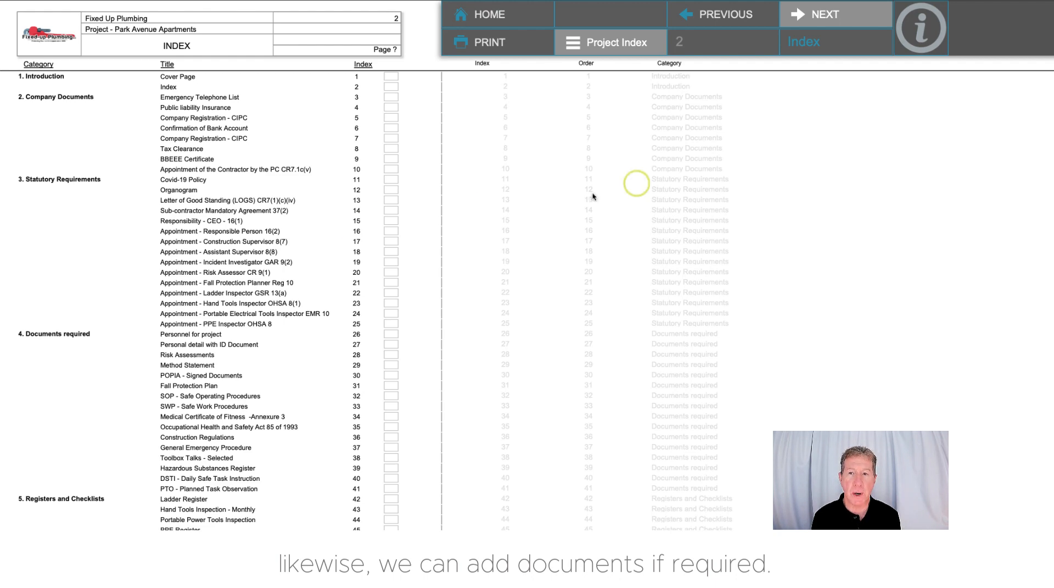
pyautogui.click(854, 18)
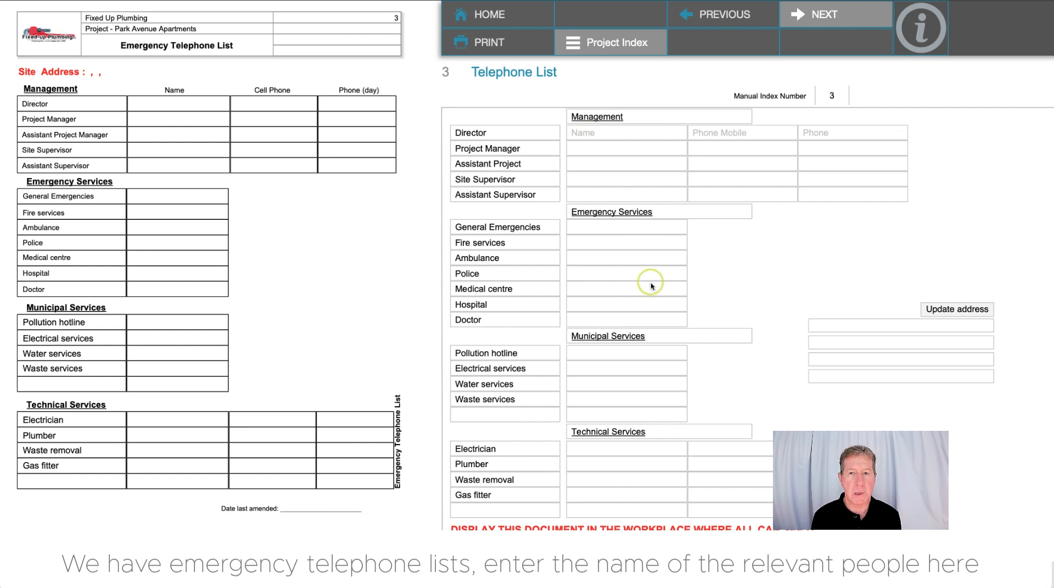
# On Public Liability Insurance, insert scanned certificate pictures as pages one and three.
pyautogui.click(821, 17)
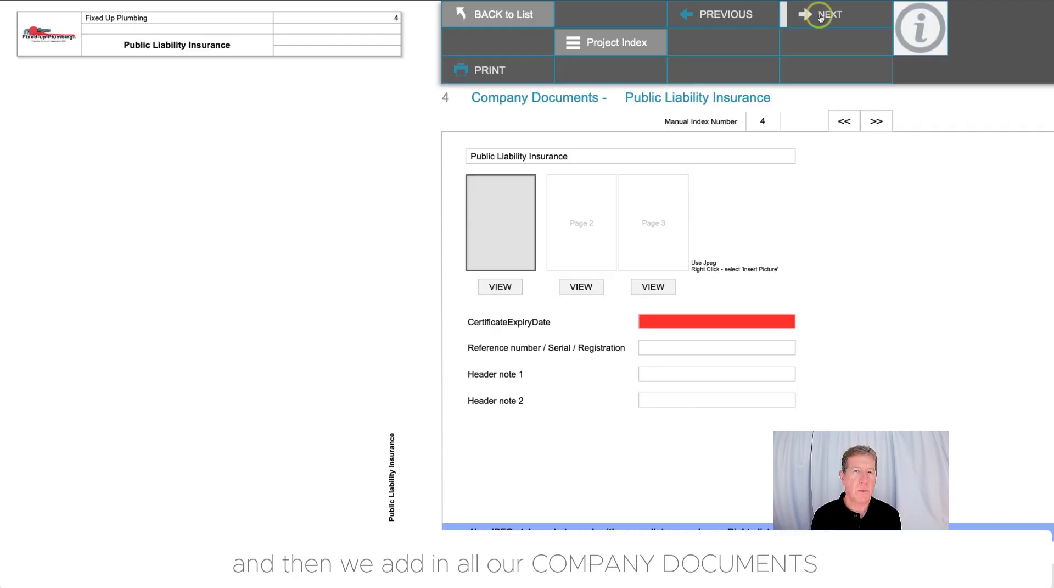
pyautogui.rightClick(515, 225)
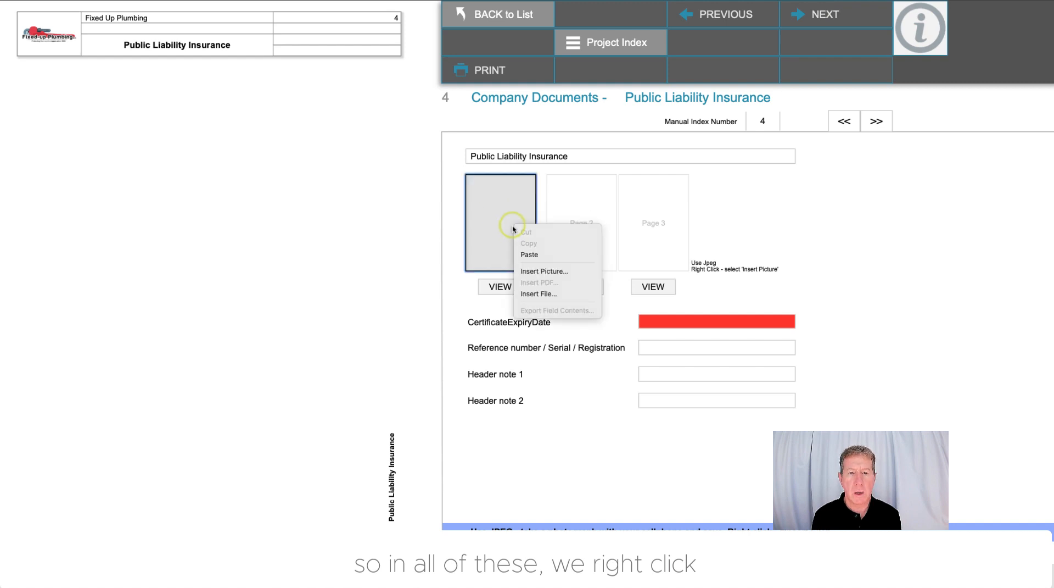
pyautogui.click(554, 273)
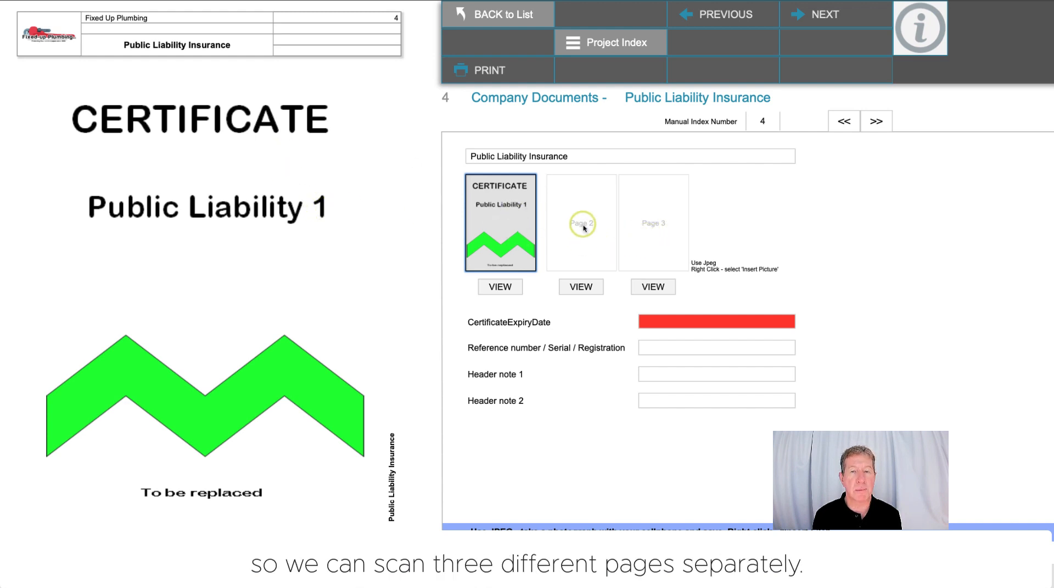
pyautogui.rightClick(643, 221)
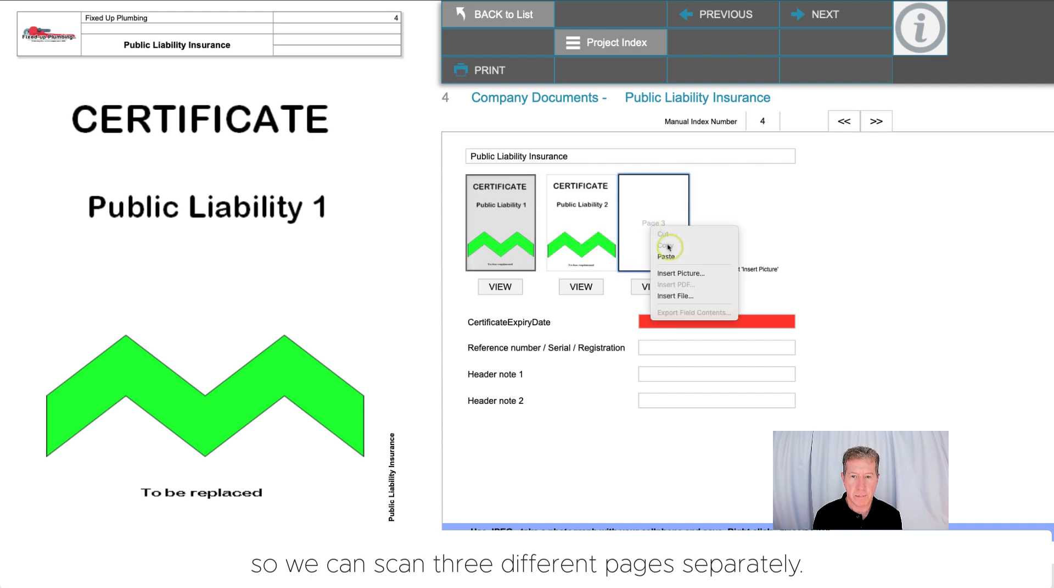
pyautogui.click(667, 243)
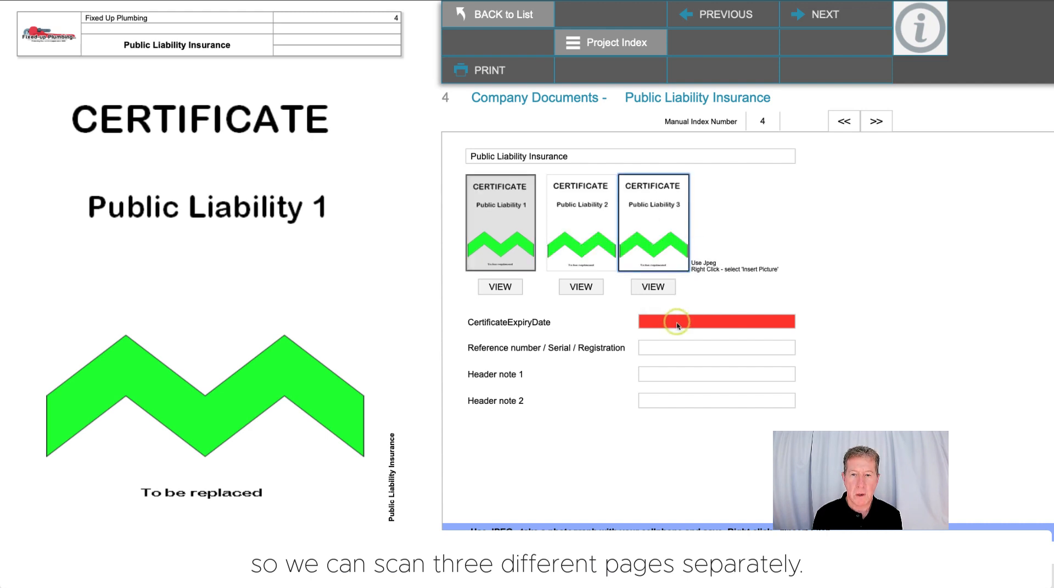
# Set the certificate expiry to 19 August 2023 and enter the policy reference number.
pyautogui.click(680, 324)
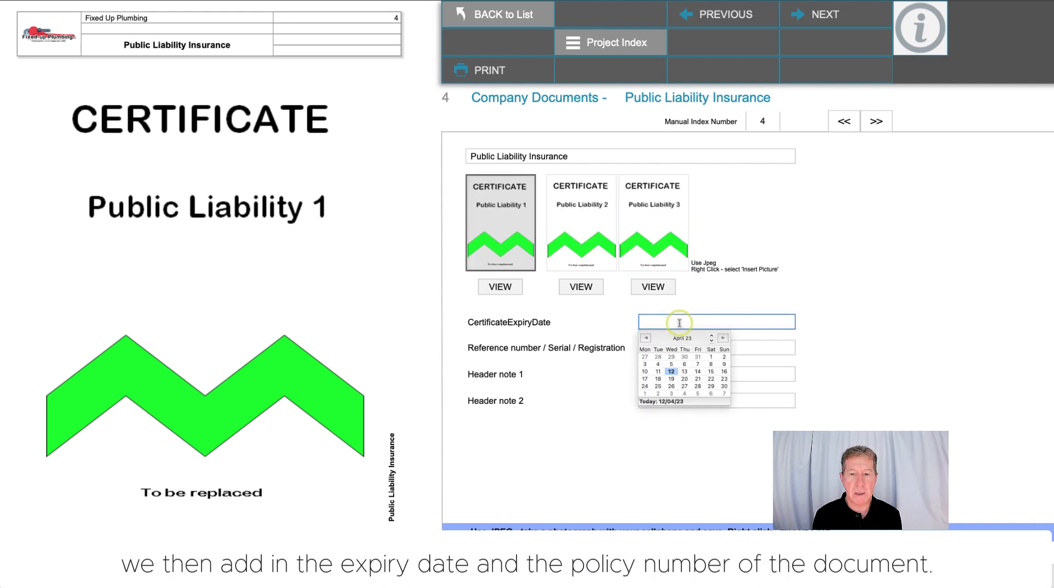
pyautogui.click(702, 378)
pyautogui.click(671, 346)
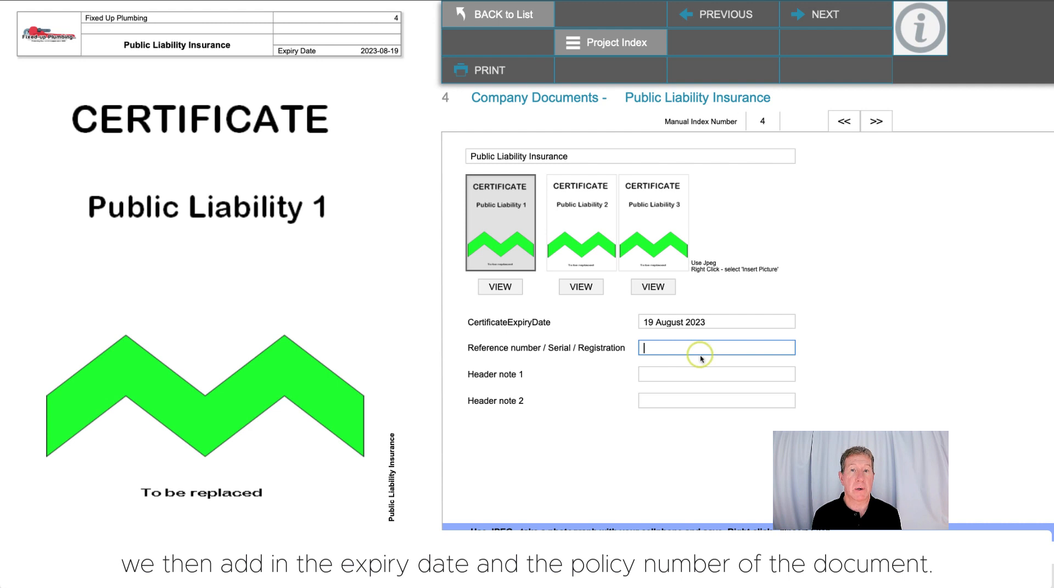
pyautogui.write('2023/0ggyu/TH')
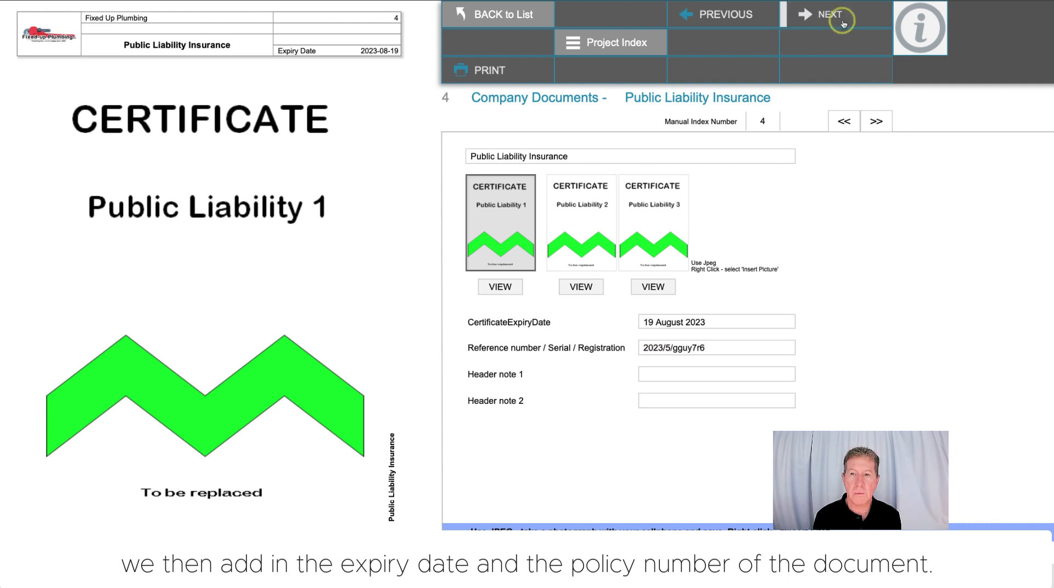
pyautogui.click(841, 20)
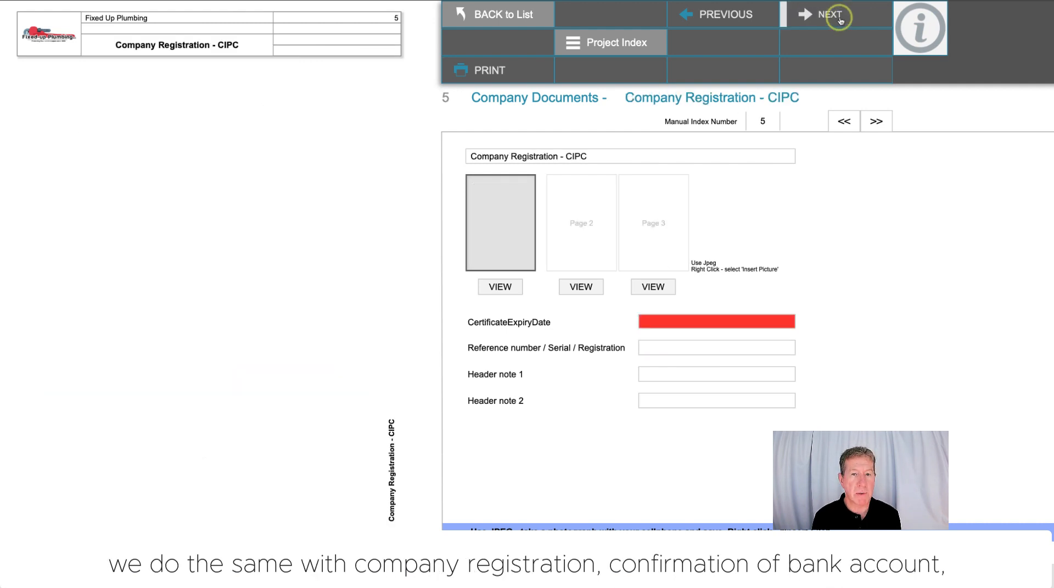
# Insert the scanned bank confirmation picture, then page on through Tax Clearance to BBEEE Certificate.
pyautogui.click(841, 20)
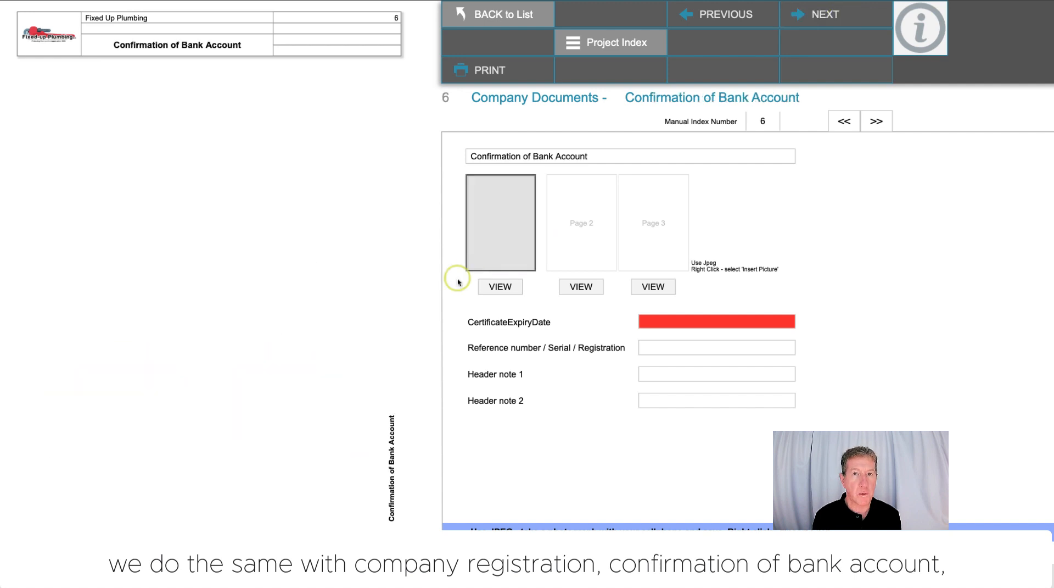
pyautogui.rightClick(499, 219)
pyautogui.click(508, 245)
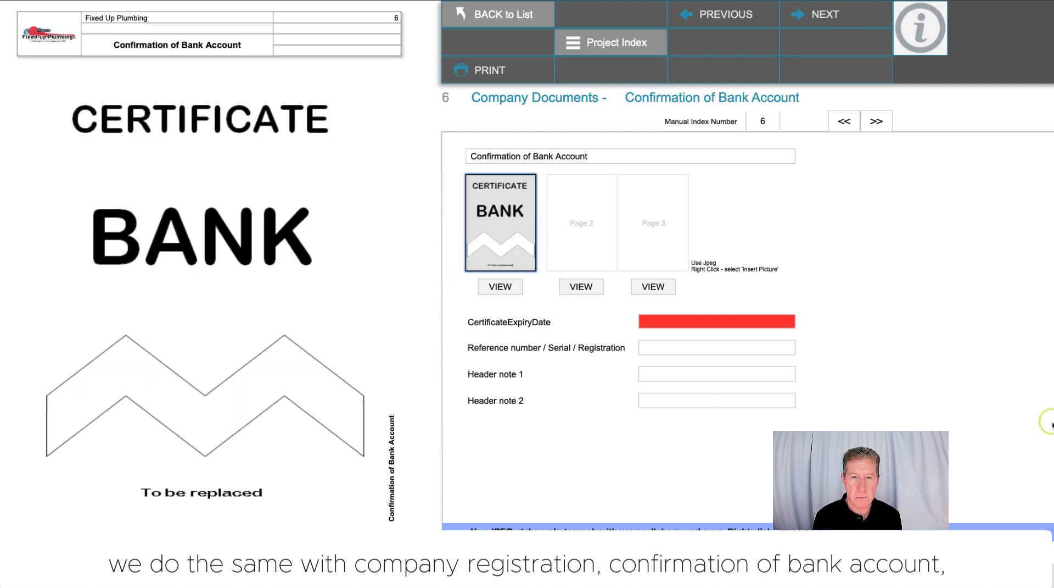
pyautogui.click(824, 14)
pyautogui.click(824, 14)
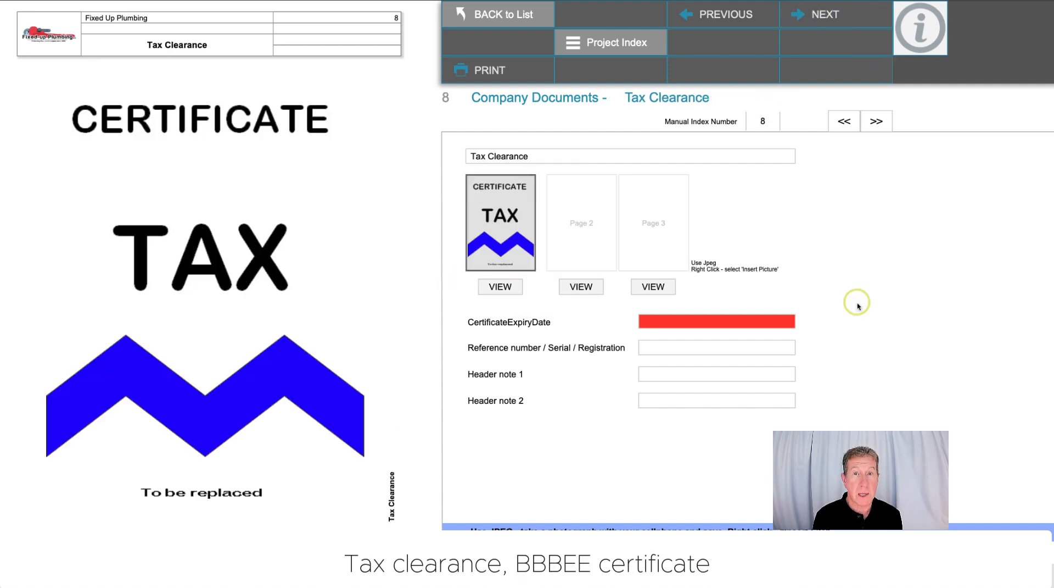
pyautogui.click(823, 15)
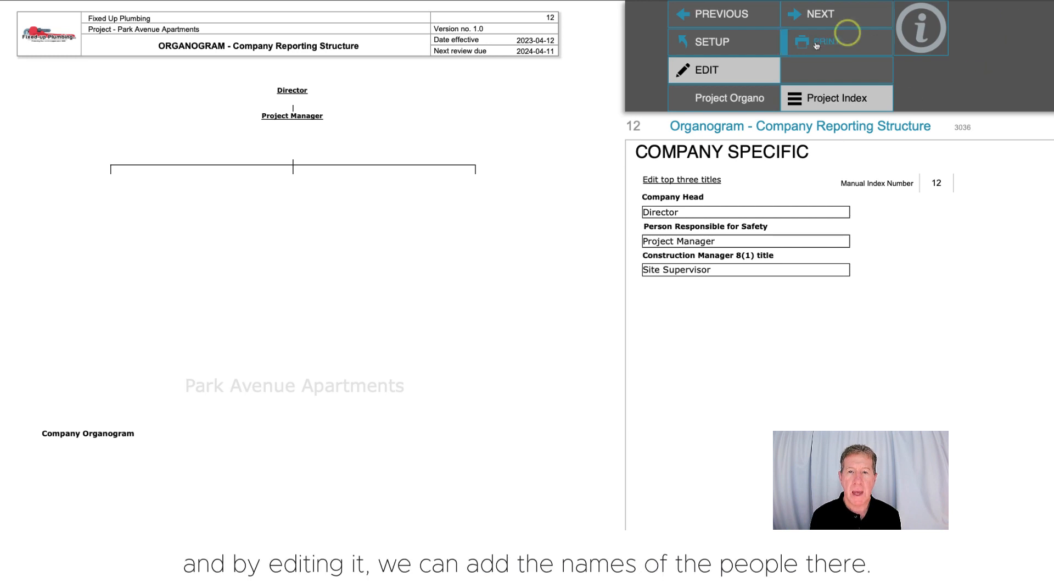
# Fill the organogram with a Director from personnel, plus Construction Manager Assistant, Site Supervisor and Site Labour slots.
pyautogui.click(723, 73)
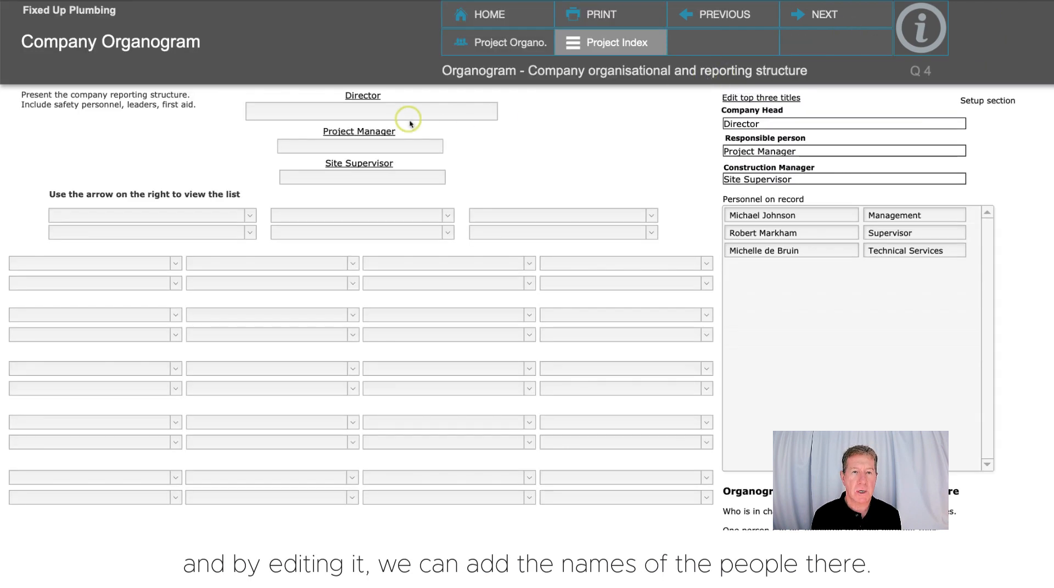
pyautogui.click(398, 110)
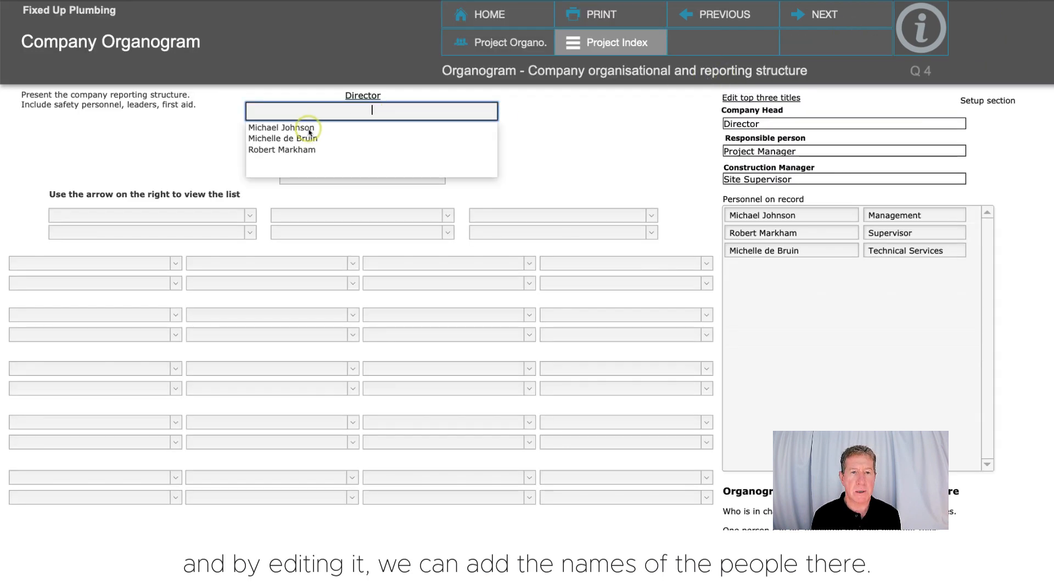
pyautogui.click(291, 127)
pyautogui.click(195, 216)
pyautogui.click(195, 239)
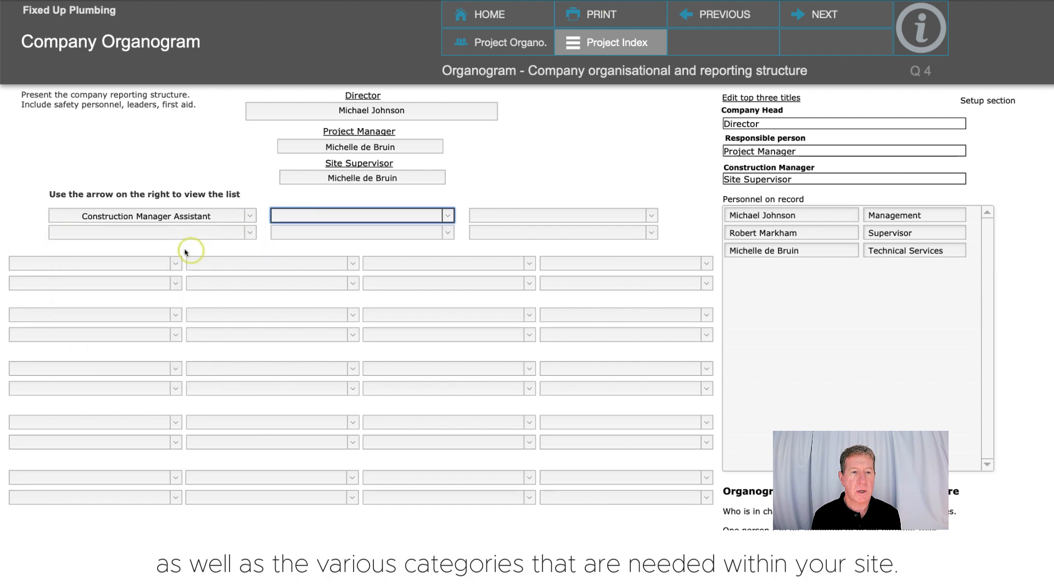
pyautogui.click(353, 263)
pyautogui.click(292, 310)
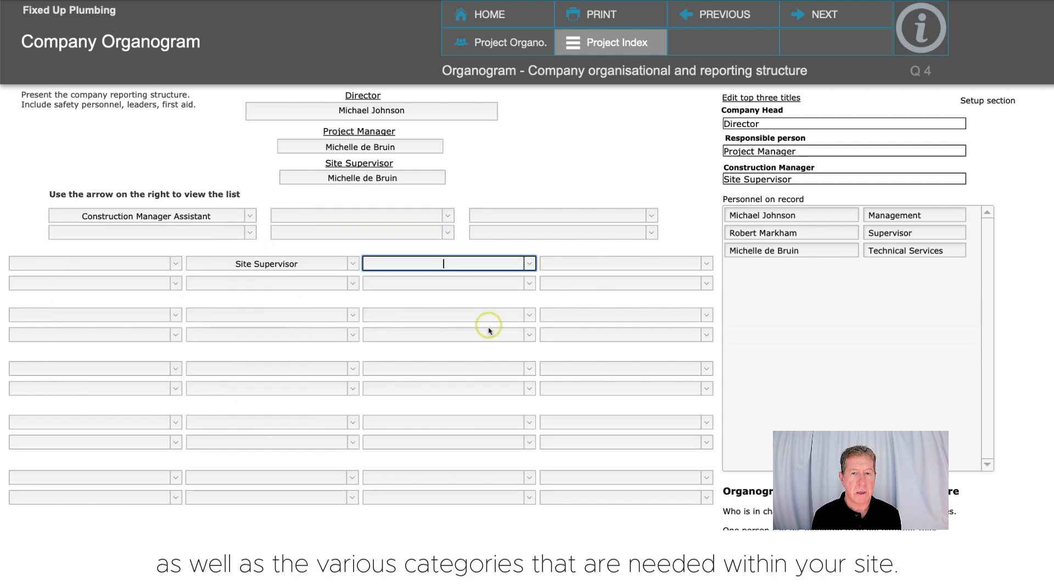
pyautogui.click(524, 279)
pyautogui.click(480, 309)
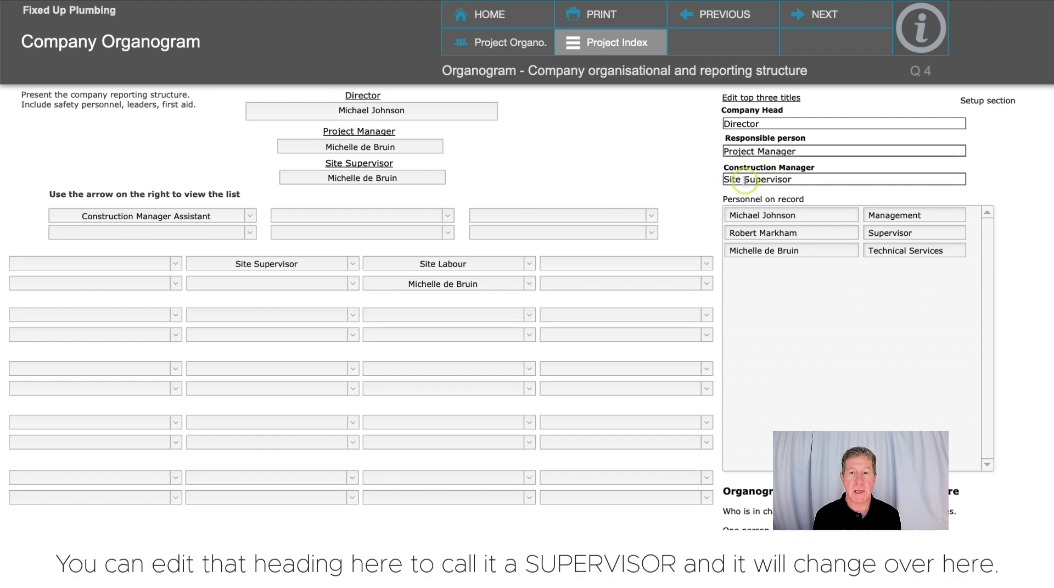
# Delete 'Site' from the third organogram title so it reads Supervisor.
pyautogui.moveTo(742, 183); pyautogui.dragTo(682, 182)
pyautogui.press('BackSpace')
pyautogui.click(682, 181)
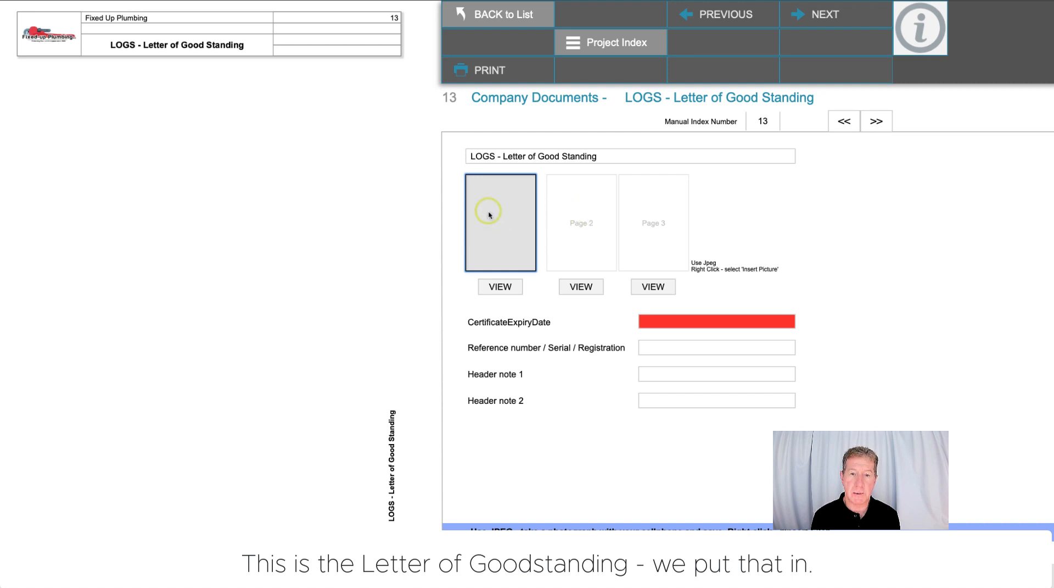
# Advance past the sub-contractor agreement to item 15, Responsibility – CEO 16(1).
pyautogui.click(829, 15)
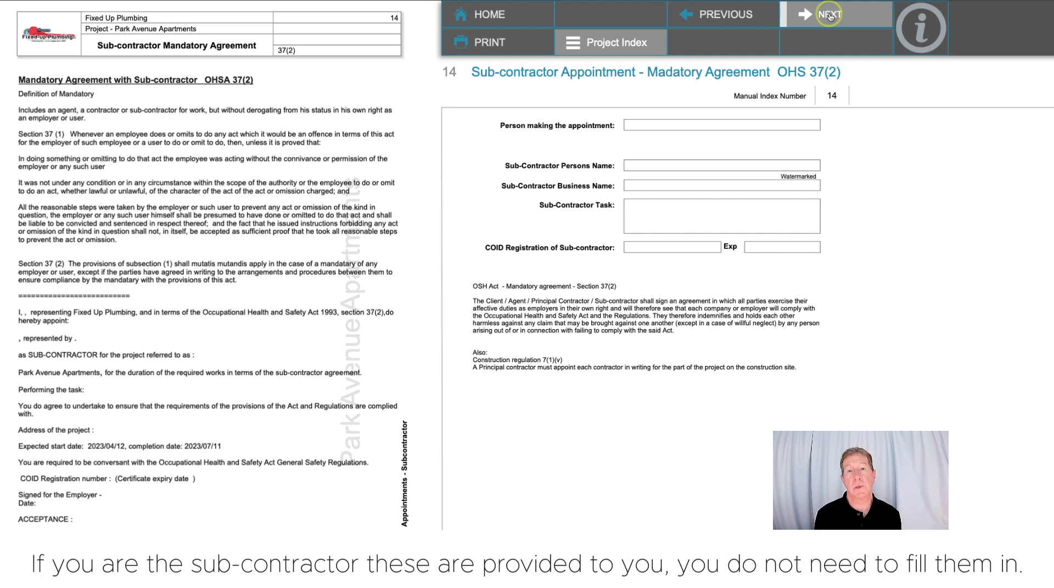
pyautogui.click(831, 16)
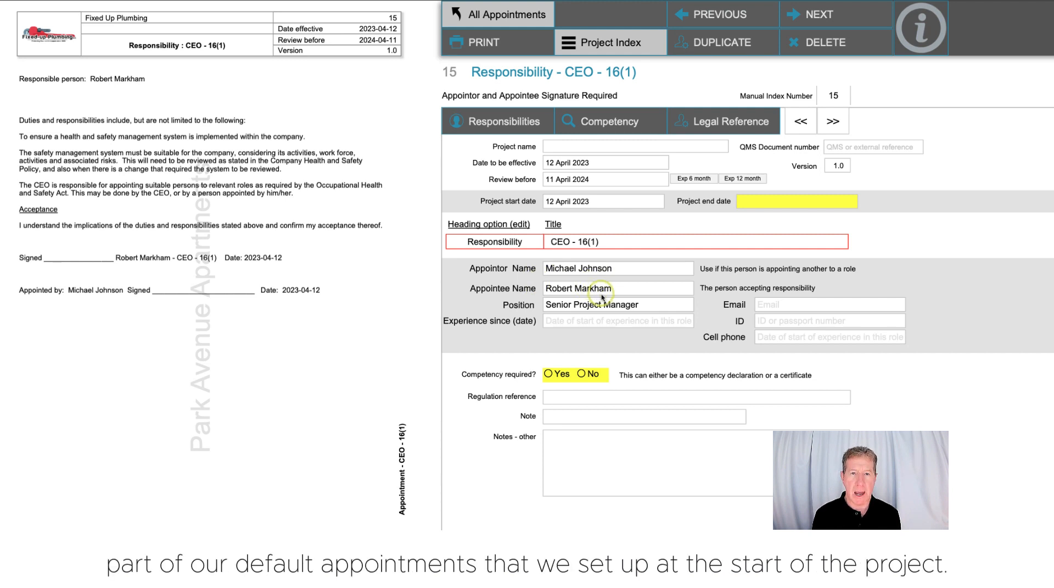
# Reopen CEO 16(1) from All Appointments and clear its Appointor Name, leaving no appointor selected.
pyautogui.click(508, 22)
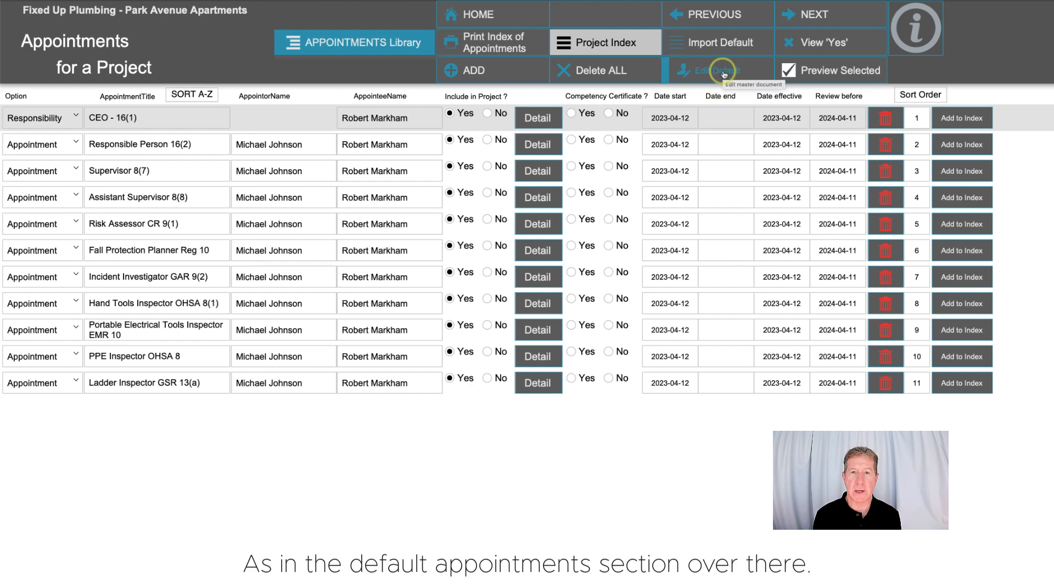
pyautogui.click(538, 118)
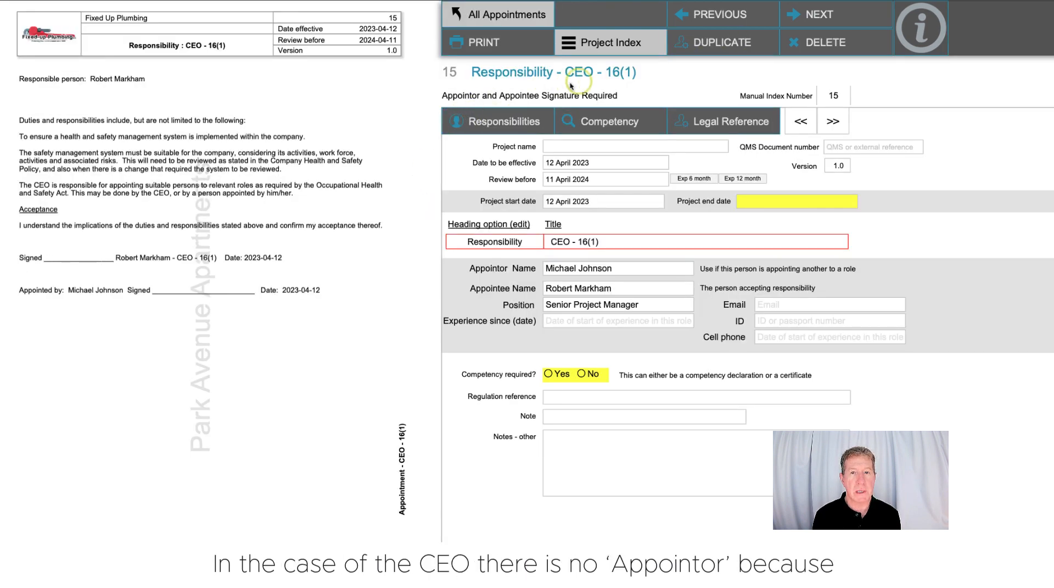
pyautogui.click(593, 270)
pyautogui.press('BackSpace')
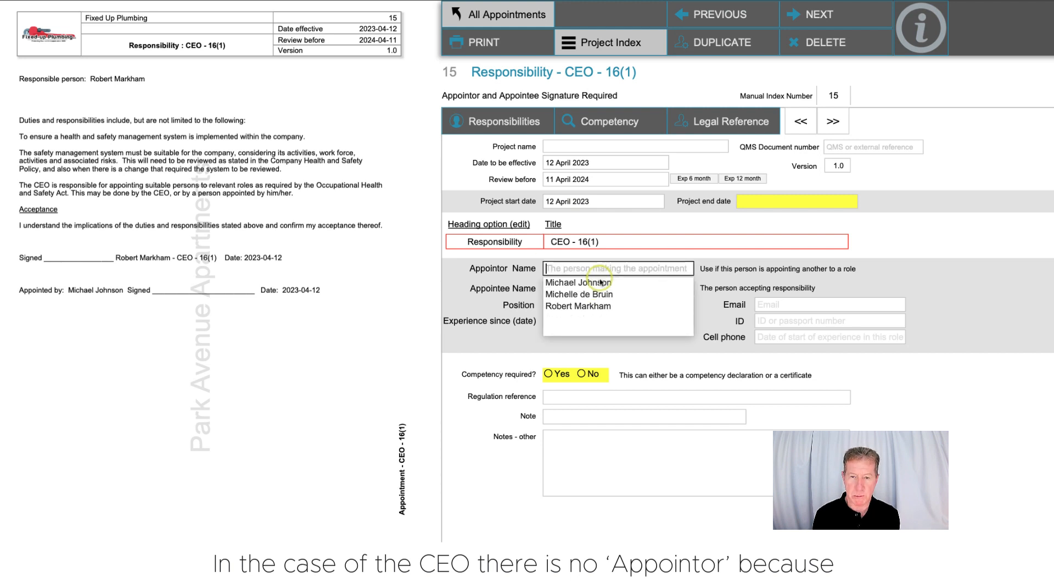
pyautogui.click(396, 282)
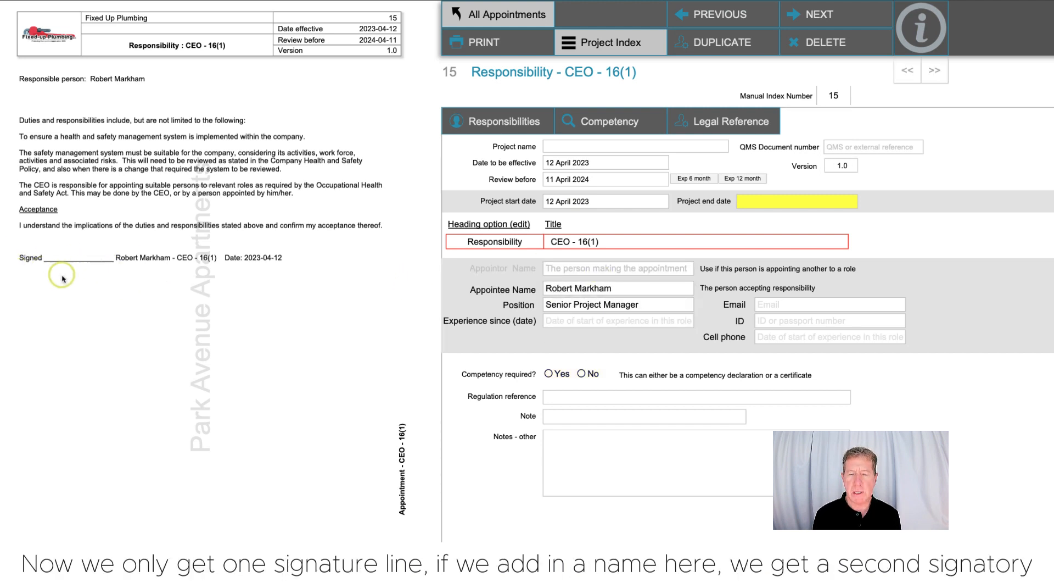
pyautogui.click(566, 270)
pyautogui.click(413, 251)
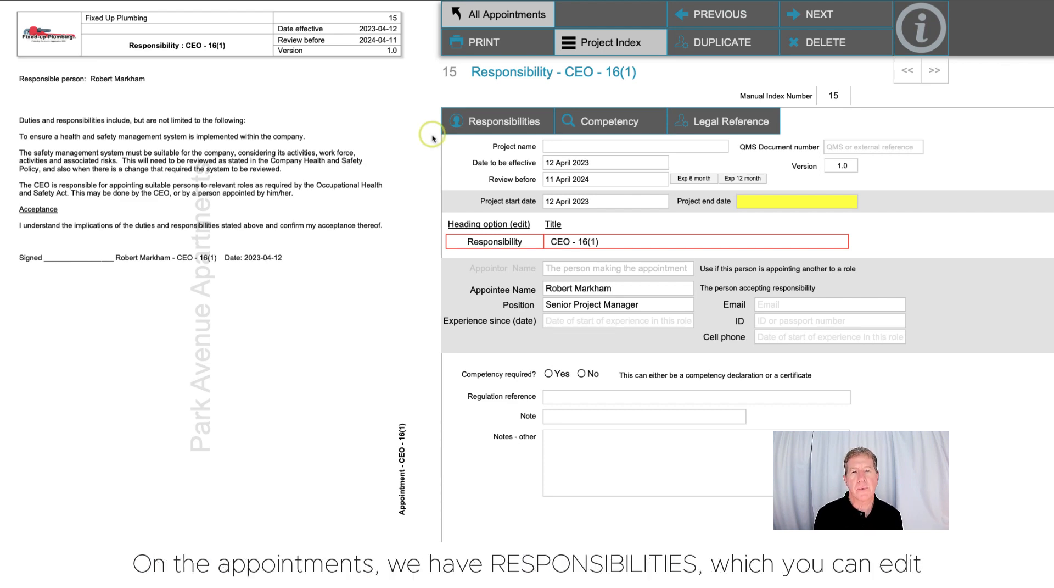
# View the CEO 16(1) responsibilities list, then its Competency page and certificate picture options.
pyautogui.click(472, 123)
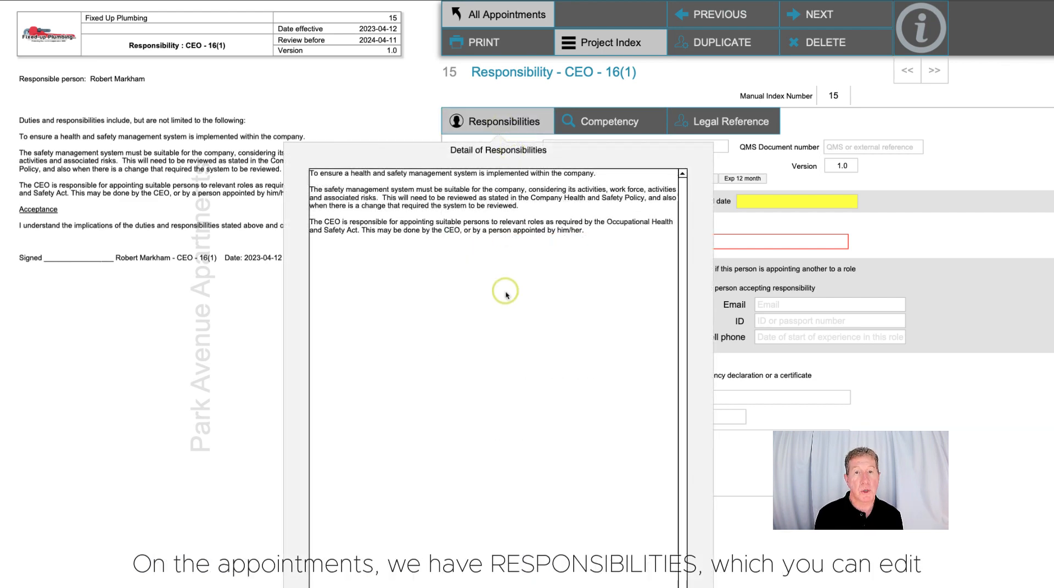
pyautogui.click(618, 122)
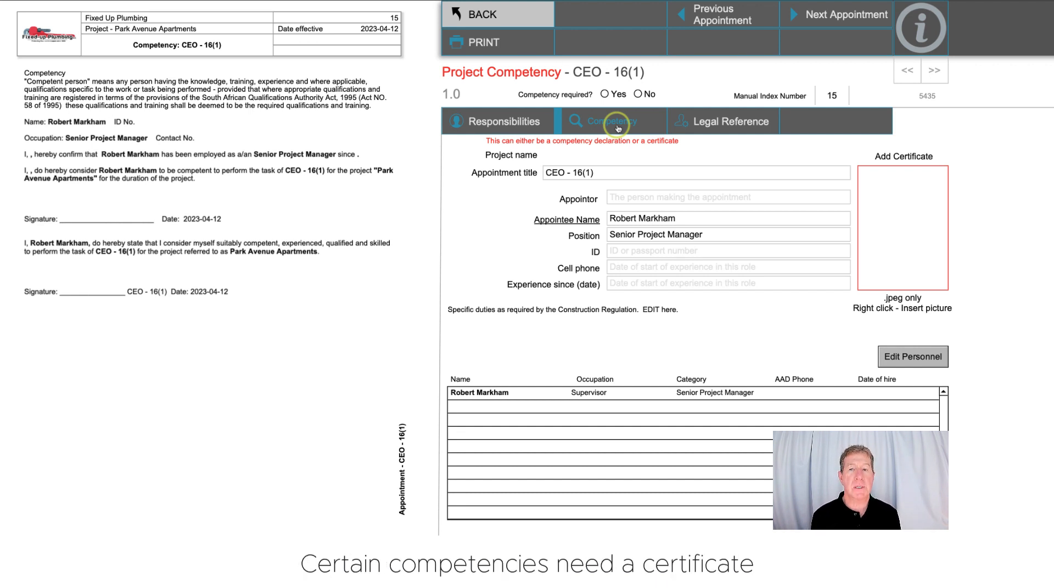
pyautogui.rightClick(900, 213)
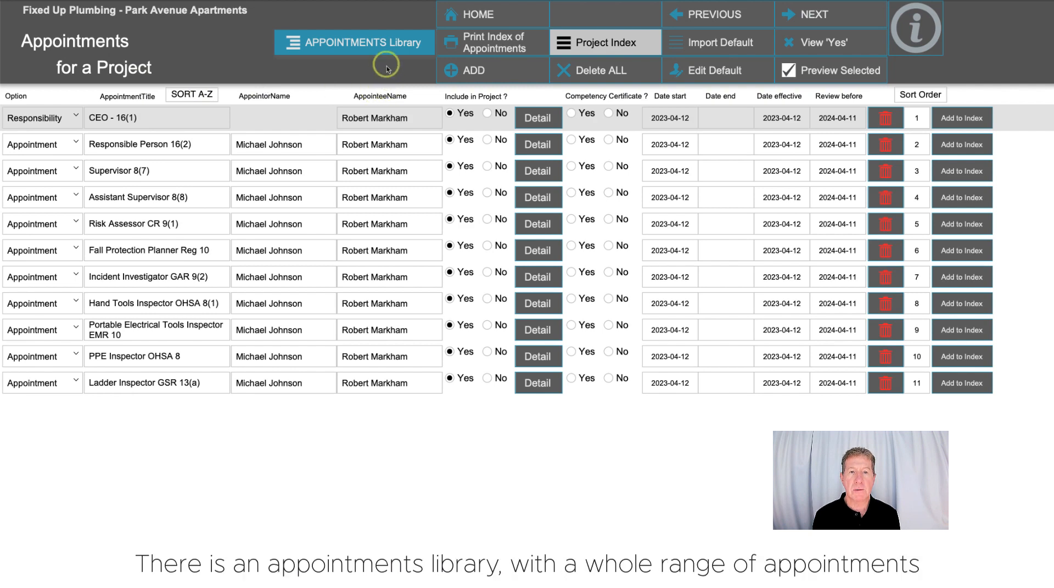
# Browse the appointments library, then preview item 16, Responsible Person 16(2), from the project index.
pyautogui.click(387, 47)
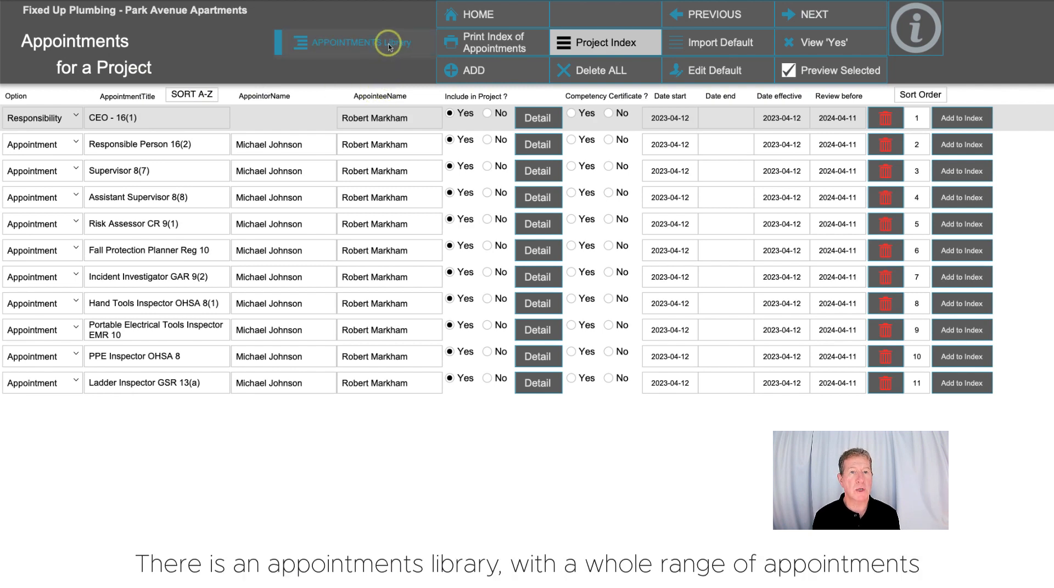
pyautogui.scroll(-10, 384, 357)
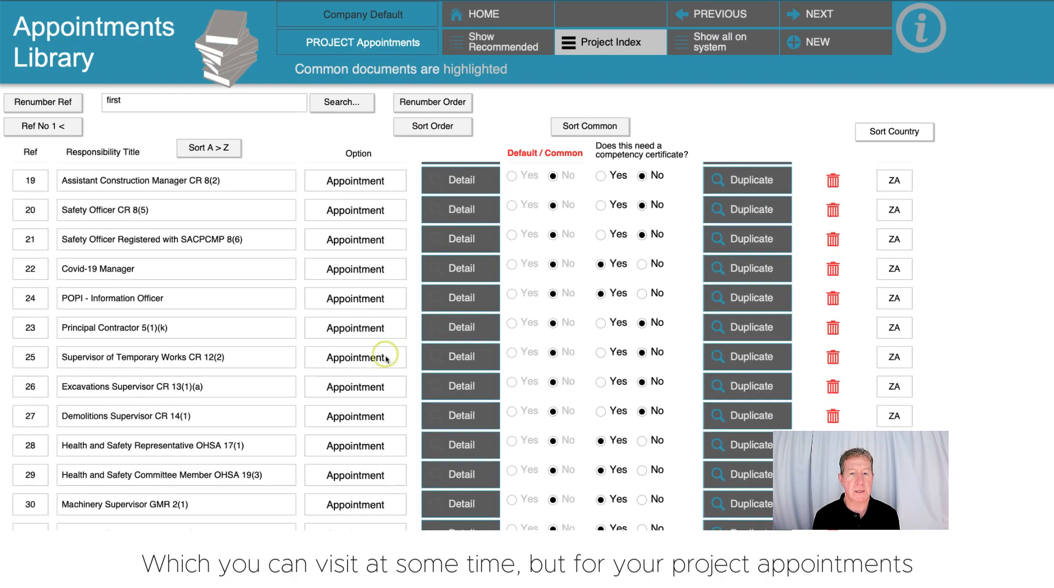
pyautogui.scroll(-5, 387, 355)
pyautogui.click(363, 44)
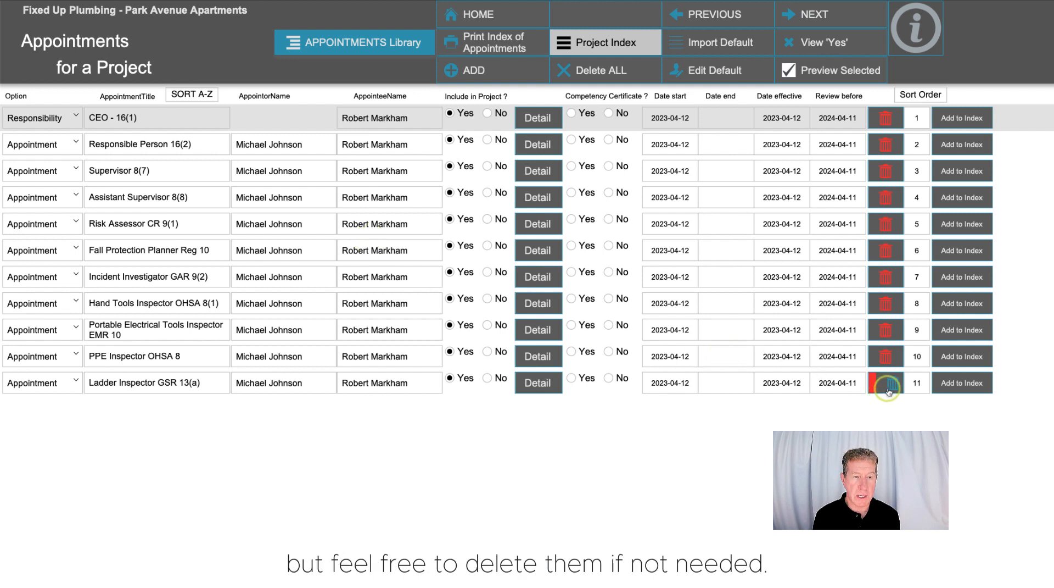
pyautogui.click(616, 42)
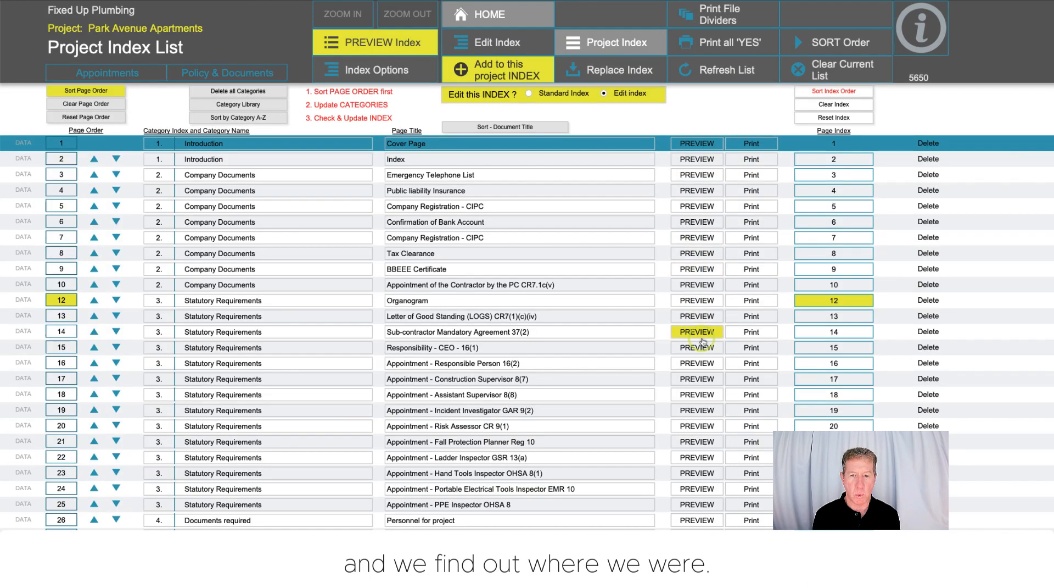
pyautogui.click(697, 363)
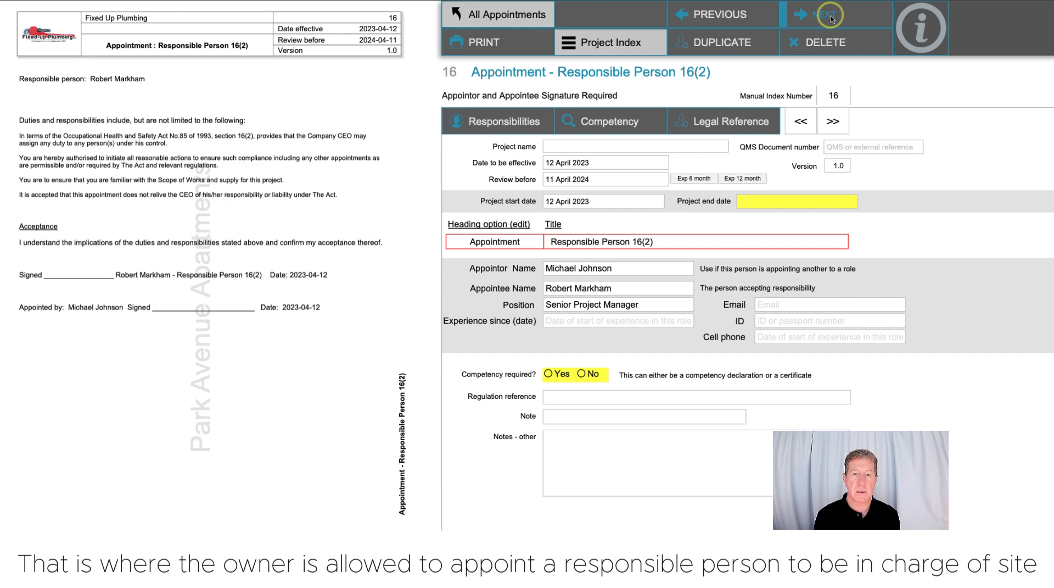
# Set Competency required to Yes on the Responsible Person 16(2) and Assistant Supervisor appointments.
pyautogui.click(501, 130)
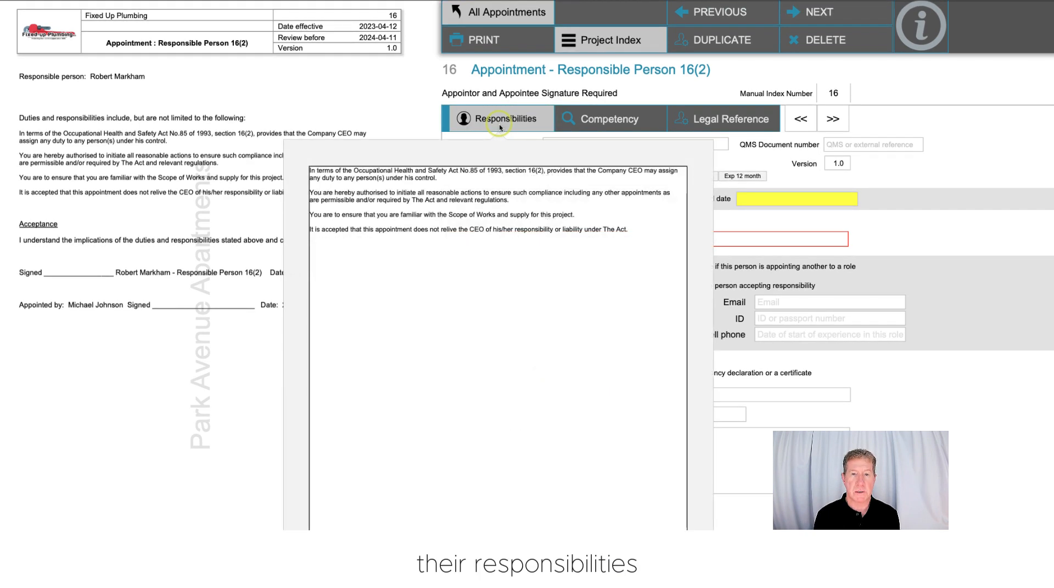
pyautogui.click(418, 125)
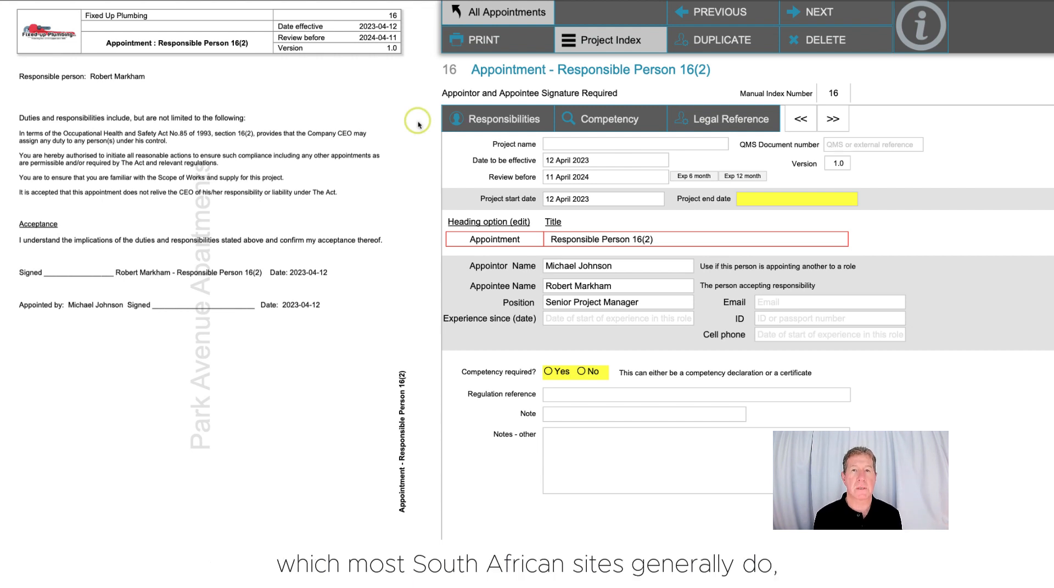
pyautogui.click(549, 374)
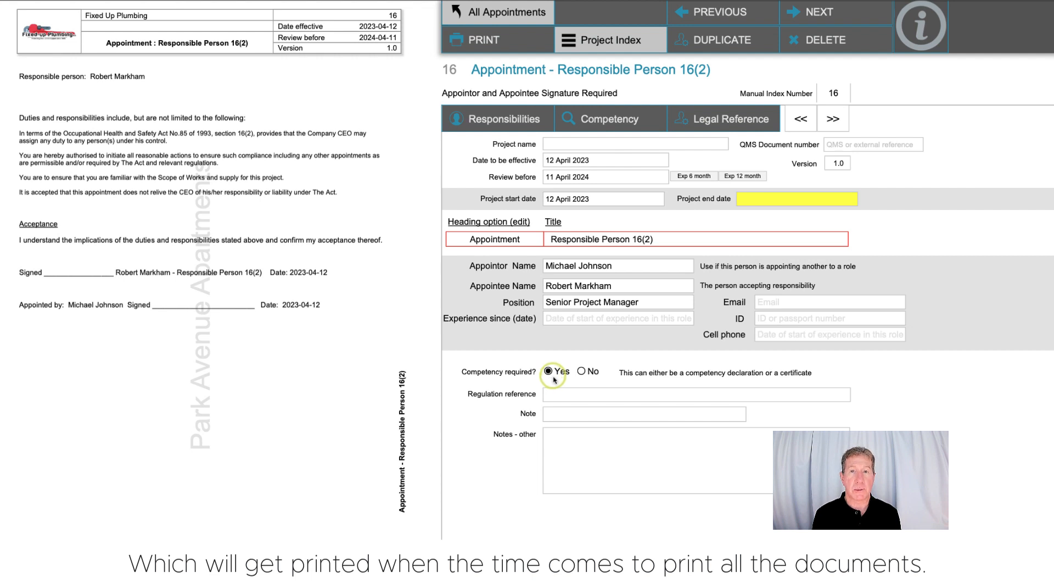
pyautogui.click(813, 12)
pyautogui.click(810, 13)
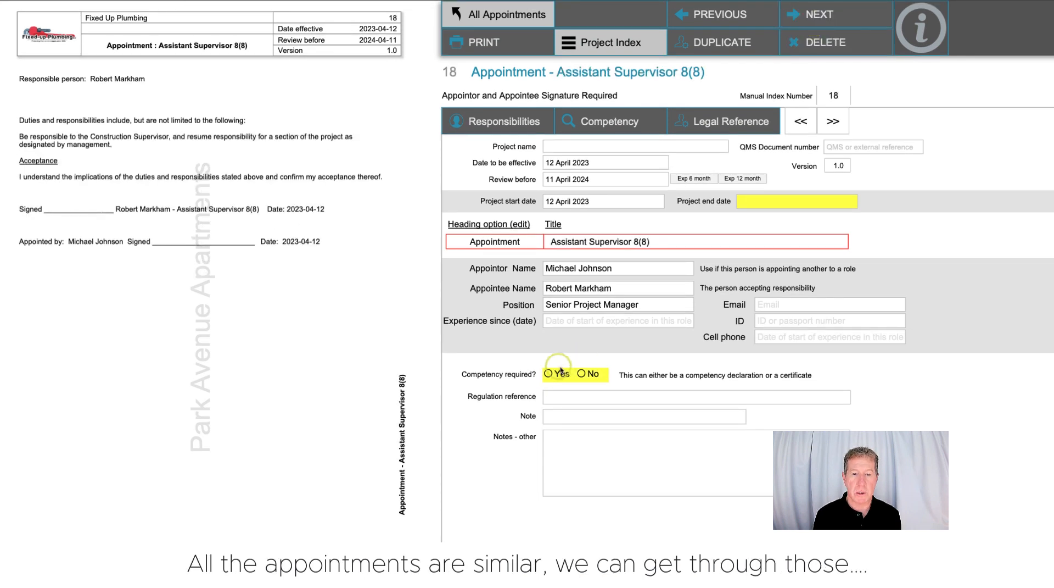
pyautogui.click(549, 373)
# Step through the remaining appointments to the Workers on Site page.
pyautogui.click(821, 20)
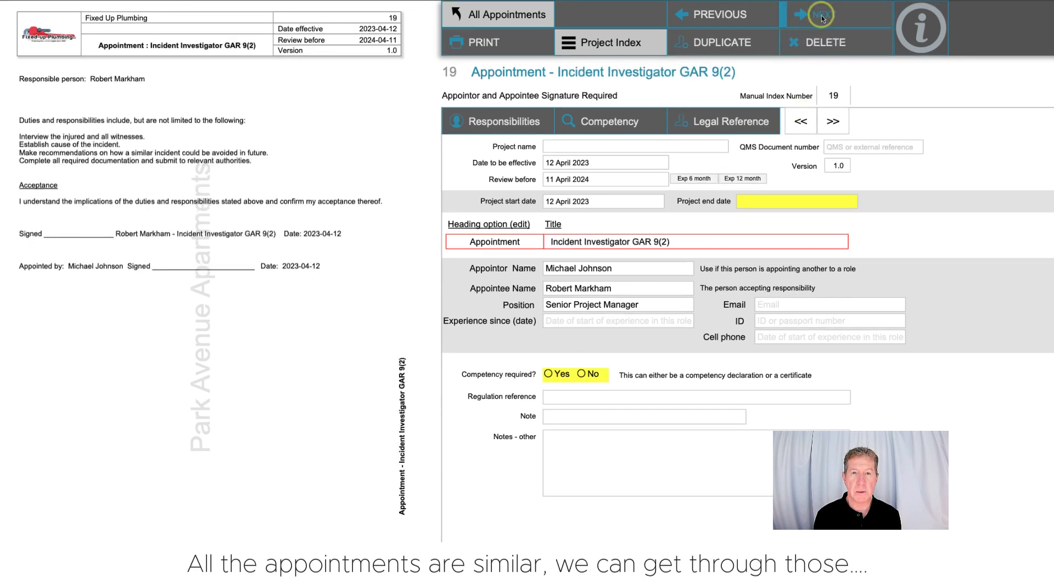
pyautogui.click(822, 20)
pyautogui.click(821, 20)
pyautogui.click(822, 20)
pyautogui.click(822, 19)
pyautogui.click(822, 19)
pyautogui.click(822, 18)
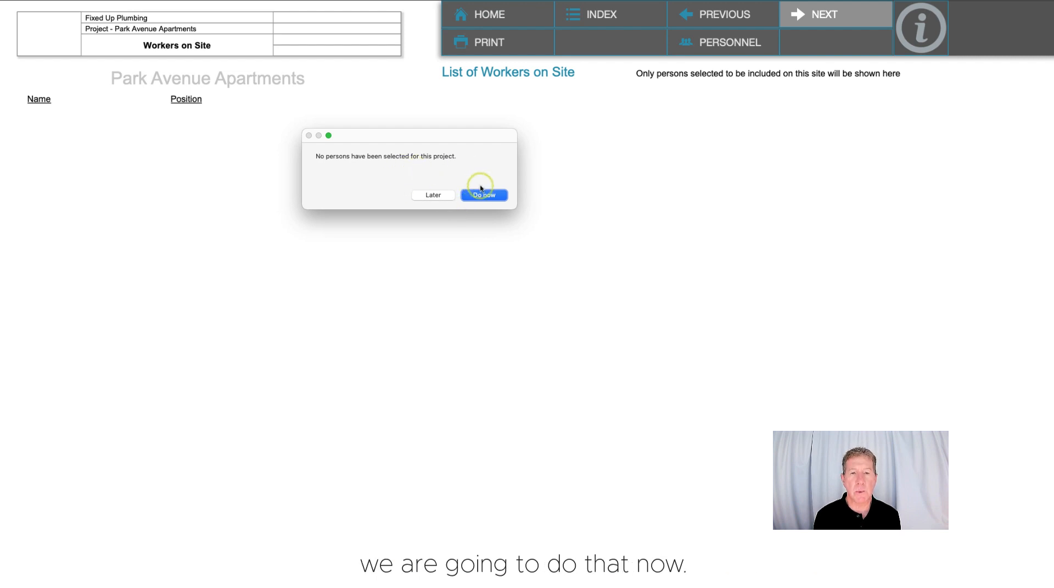
# Include all three staff members on Park Avenue Apartments and continue to item 24 Personal Information.
pyautogui.click(485, 195)
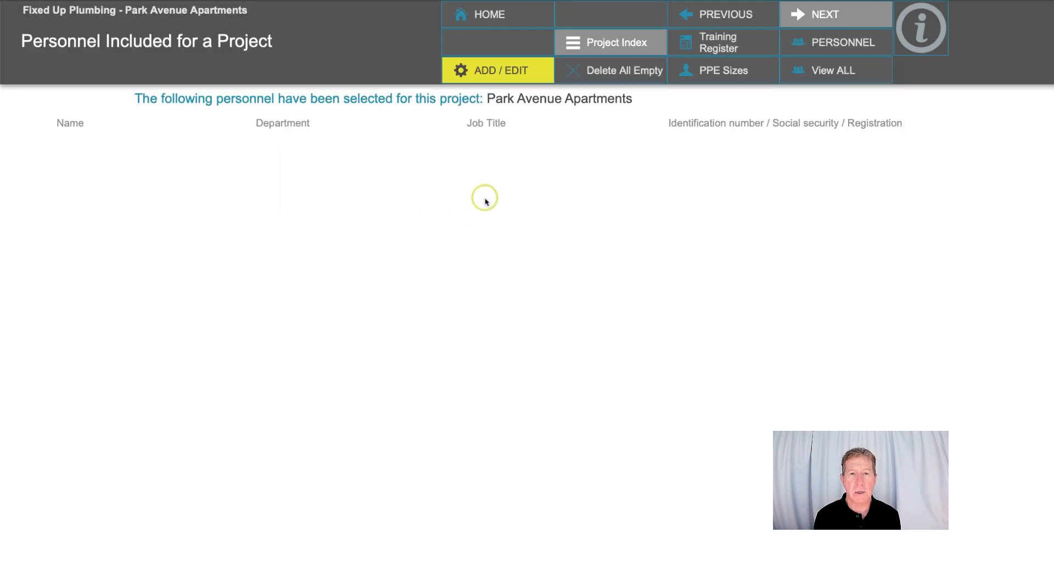
pyautogui.click(499, 71)
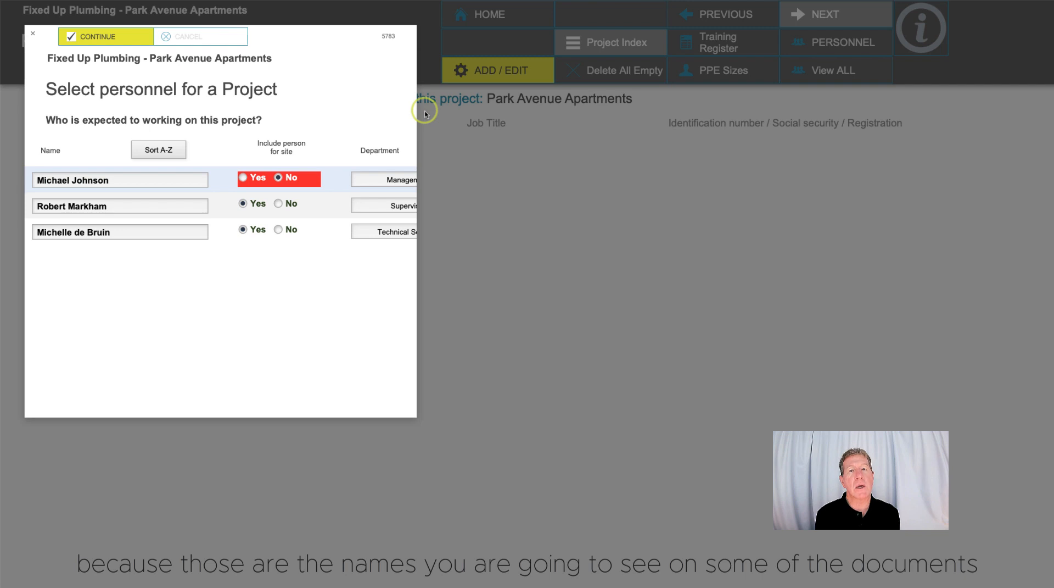
pyautogui.click(243, 178)
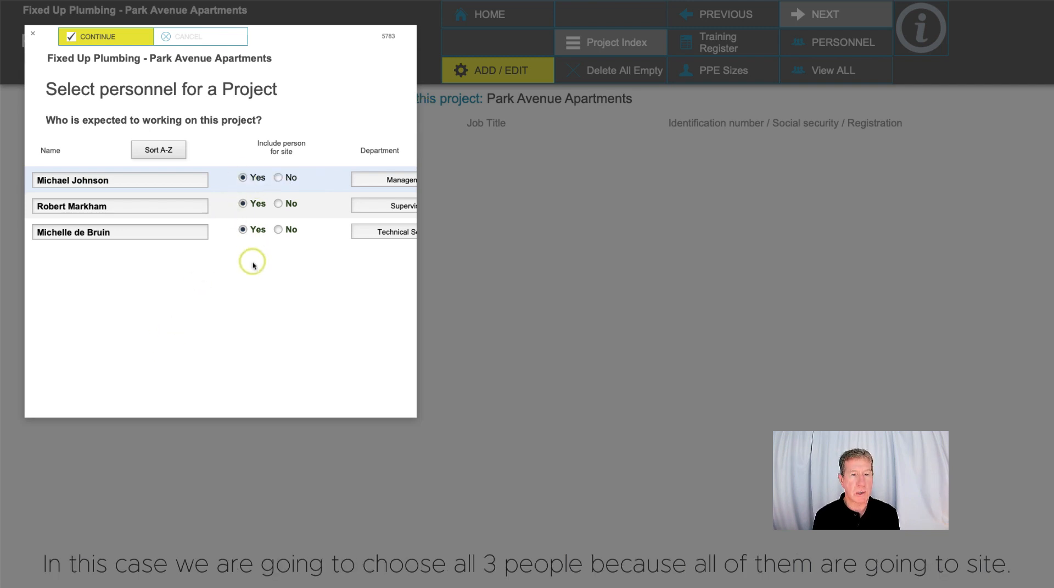
pyautogui.click(104, 37)
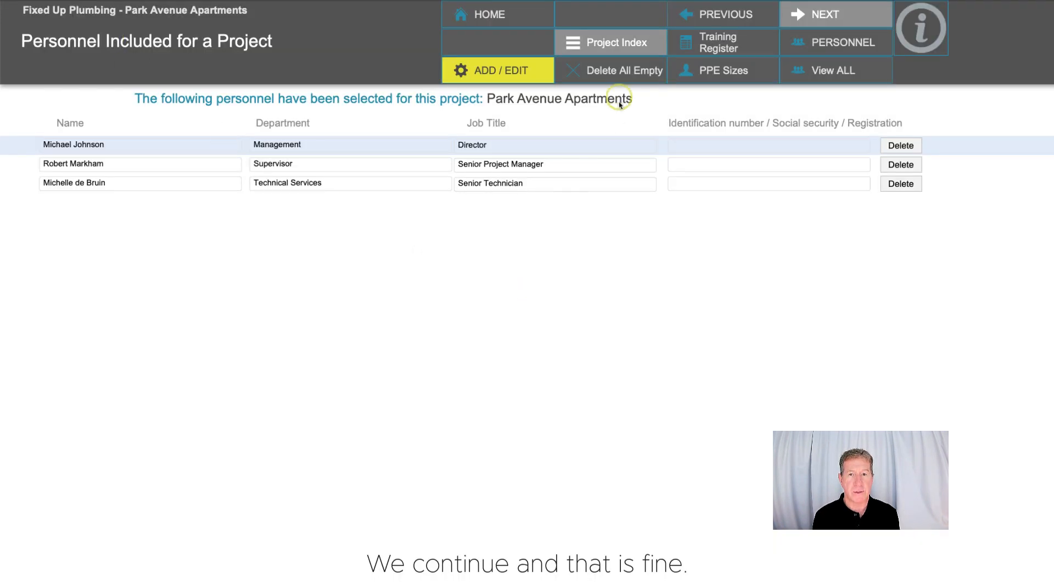
pyautogui.click(610, 70)
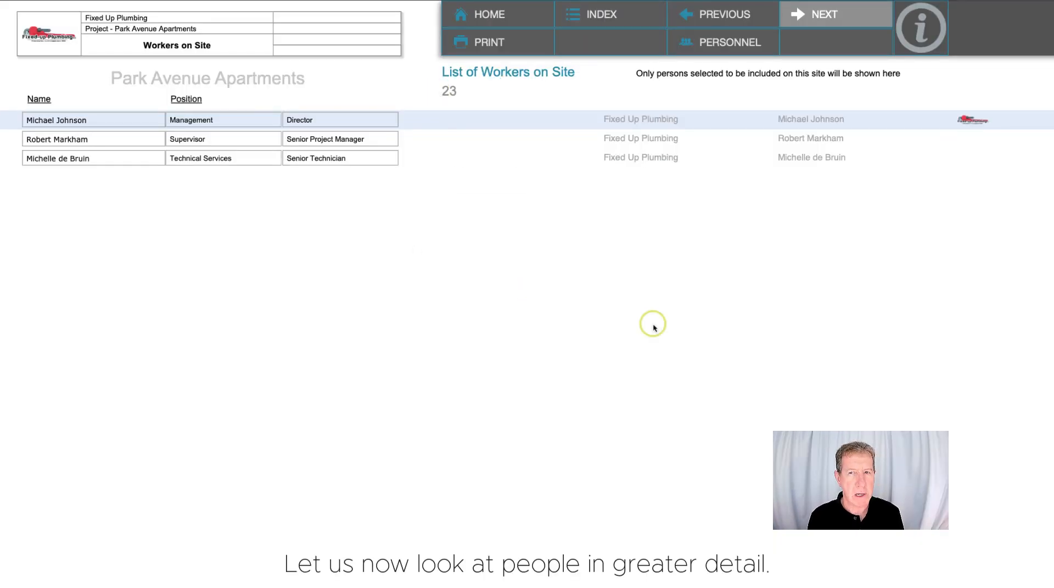
pyautogui.click(835, 15)
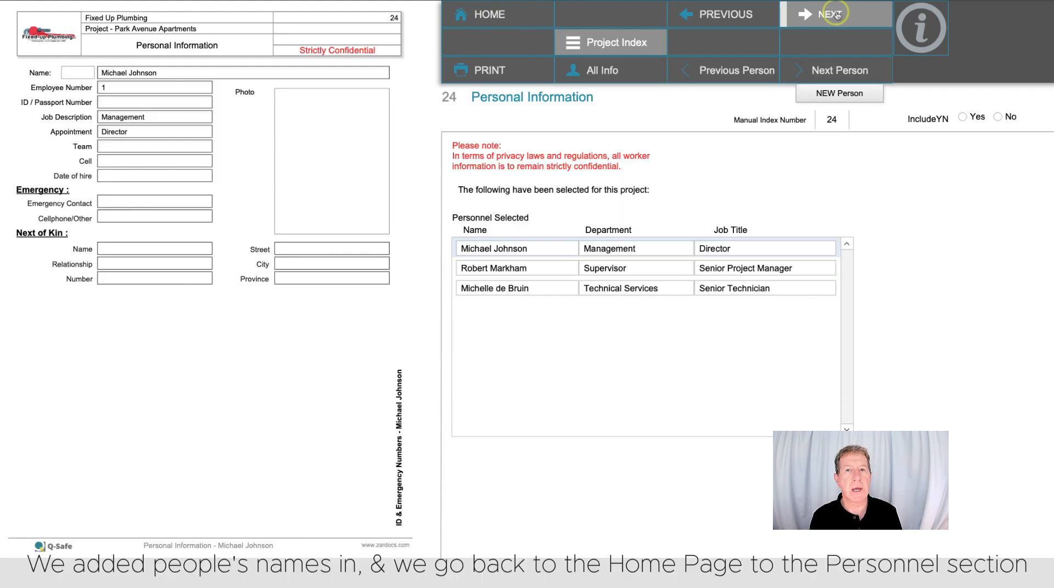
# Open the senior project manager's personnel record and add a Concrete cutter training skill.
pyautogui.click(501, 15)
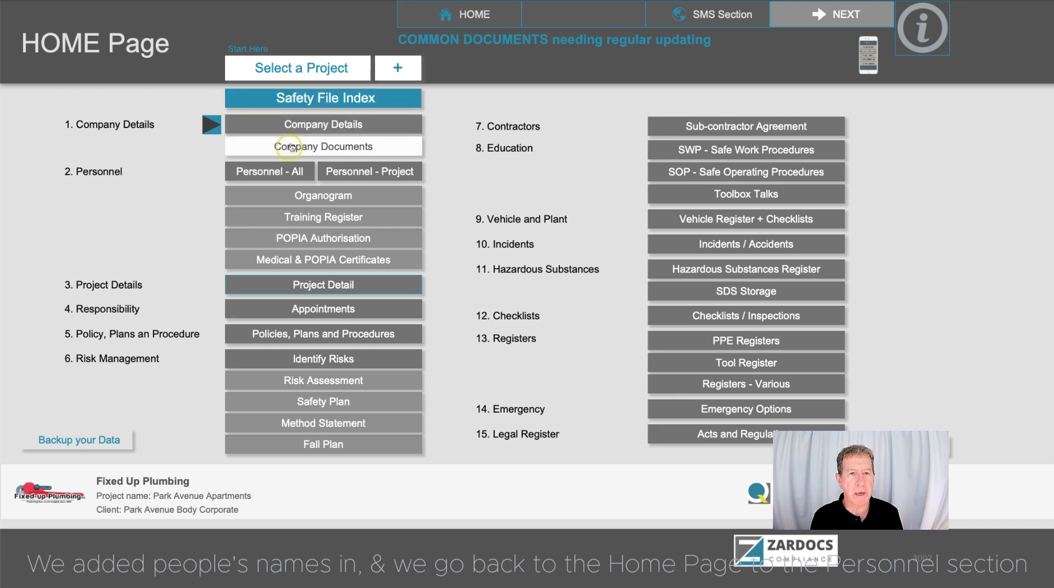
pyautogui.click(290, 172)
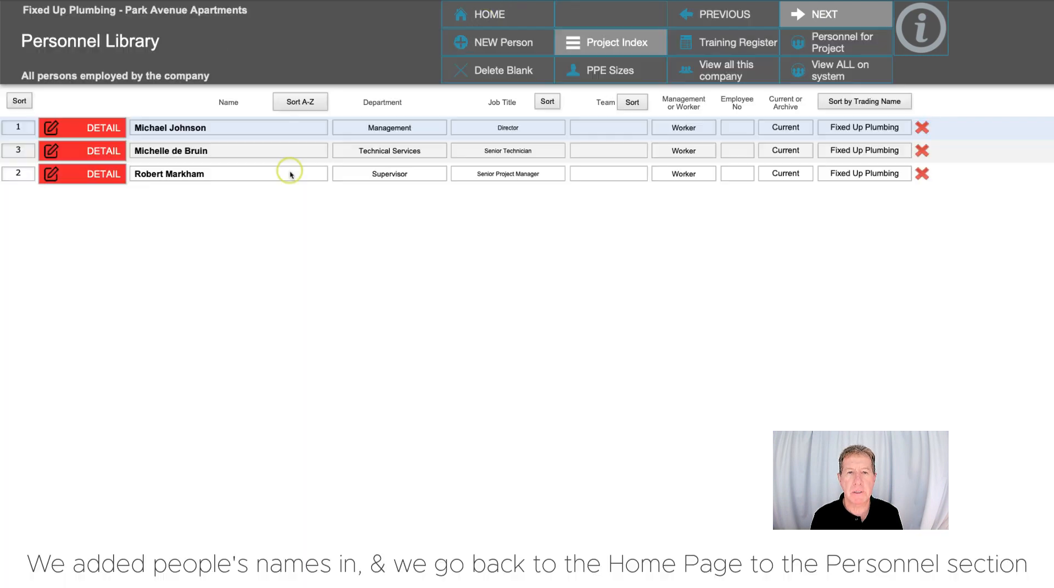
pyautogui.click(91, 174)
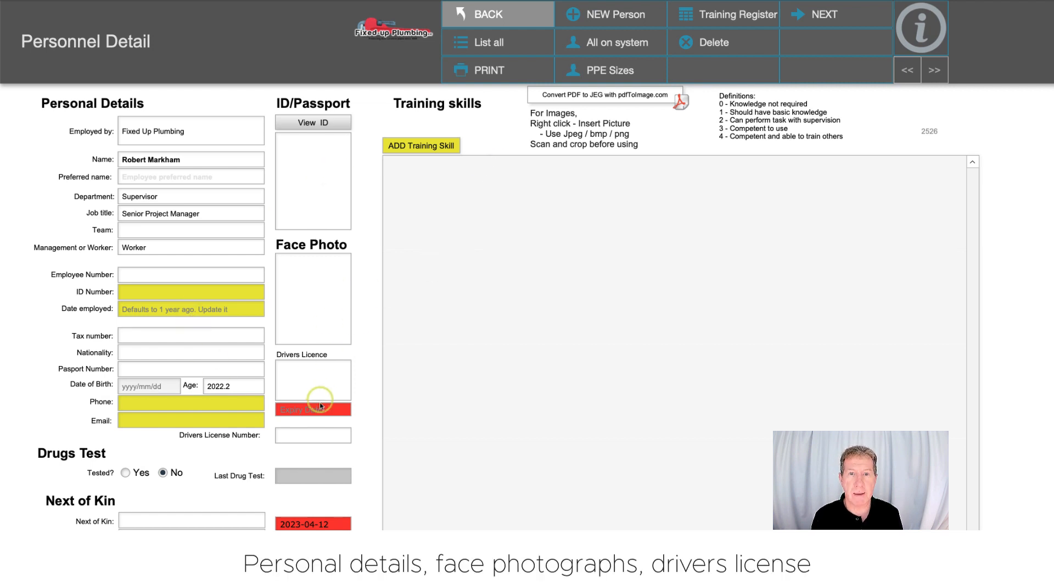
pyautogui.click(439, 146)
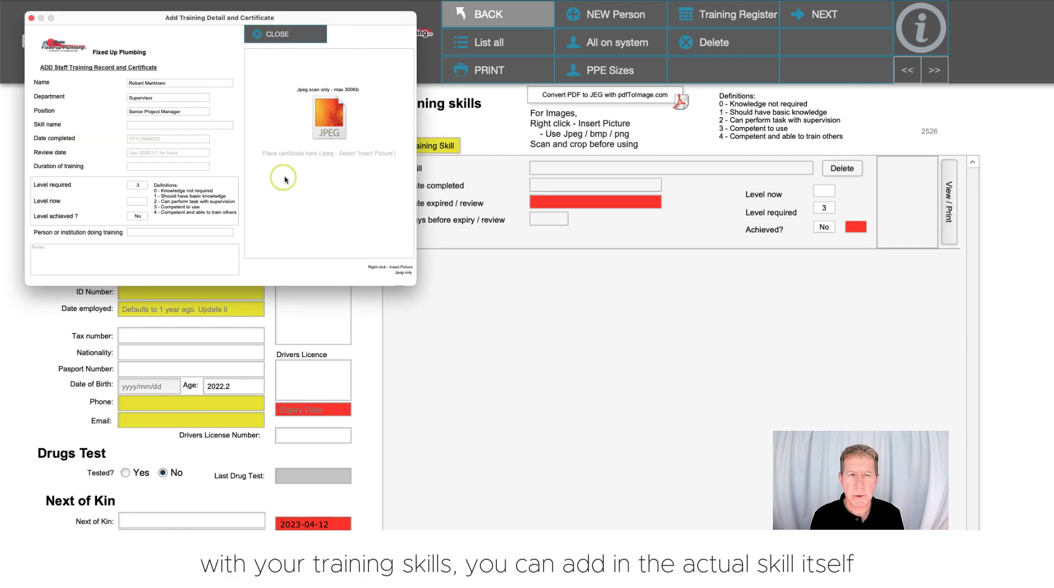
pyautogui.click(154, 127)
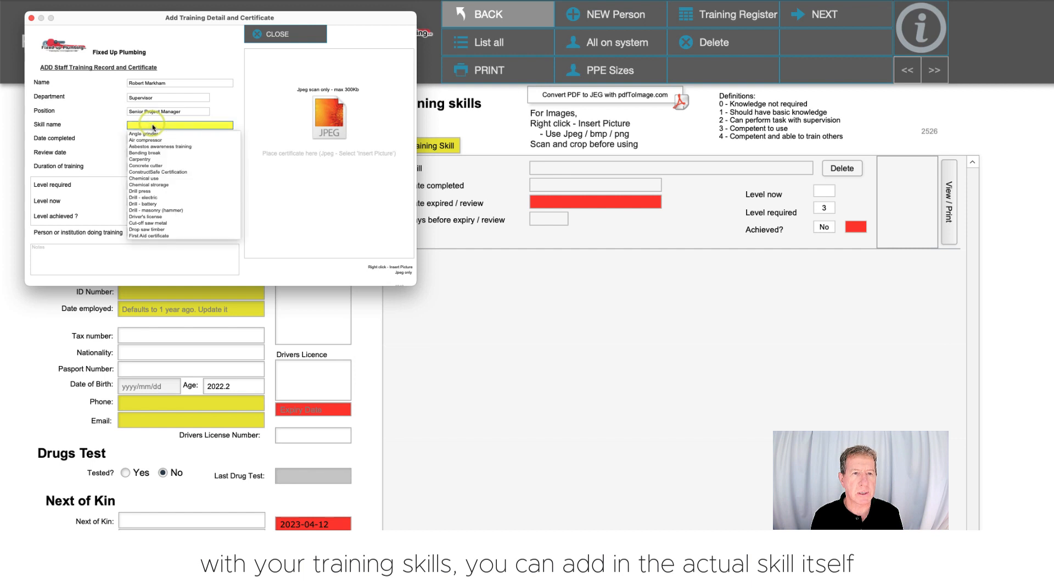
pyautogui.click(149, 158)
# Attach the certificate picture to the Concrete cutter skill, then bring up the Training Register.
pyautogui.press('Tab')
pyautogui.rightClick(307, 168)
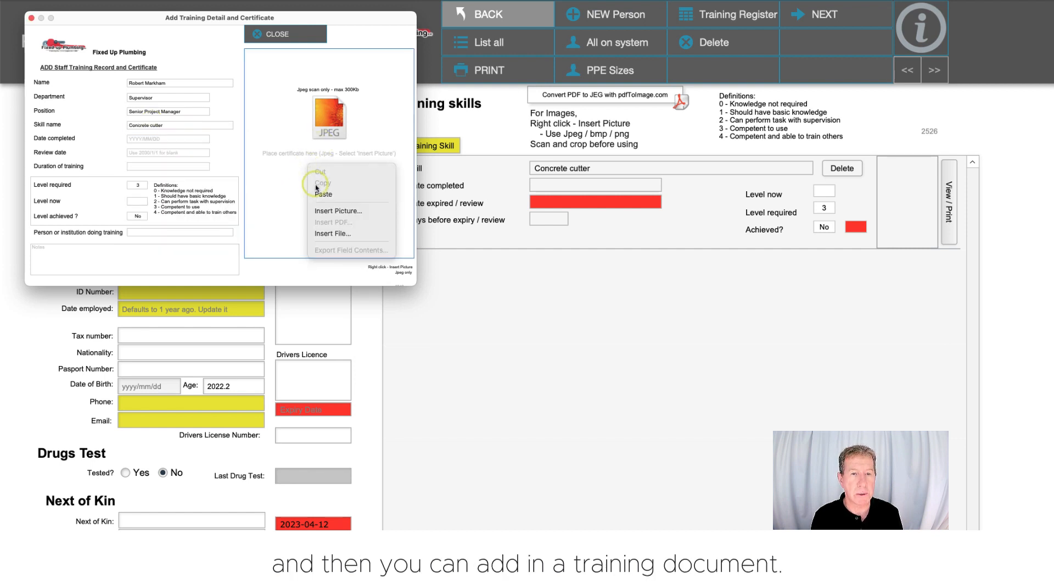
pyautogui.click(301, 34)
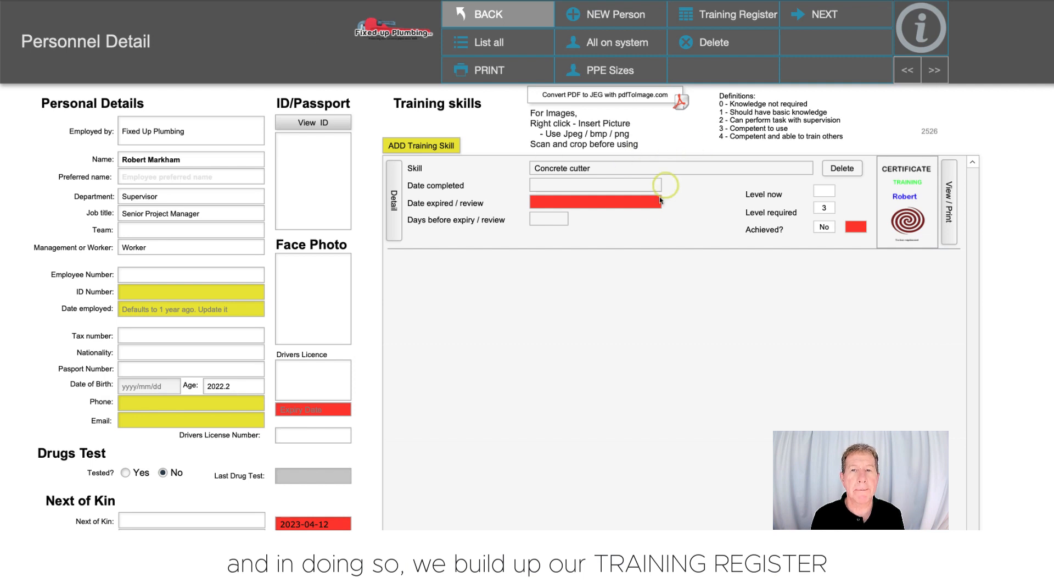
pyautogui.click(727, 18)
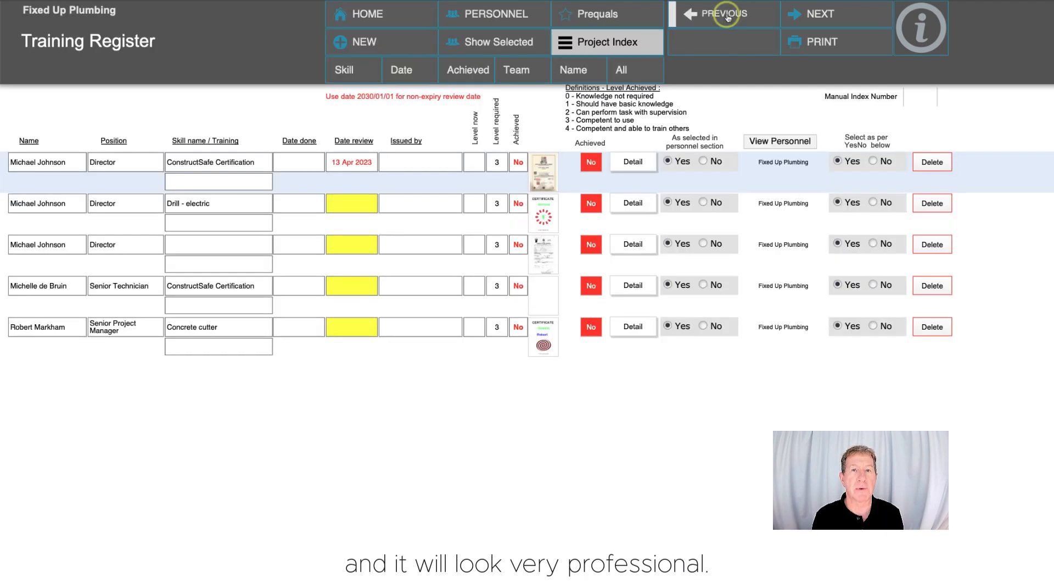
# Go back to Personal Information, then forward to the Risk Assessment / Risk Register list.
pyautogui.click(728, 17)
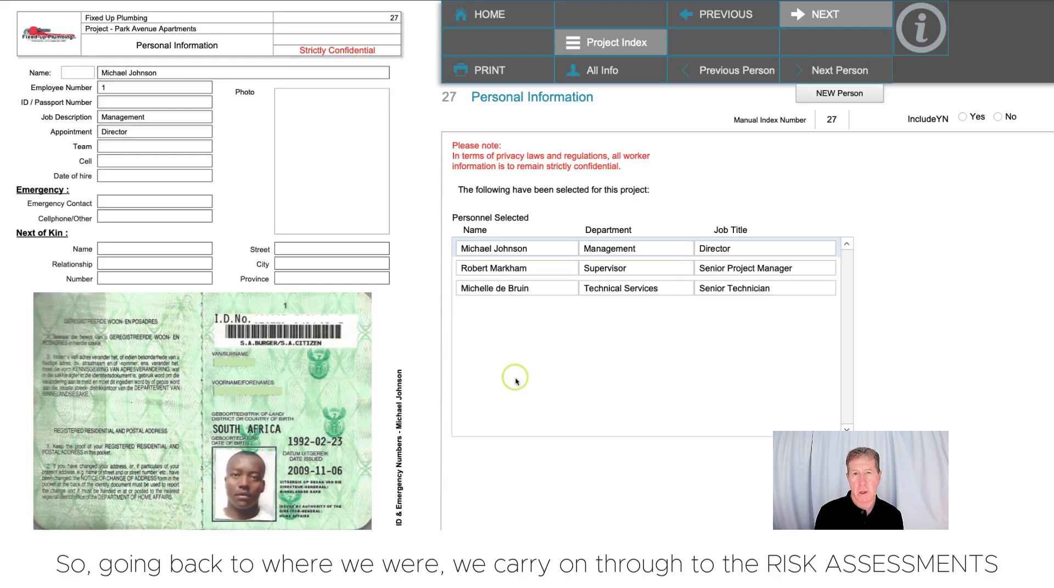
pyautogui.click(852, 20)
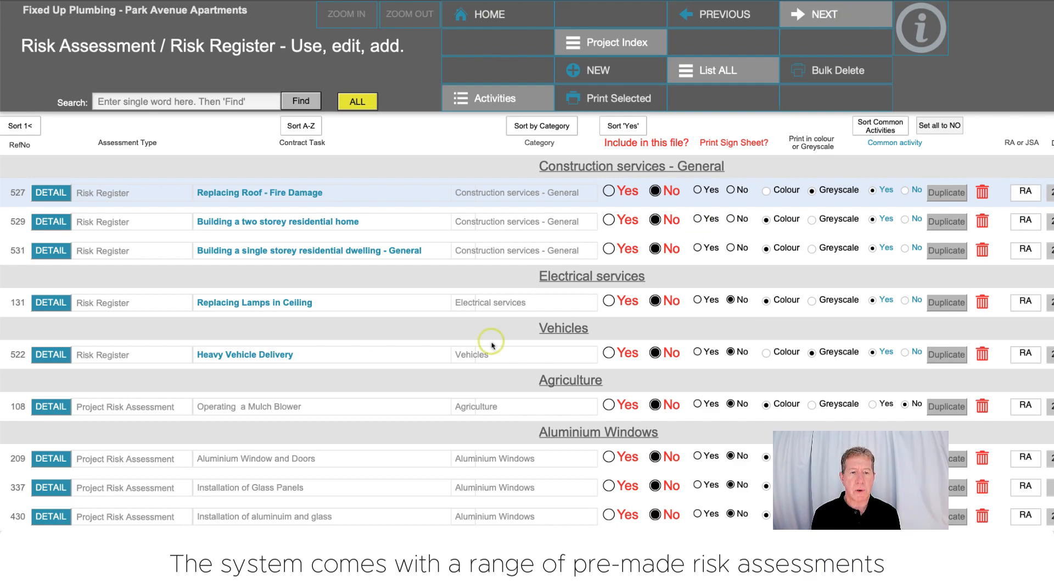
# Open row 527, Replacing Roof - Fire Damage, accepting effective 2022-01-10 and review by 2023-11-30.
pyautogui.scroll(-10, 501, 313)
pyautogui.scroll(-15, 501, 313)
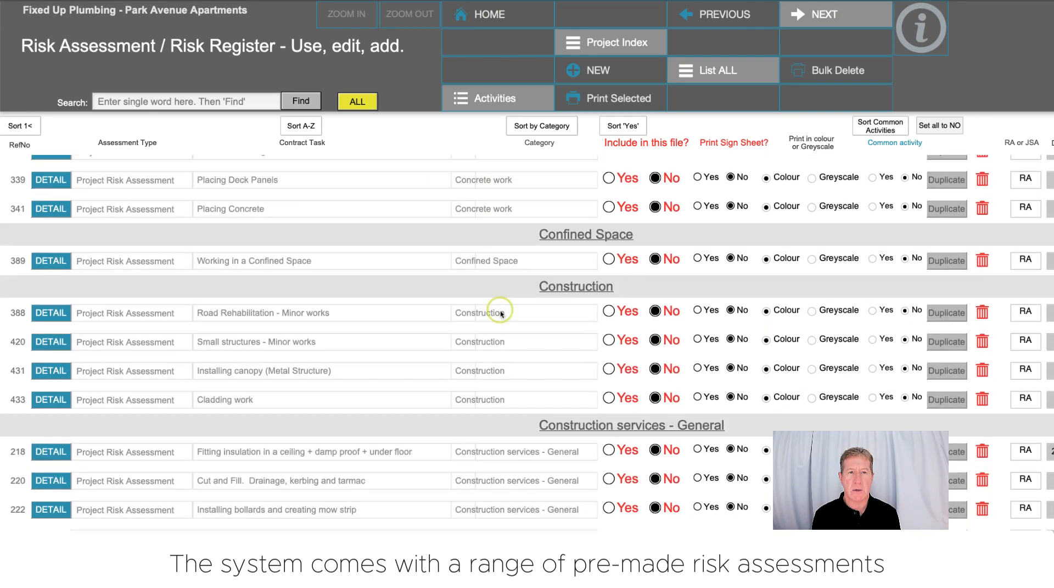
pyautogui.scroll(-15, 504, 300)
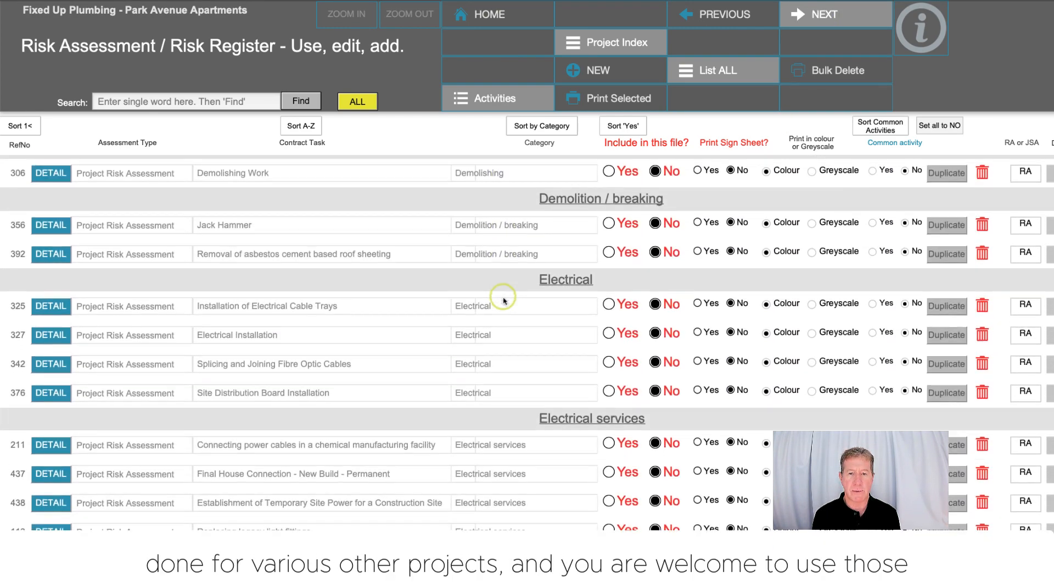
pyautogui.scroll(20, 504, 299)
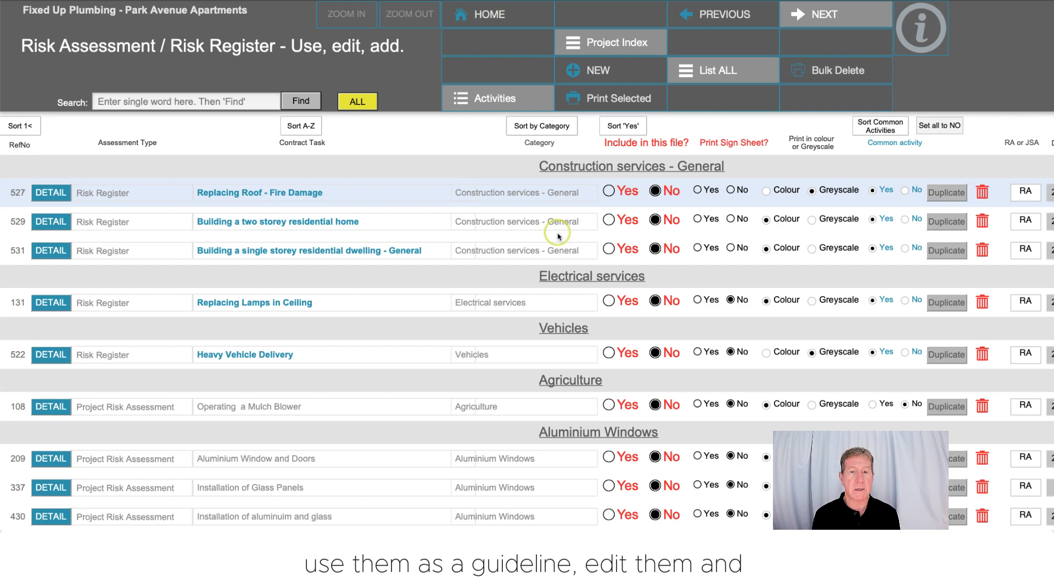
pyautogui.click(51, 192)
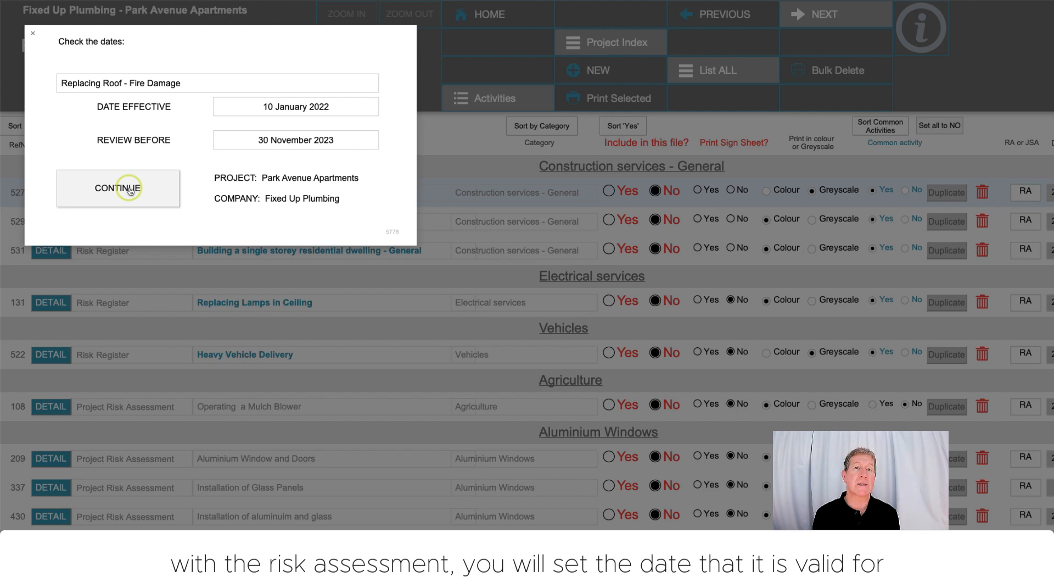
pyautogui.click(130, 189)
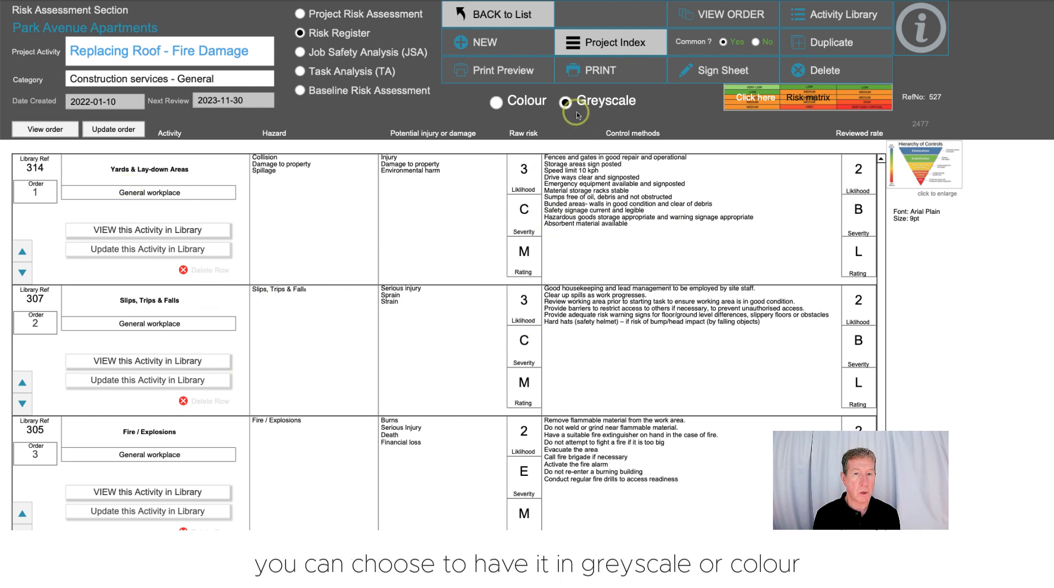
# Switch the Replacing Roof risk register to colour so ratings show orange and green.
pyautogui.click(498, 103)
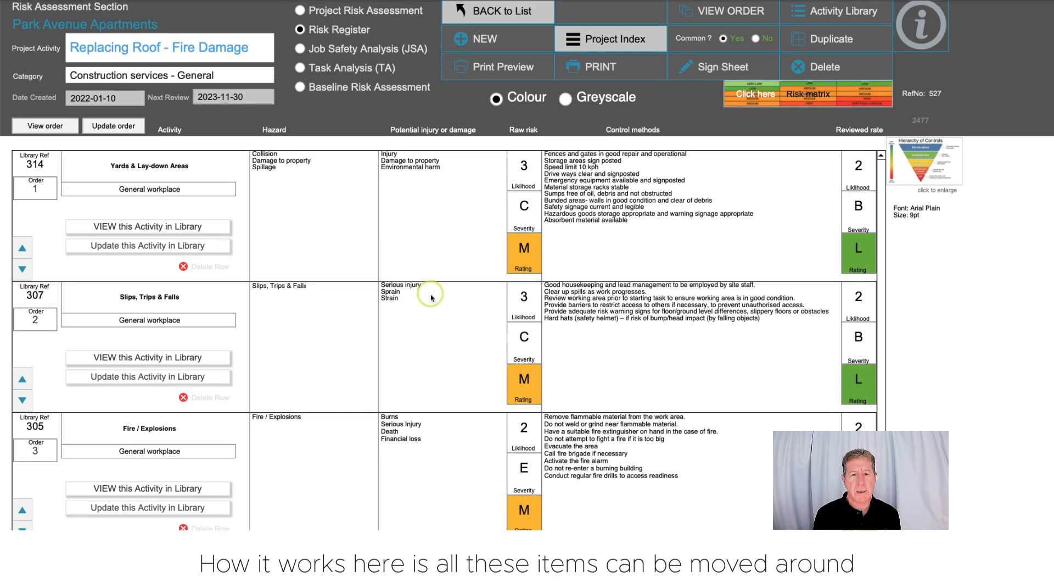
pyautogui.scroll(-15, 424, 291)
pyautogui.scroll(20, 434, 297)
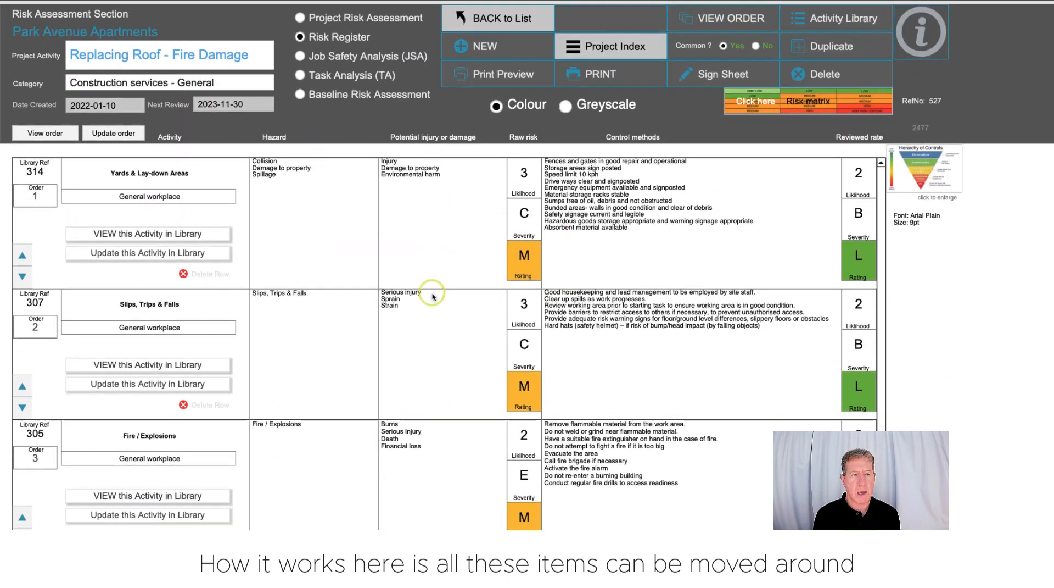
# Select the first activity row for repositioning, then bring up the Activity Library.
pyautogui.click(23, 273)
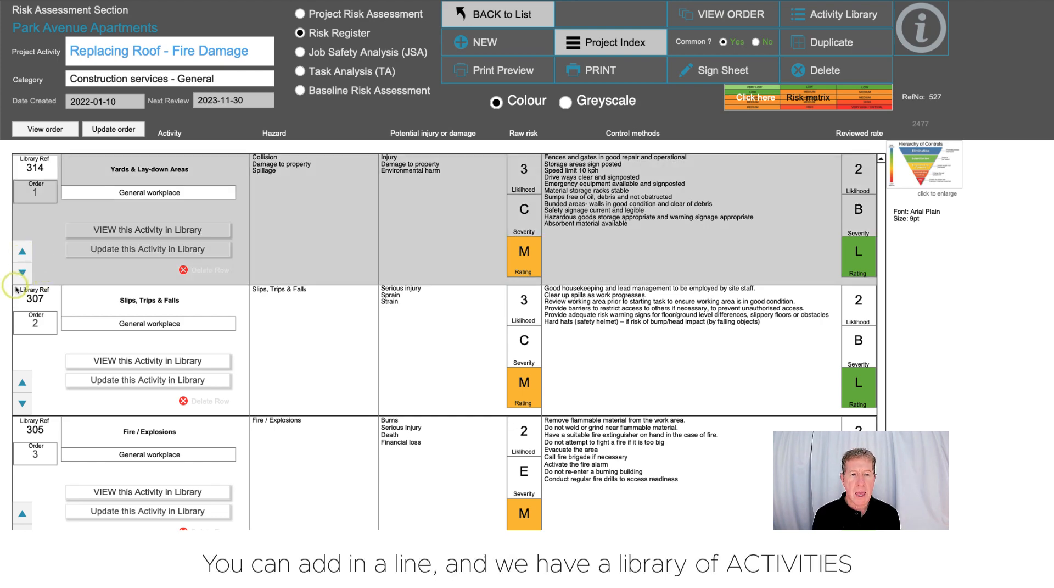
pyautogui.scroll(-15, 330, 385)
pyautogui.scroll(-10, 326, 357)
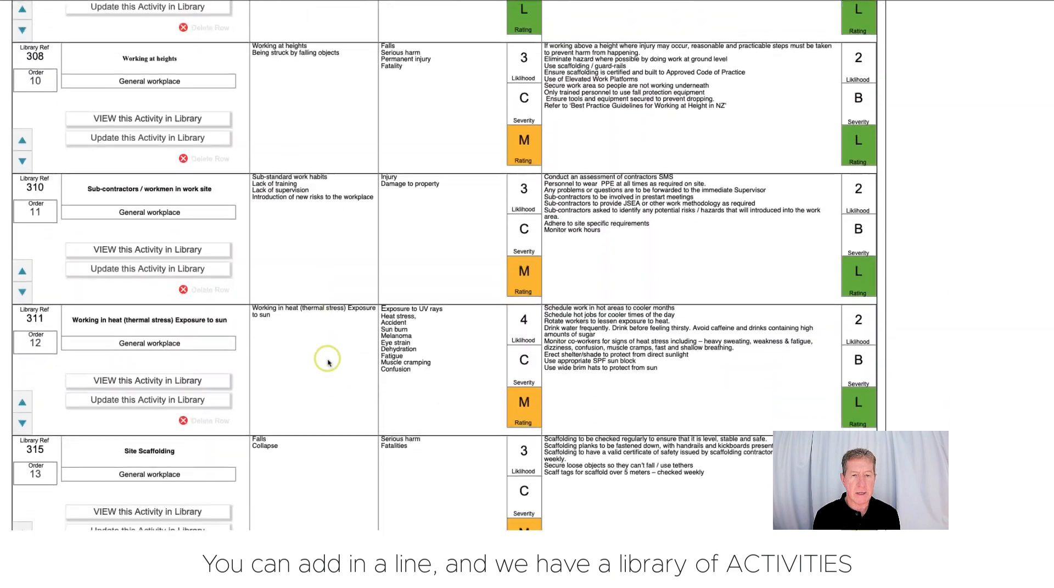
pyautogui.scroll(20, 326, 357)
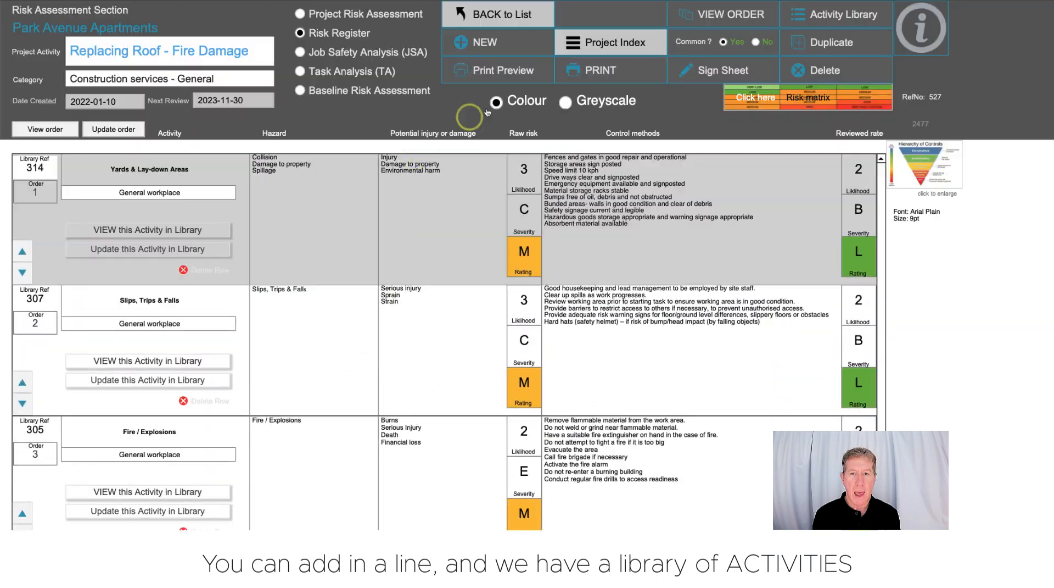
pyautogui.click(838, 28)
pyautogui.scroll(-20, 503, 336)
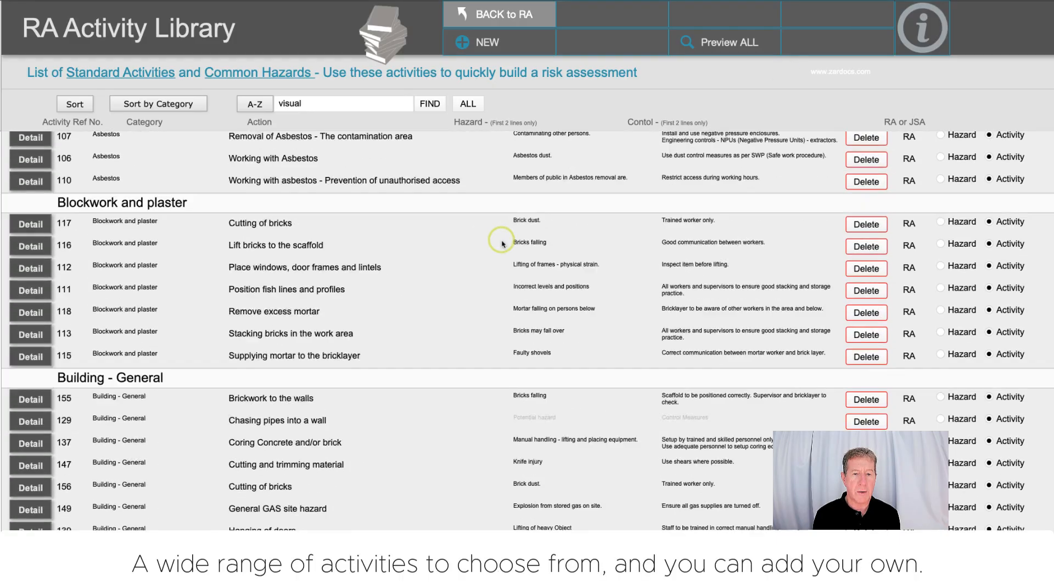
pyautogui.scroll(20, 503, 244)
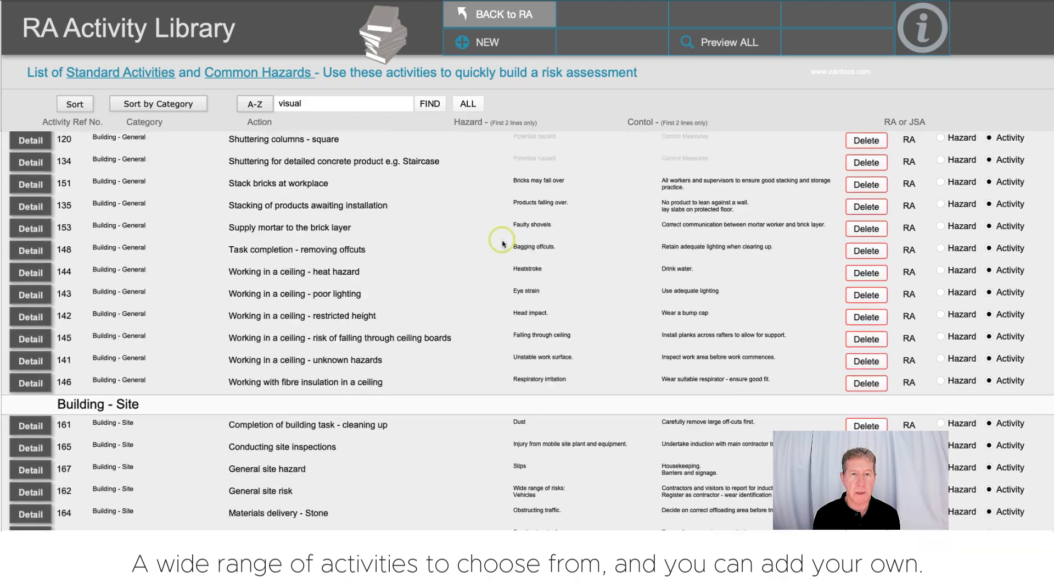
pyautogui.click(511, 43)
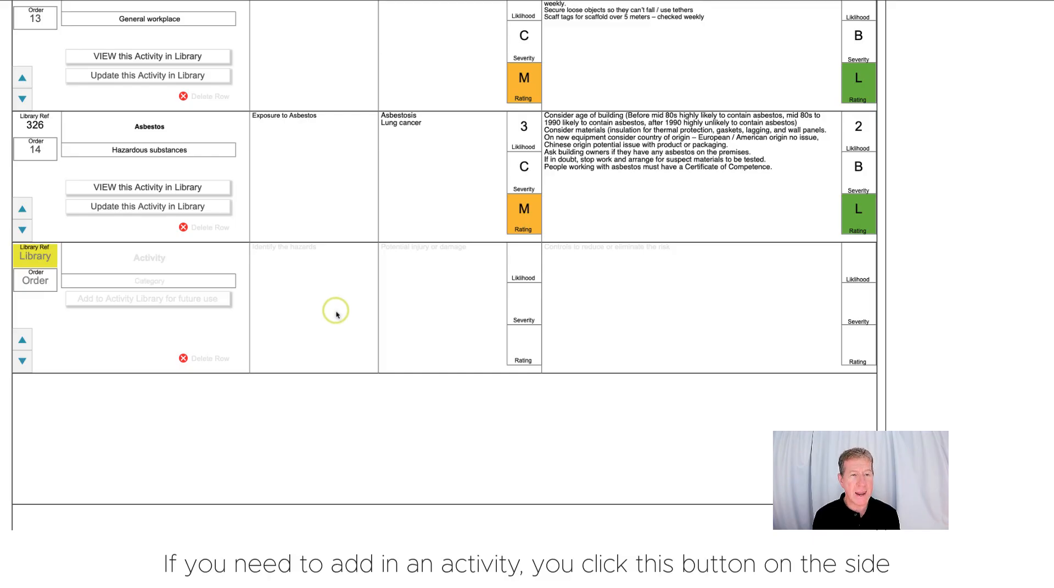
# Search the library for 'dig' and add activity 276, Digging a trench - not exceeding 1m deep.
pyautogui.click(40, 260)
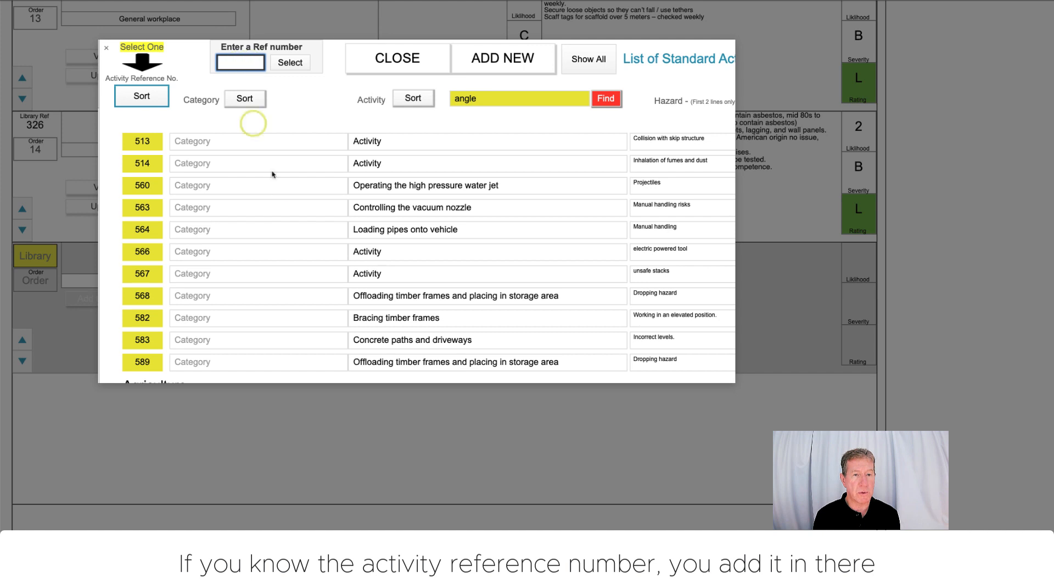
pyautogui.click(495, 99)
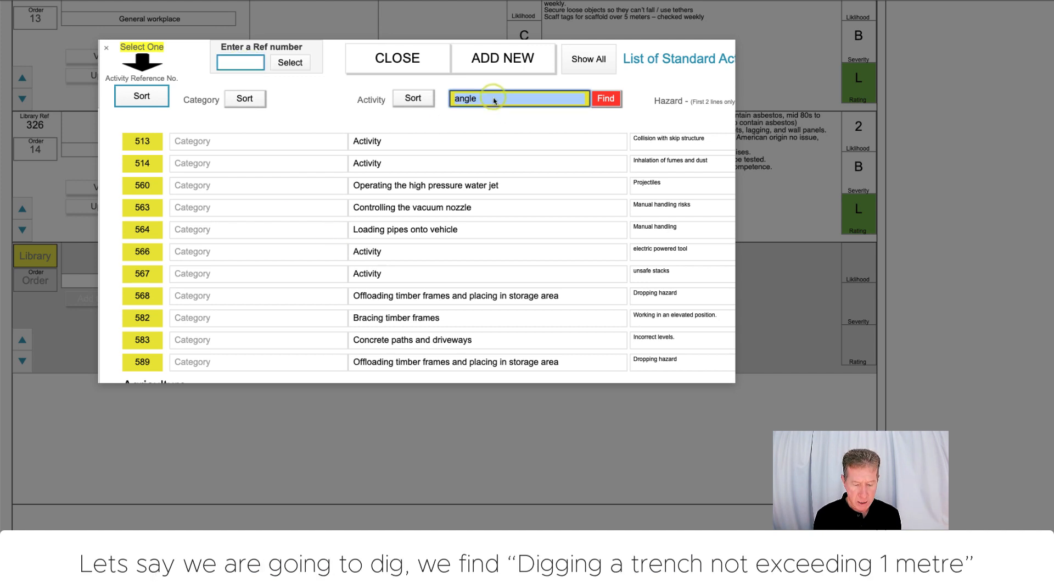
pyautogui.write('dig')
pyautogui.click(605, 98)
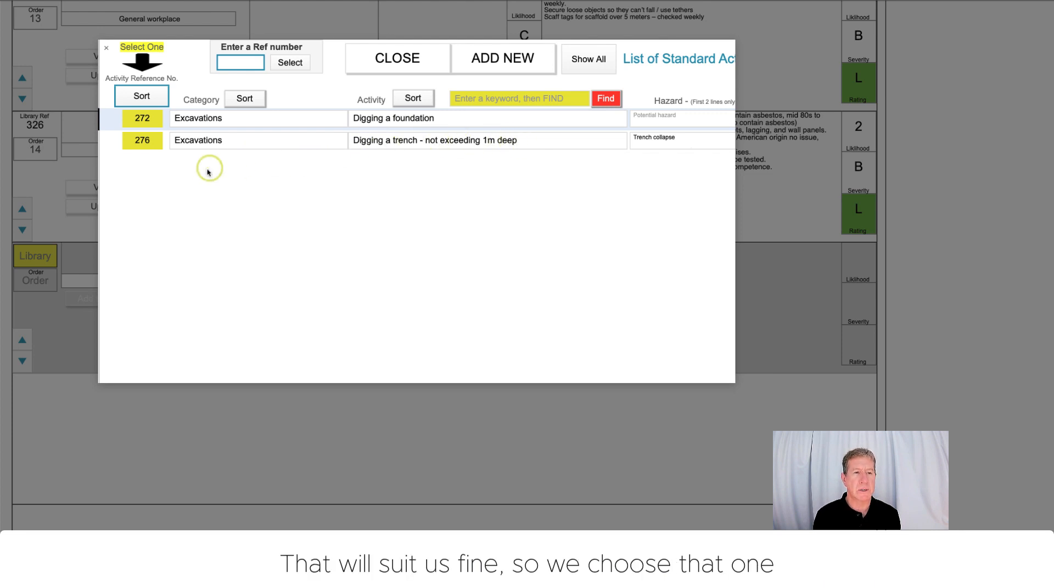
pyautogui.click(142, 140)
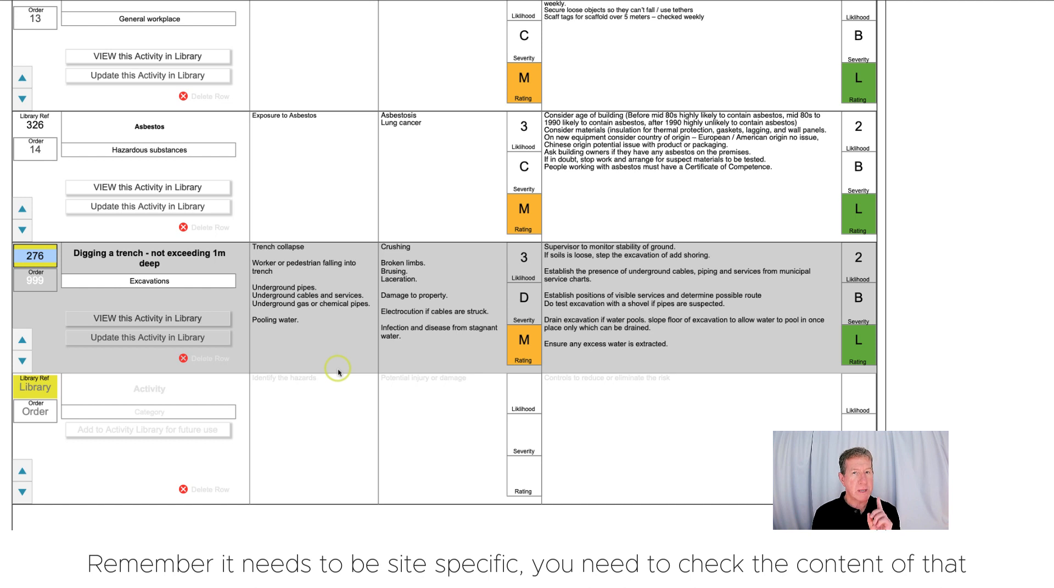
# Review the trench row's hazards, injuries and controls, then delete the Site Scaffolding row.
pyautogui.click(330, 296)
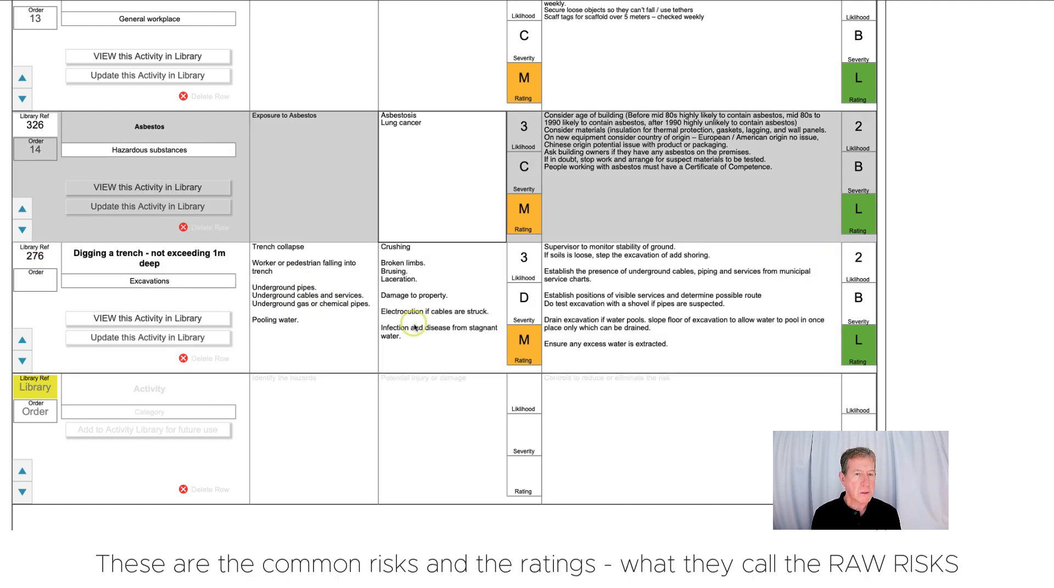
pyautogui.click(447, 317)
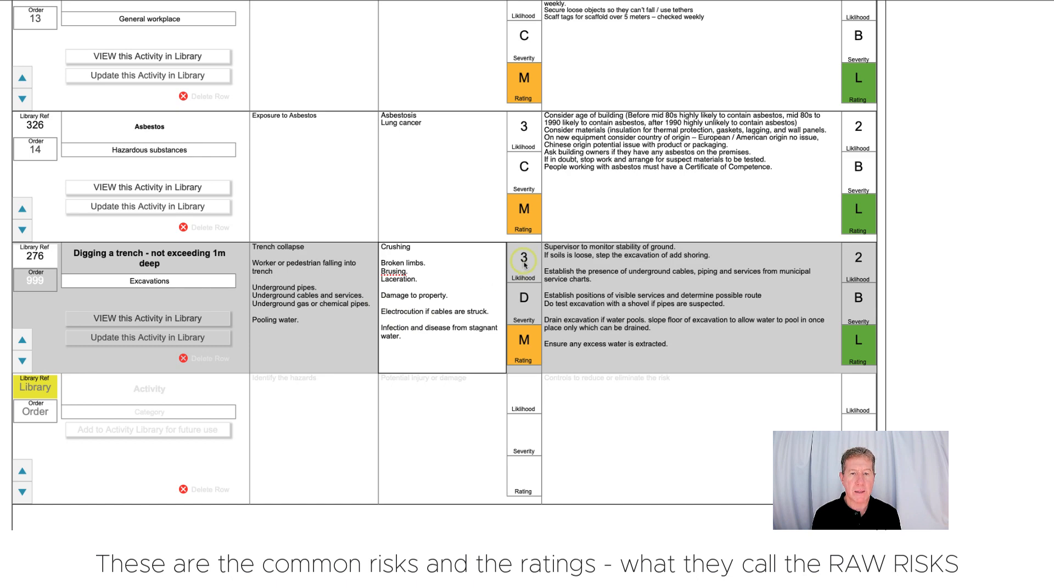
pyautogui.scroll(3, 531, 363)
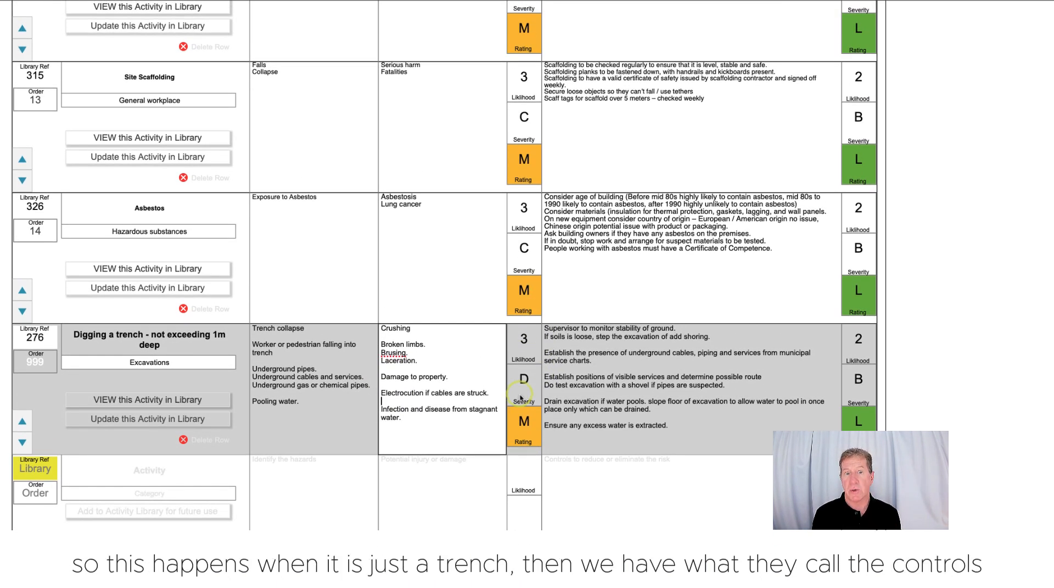
pyautogui.click(680, 384)
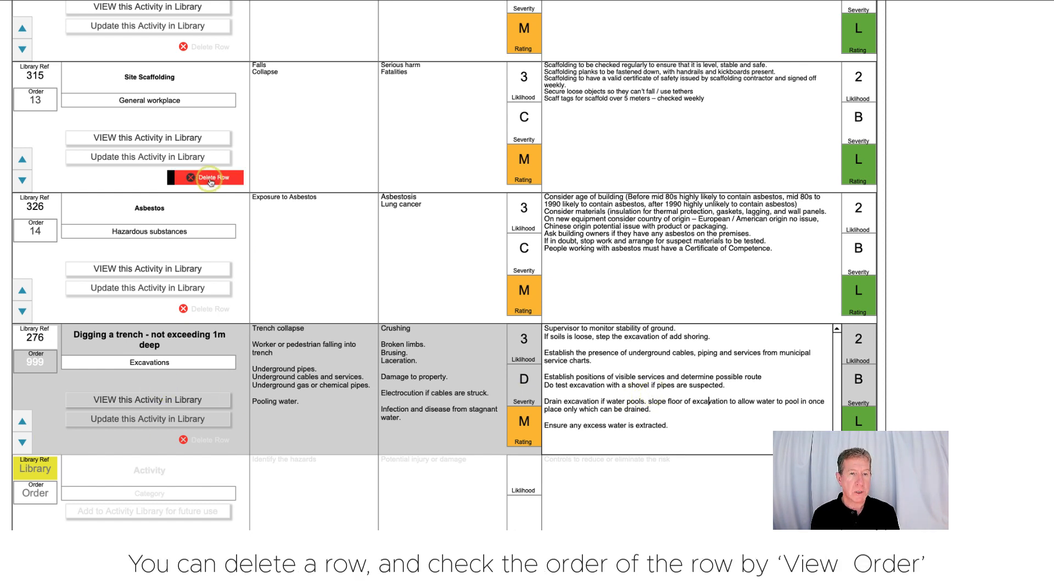
pyautogui.click(176, 177)
pyautogui.scroll(20, 494, 291)
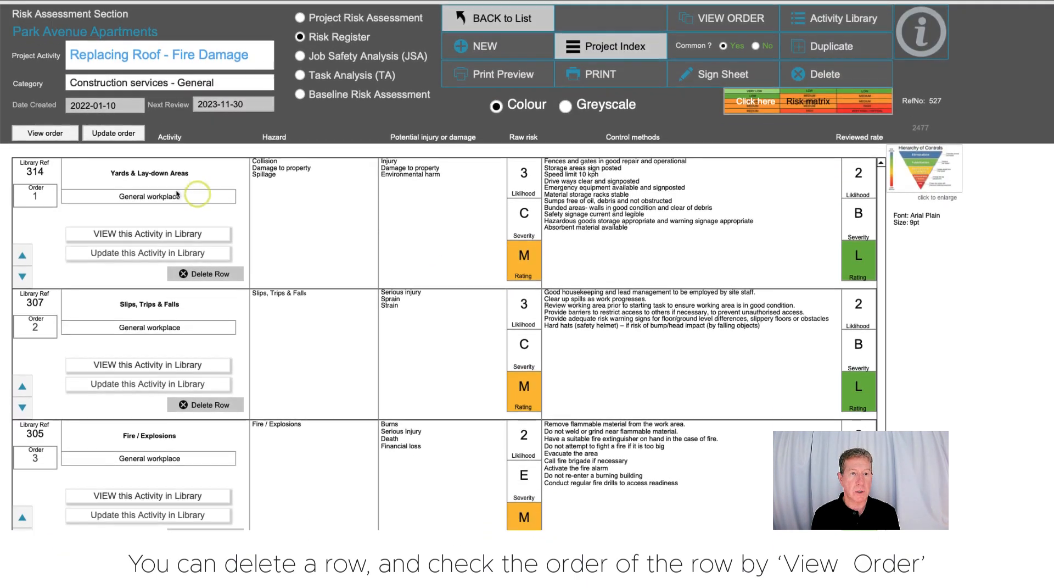
pyautogui.click(45, 133)
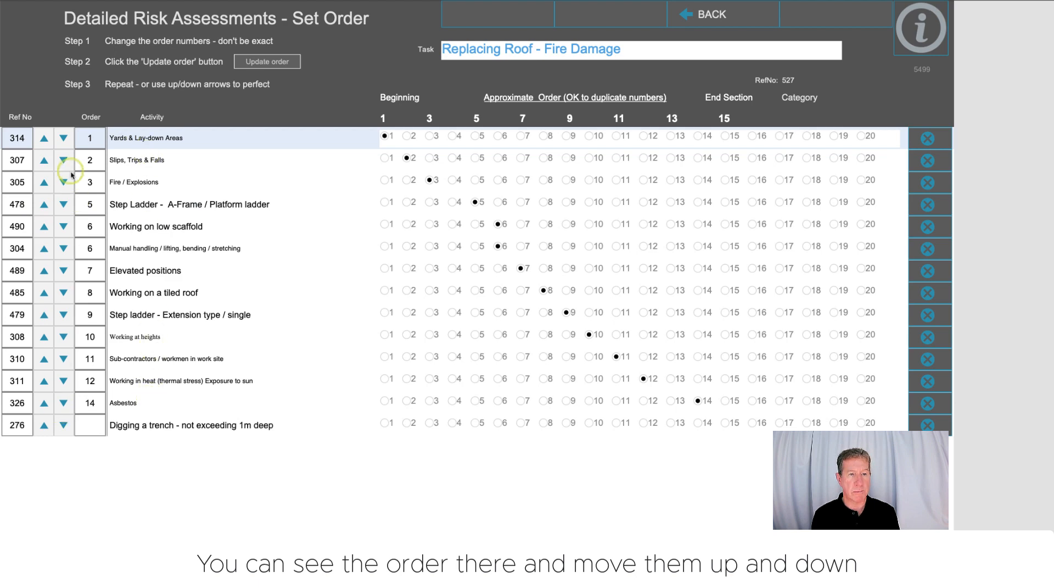
pyautogui.click(64, 382)
pyautogui.click(714, 15)
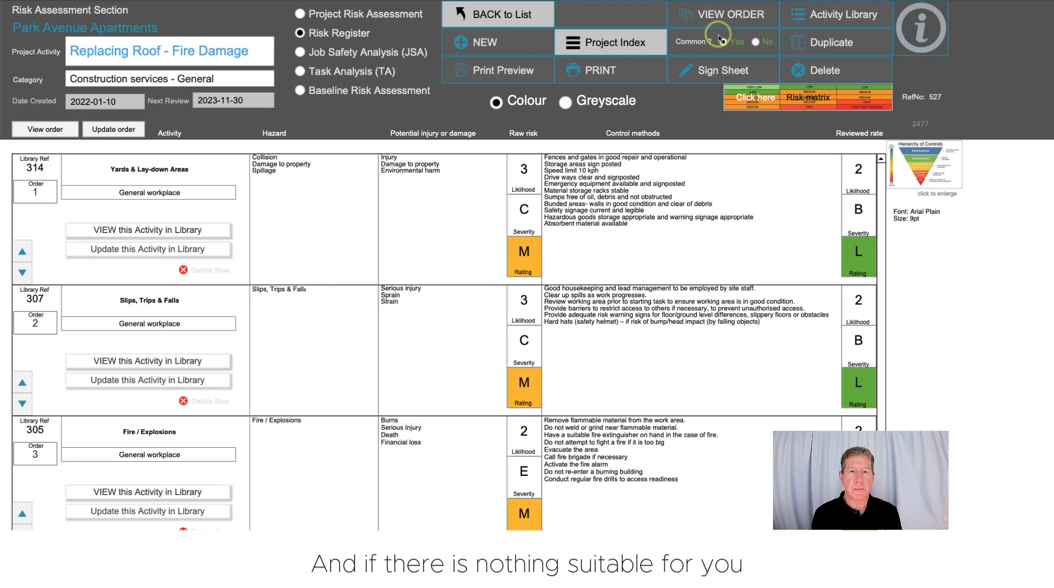
# Create a Project Risk Assessment for task 'Making Tea' under Catering services and proceed to the builder.
pyautogui.click(495, 43)
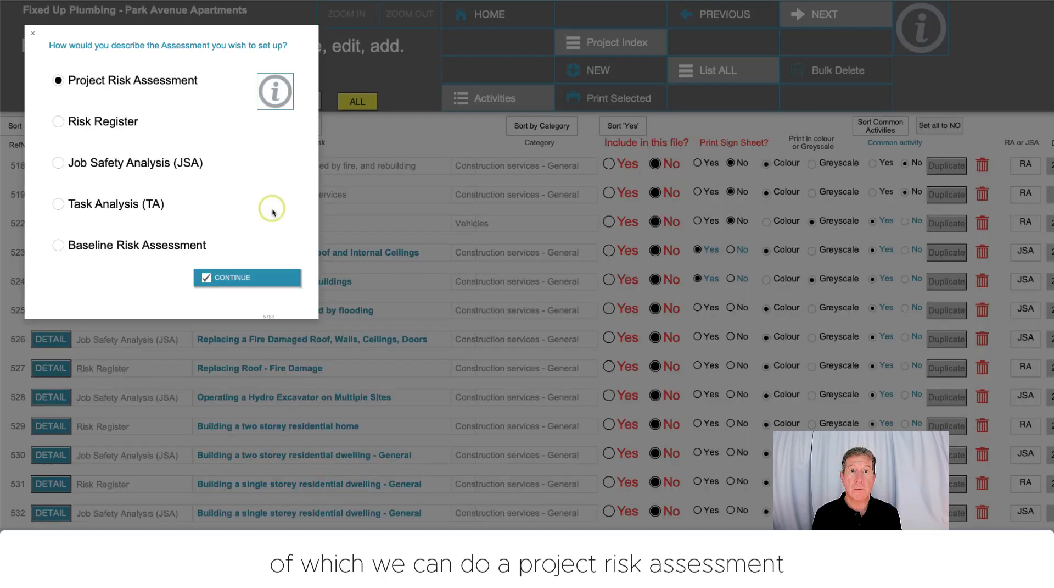
pyautogui.click(231, 277)
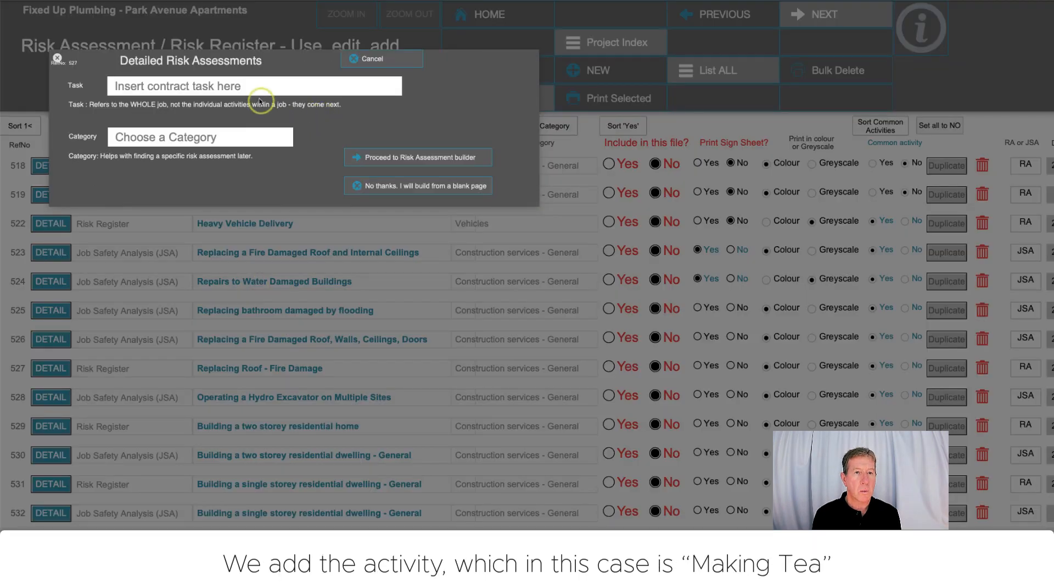
pyautogui.click(245, 85)
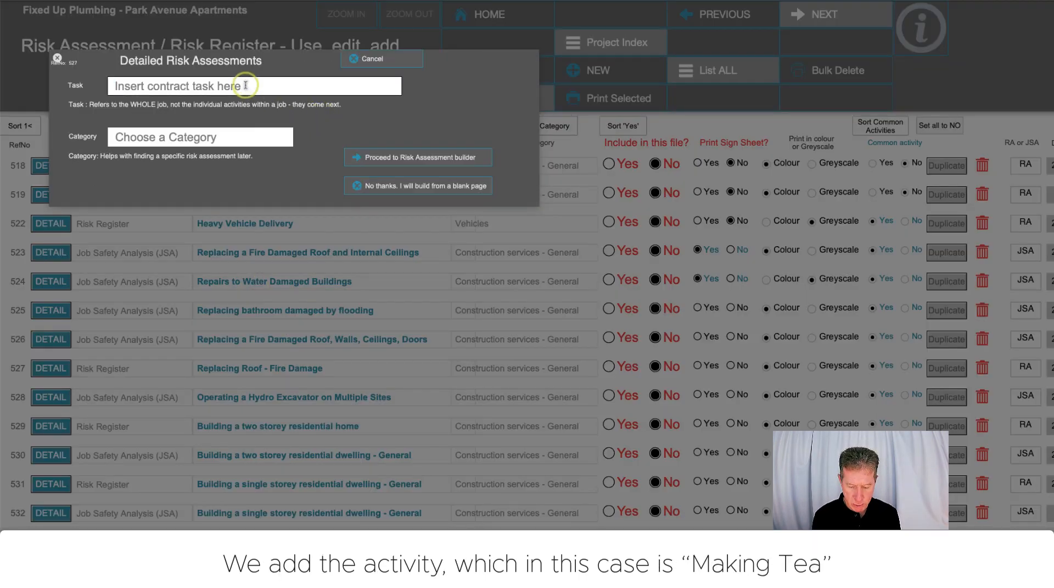
pyautogui.write('Making Tea')
pyautogui.click(226, 138)
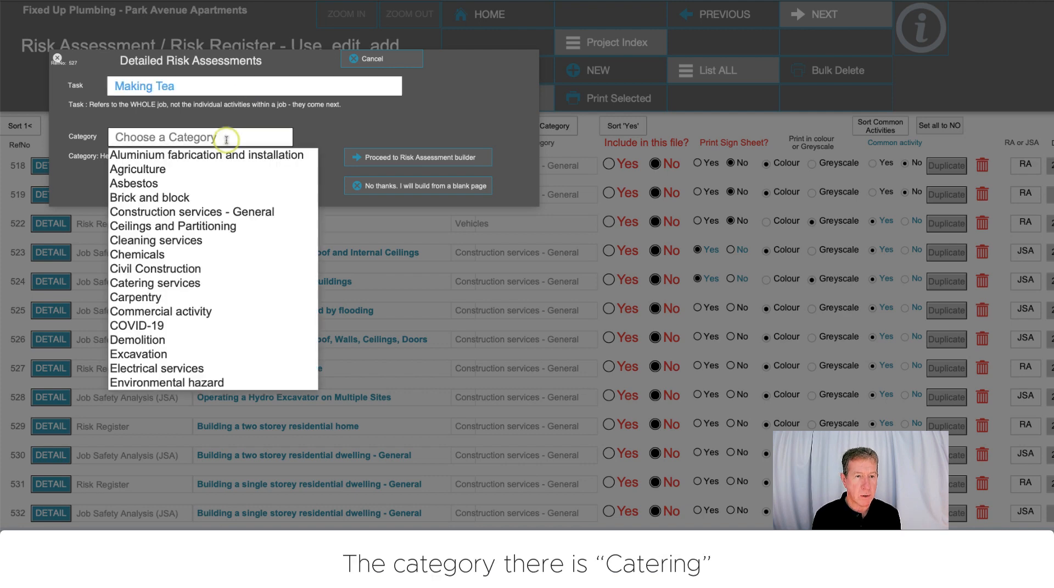
pyautogui.write('ca')
pyautogui.press('Return')
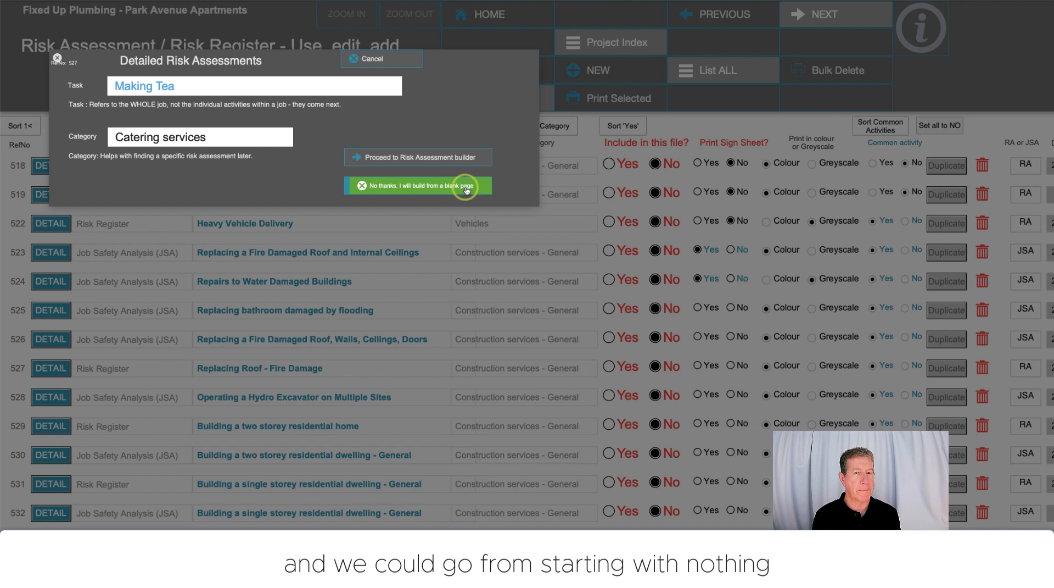
pyautogui.scroll(-1, 456, 173)
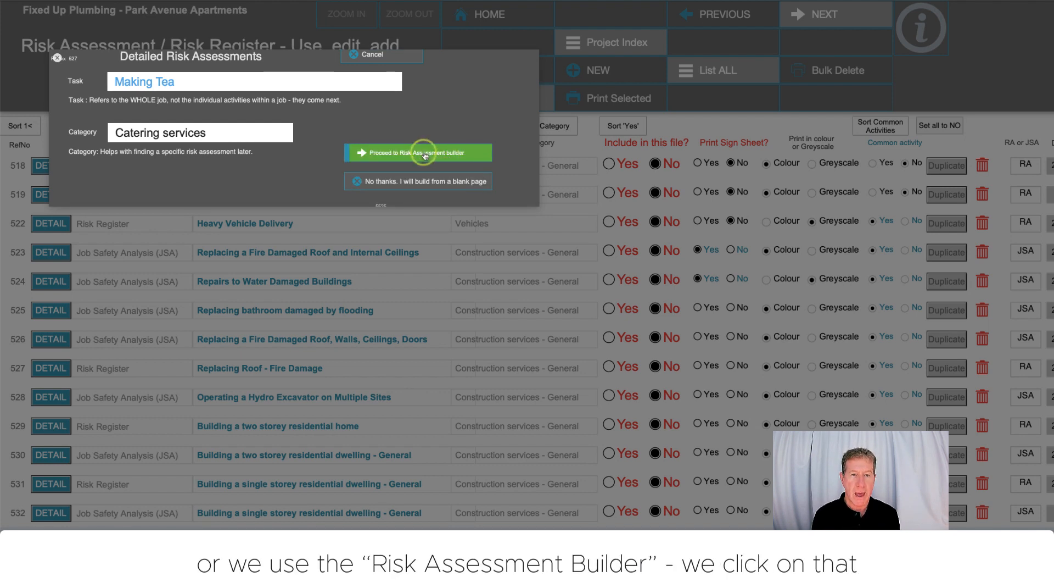
pyautogui.click(423, 155)
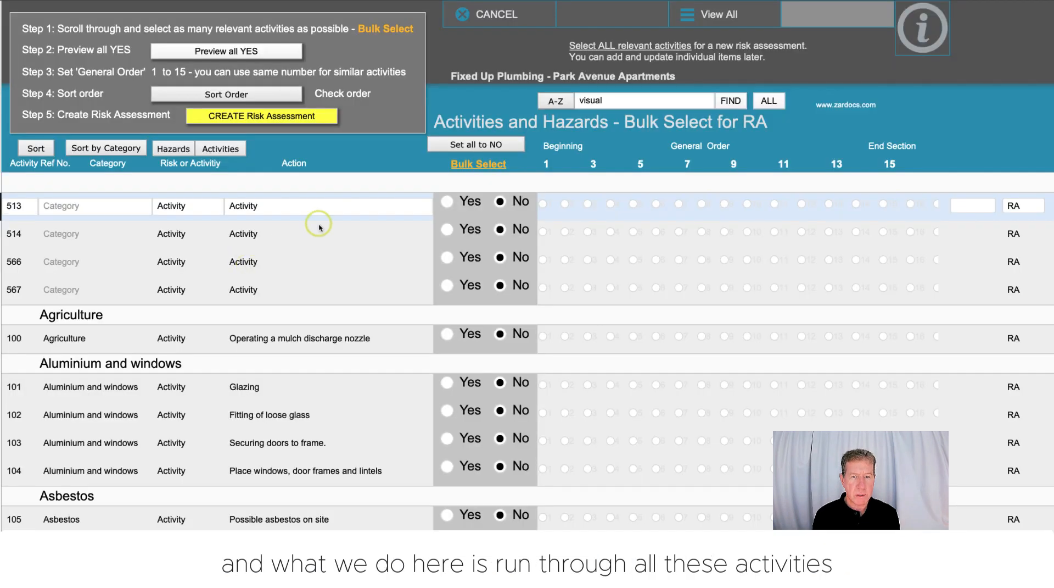
# Set catering kitchen work, kitchen machinery, knives, meal preparation and serving activities to Yes.
pyautogui.scroll(-2, 330, 335)
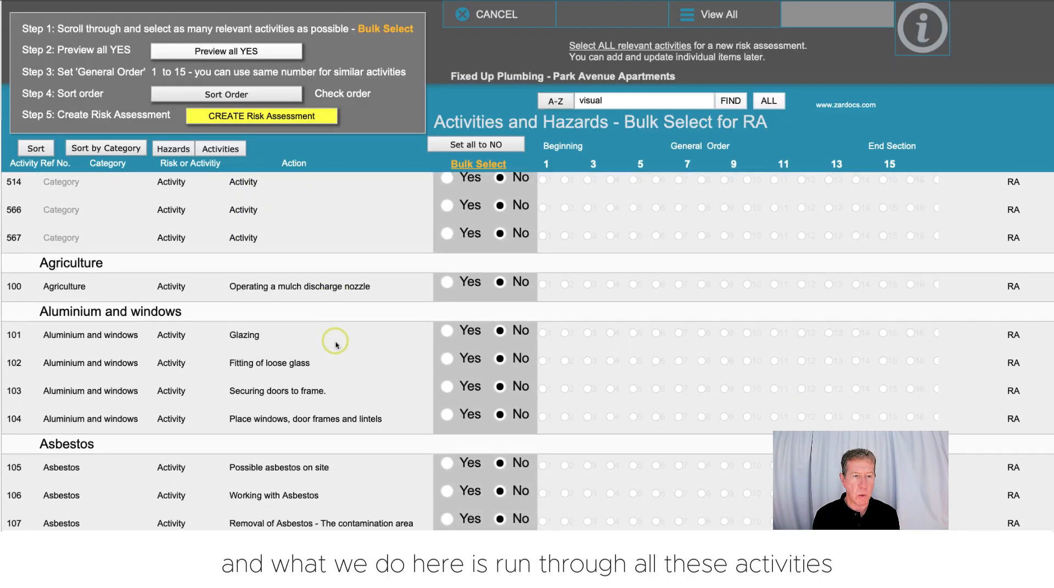
pyautogui.scroll(-3, 336, 344)
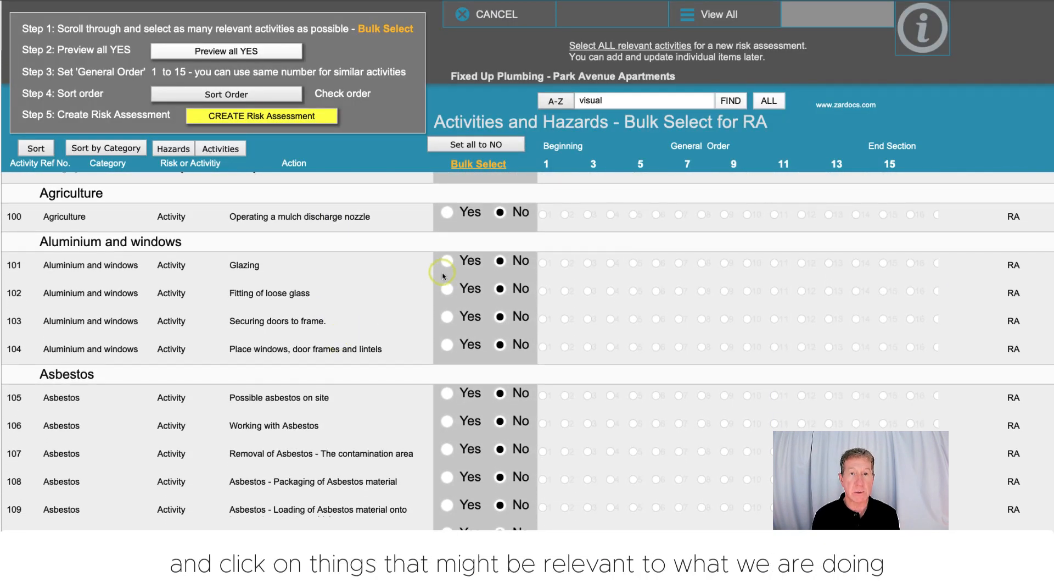
pyautogui.scroll(-12, 440, 340)
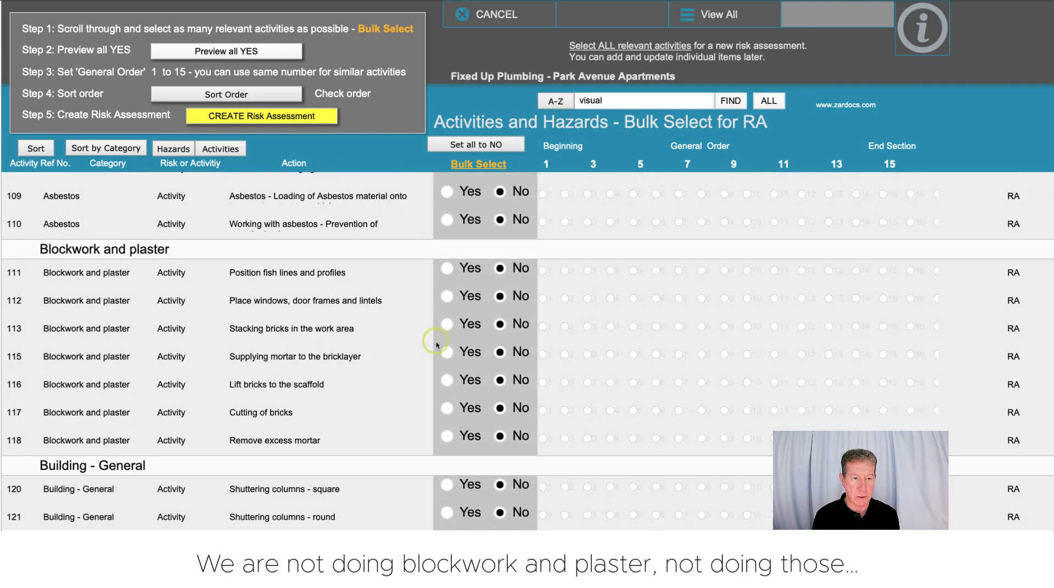
pyautogui.scroll(-20, 439, 436)
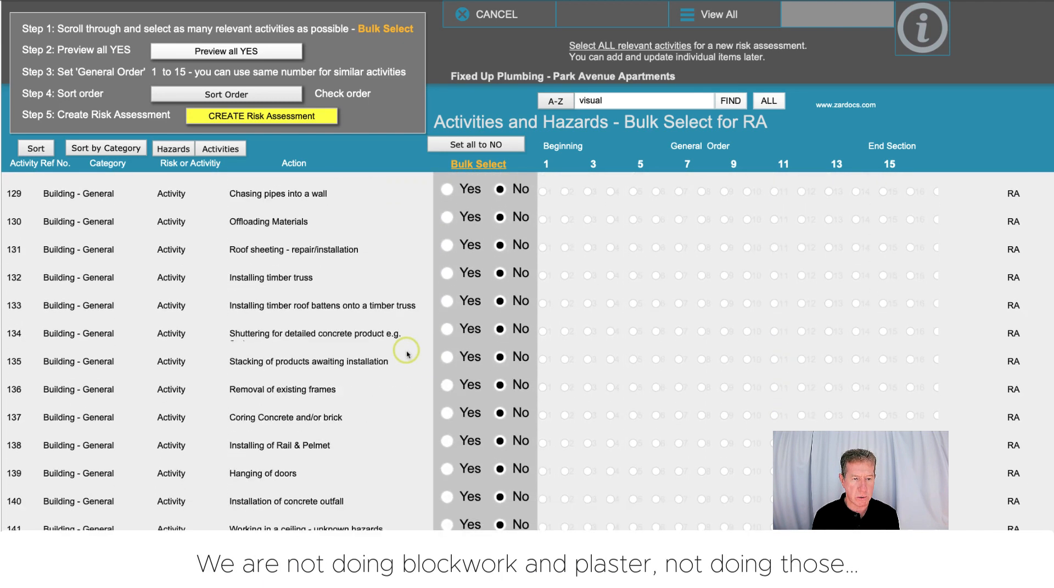
pyautogui.click(447, 276)
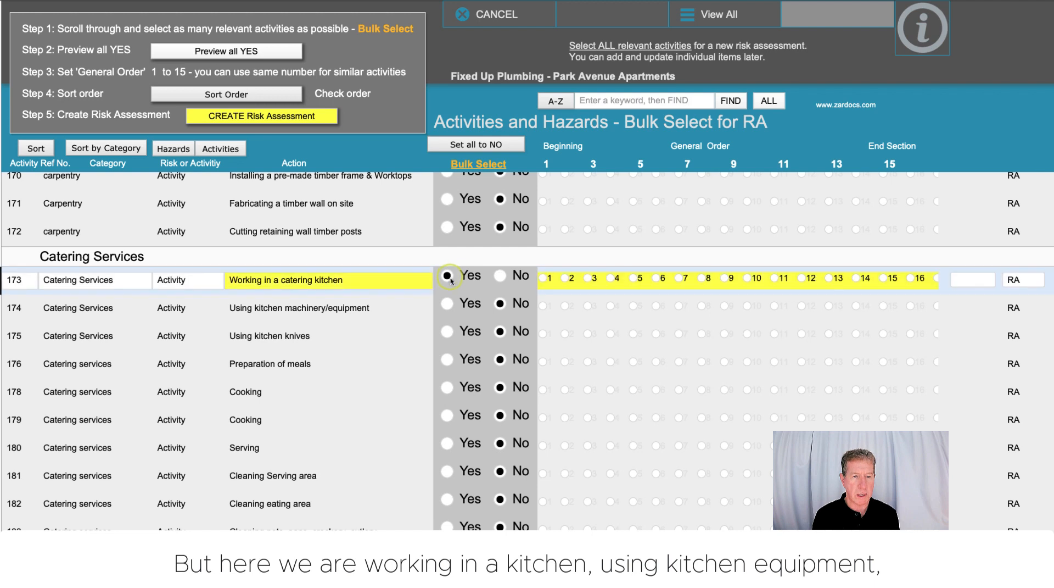
pyautogui.click(453, 307)
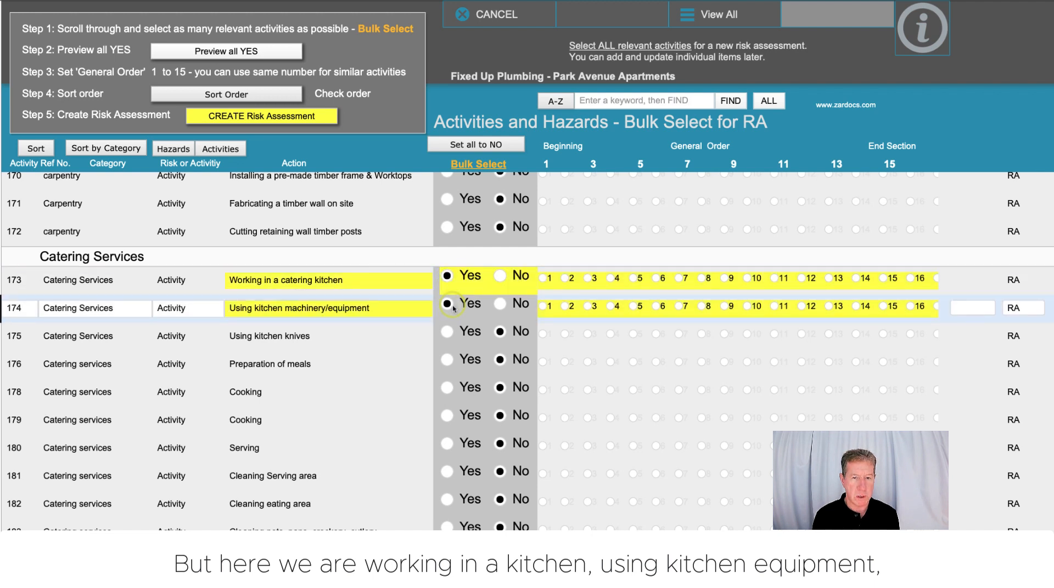
pyautogui.click(448, 332)
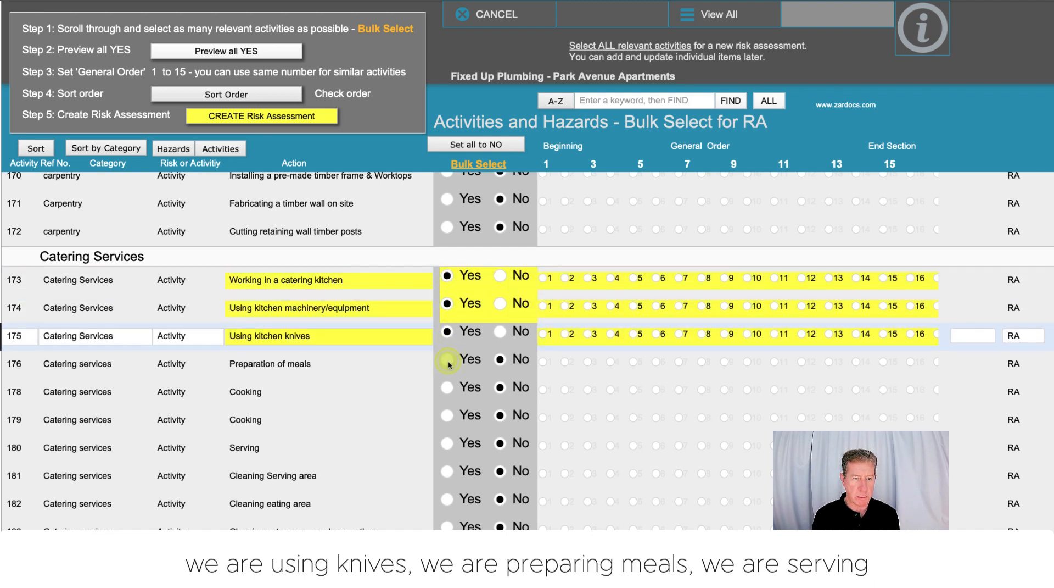
pyautogui.click(448, 361)
pyautogui.click(447, 443)
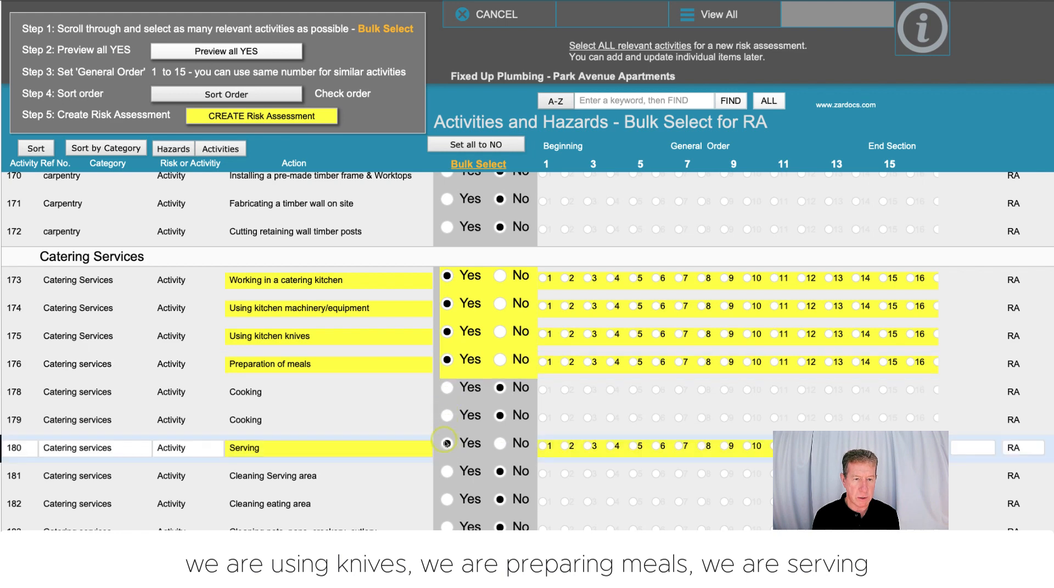
# Set Cleaning eating area, Make tea and making coffee to Yes, then preview only Yes activities.
pyautogui.scroll(-2, 447, 456)
pyautogui.click(448, 461)
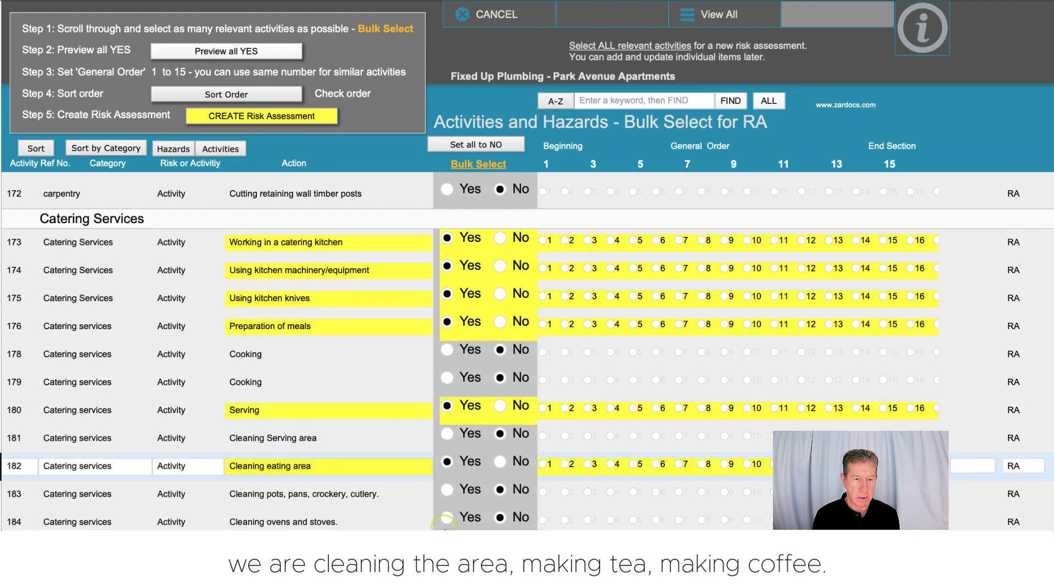
pyautogui.scroll(-5, 446, 526)
pyautogui.click(448, 497)
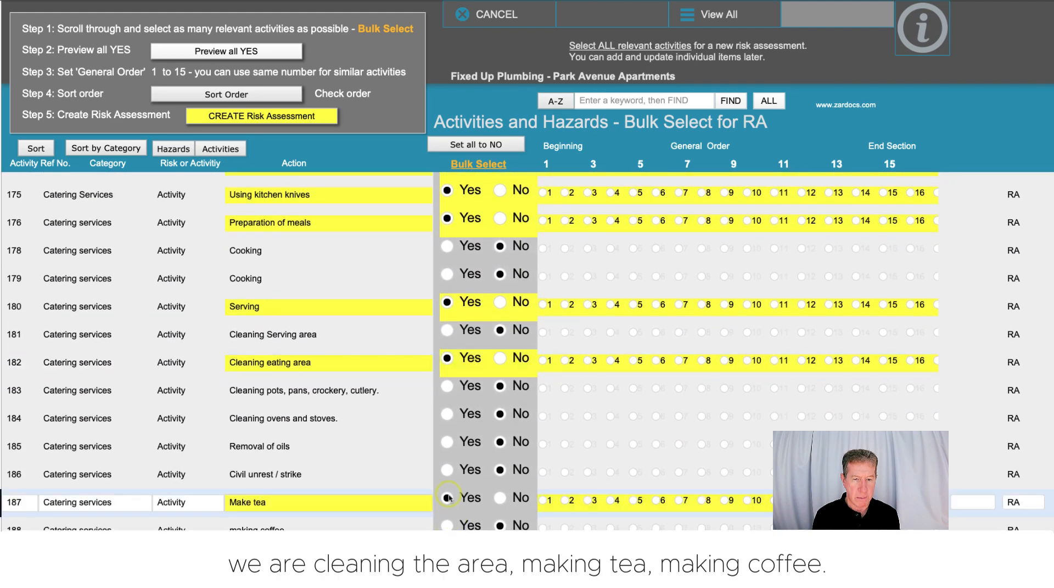
pyautogui.click(448, 525)
pyautogui.scroll(-2, 408, 362)
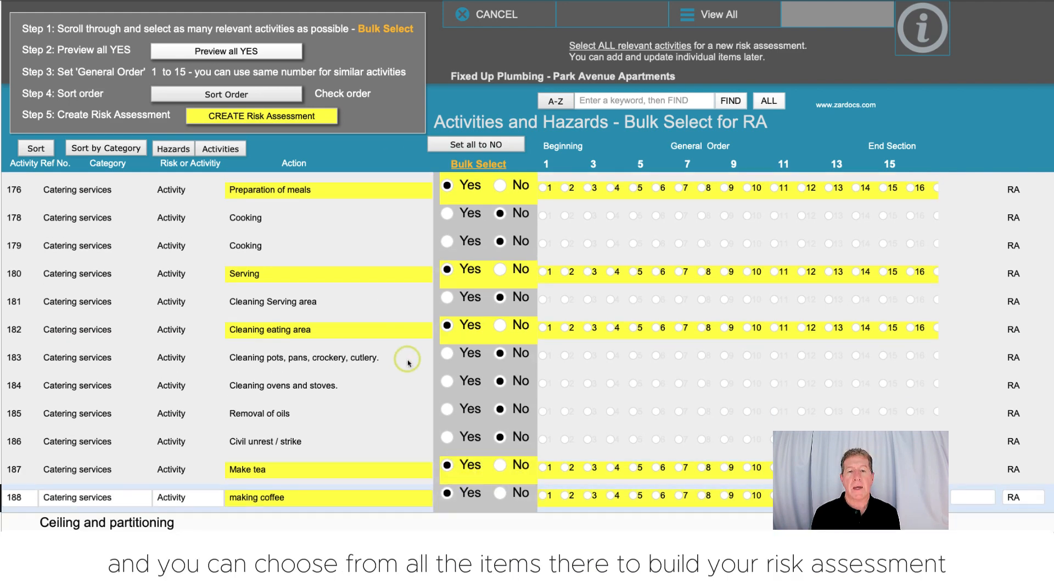
pyautogui.scroll(-20, 409, 360)
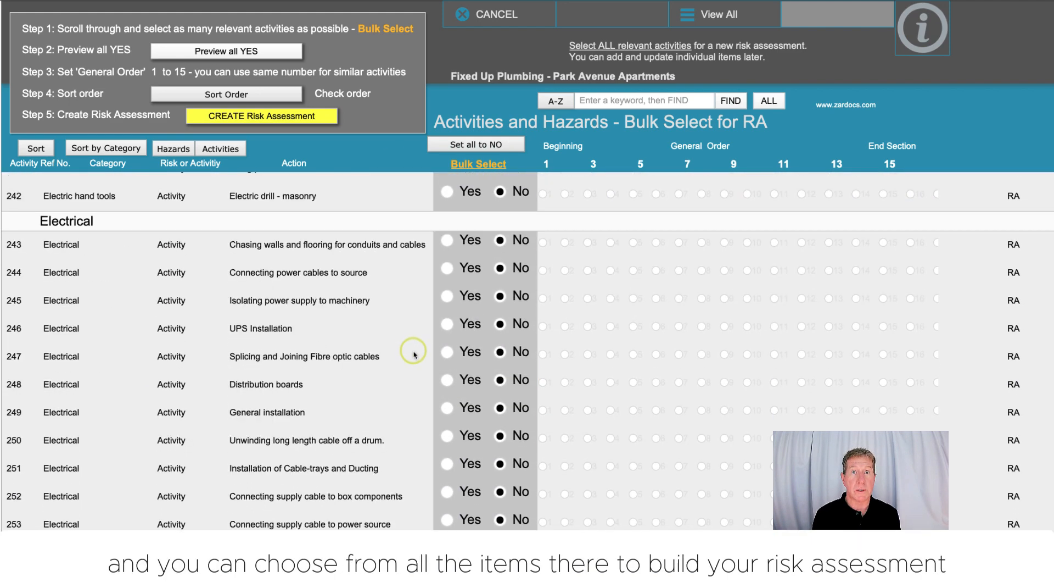
pyautogui.scroll(-20, 414, 354)
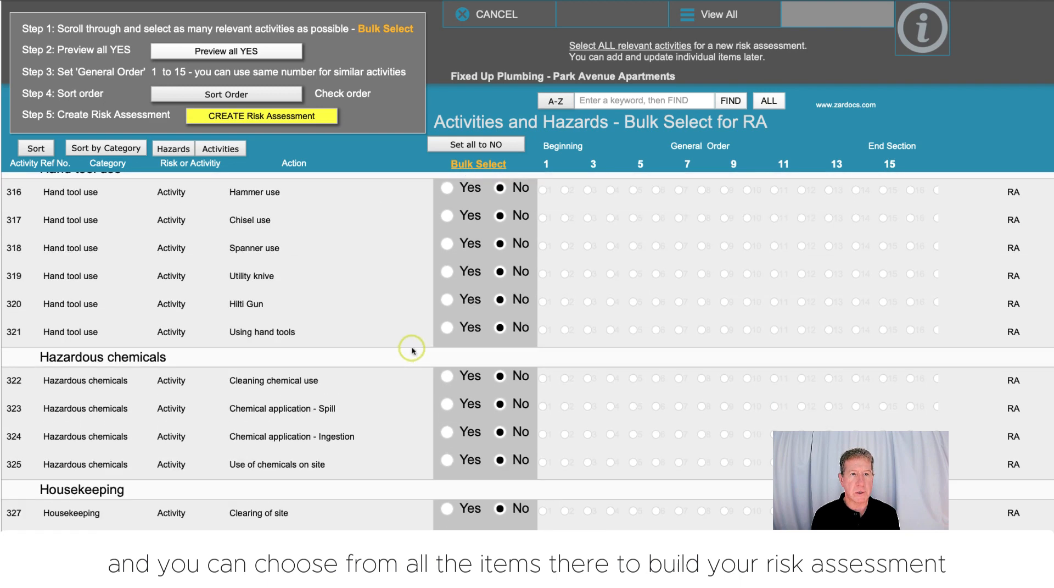
pyautogui.scroll(-5, 413, 351)
pyautogui.click(233, 52)
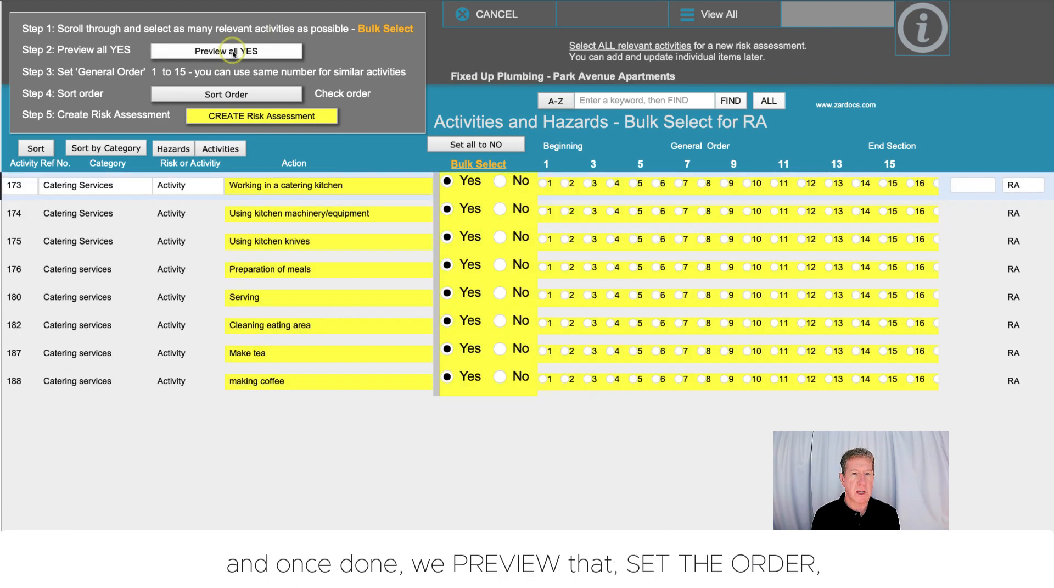
# Order activities (kitchen 1, knives 3, meals 4, machinery 5, serving 7, coffee 8, tea 9, cleaning 10), sort, and create.
pyautogui.click(544, 184)
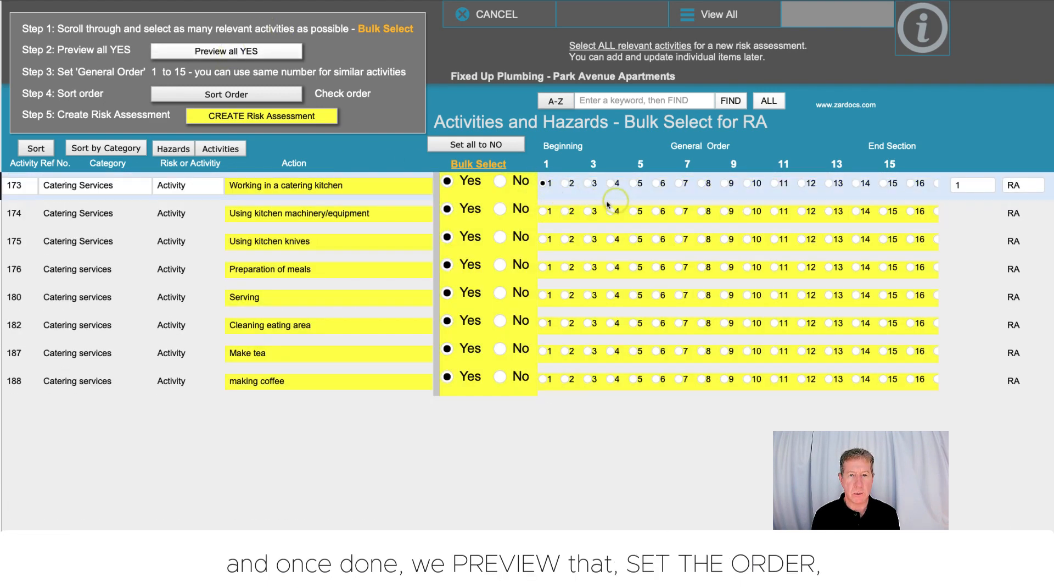
pyautogui.click(634, 210)
pyautogui.click(589, 239)
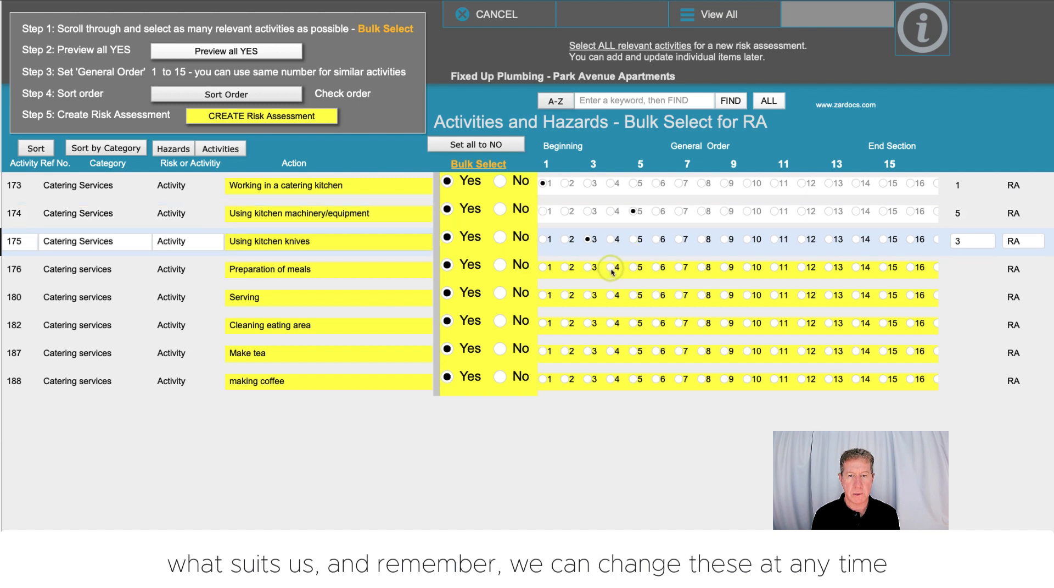
pyautogui.click(612, 268)
pyautogui.click(680, 295)
pyautogui.click(747, 323)
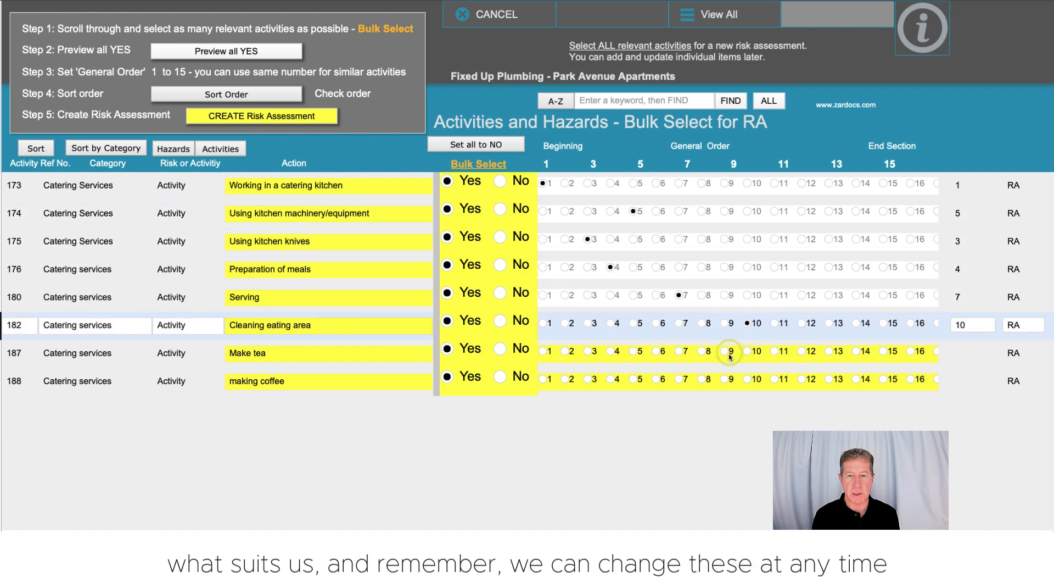
pyautogui.click(726, 352)
pyautogui.click(704, 379)
pyautogui.click(233, 96)
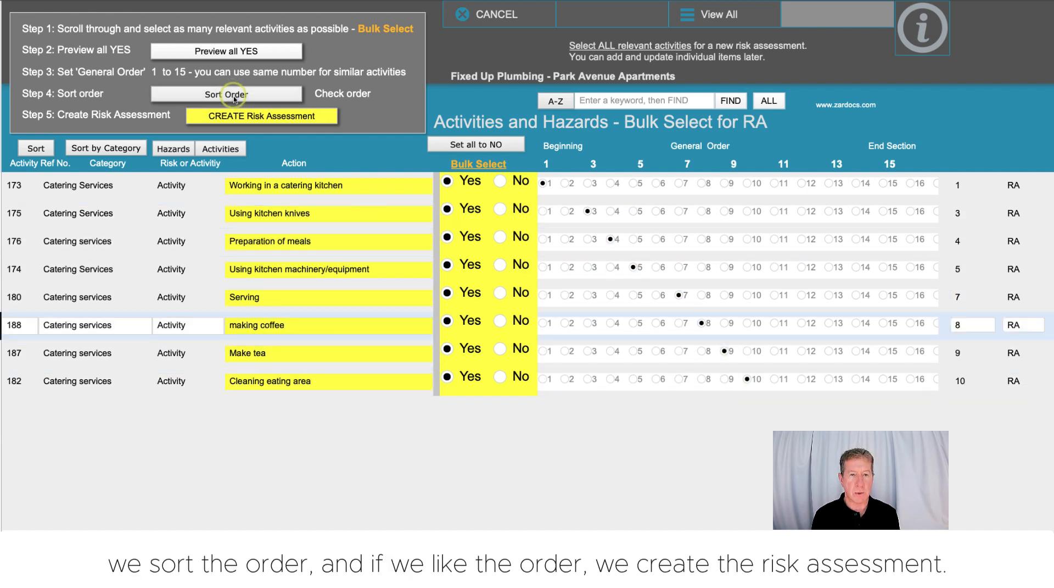
pyautogui.click(288, 117)
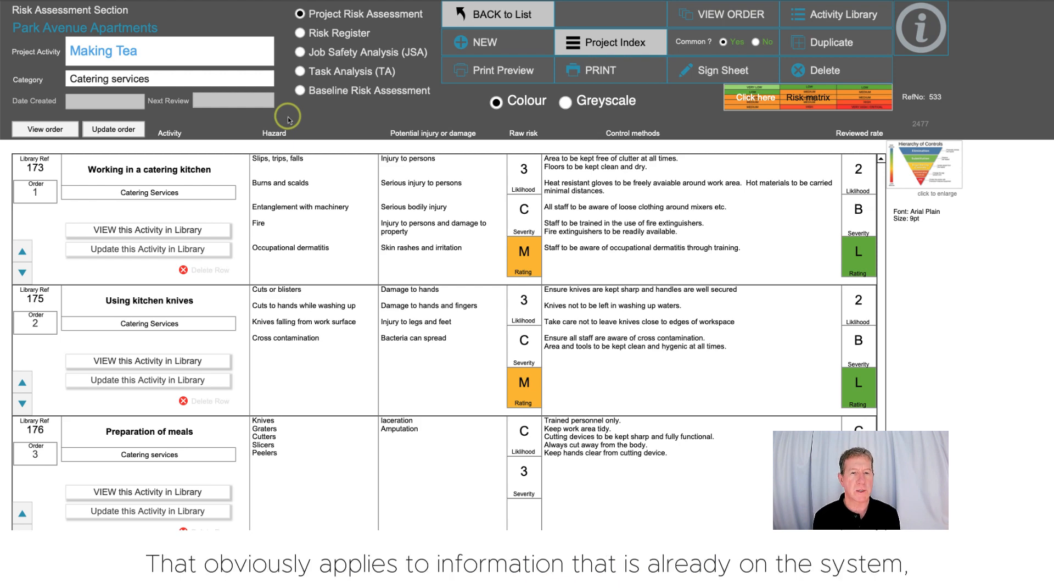
# Add a 'Sweeping floors' activity under Cleaning services and start its injury and control entries.
pyautogui.scroll(-15, 400, 337)
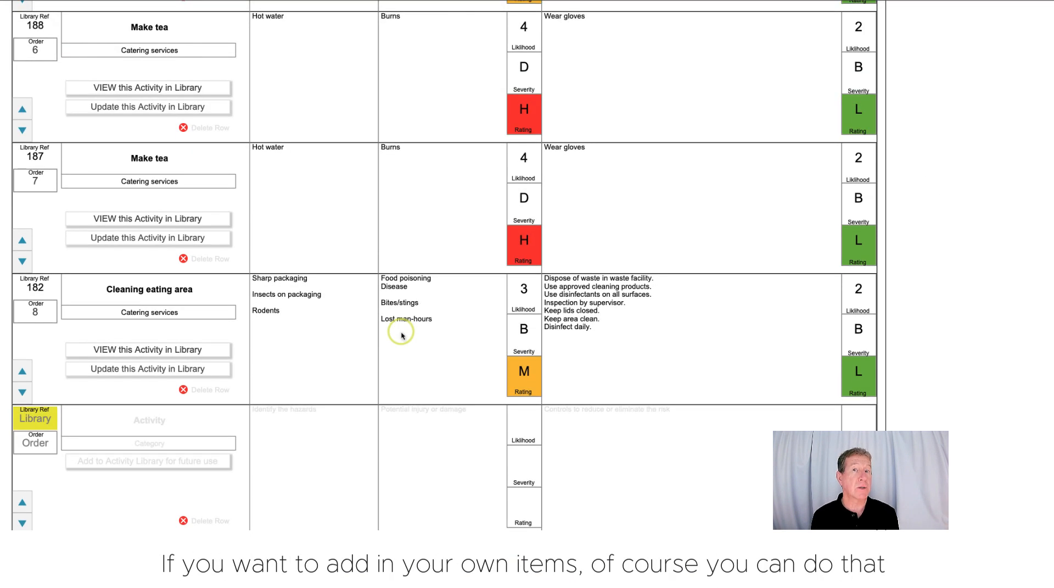
pyautogui.click(149, 420)
pyautogui.write('Sweeping floors')
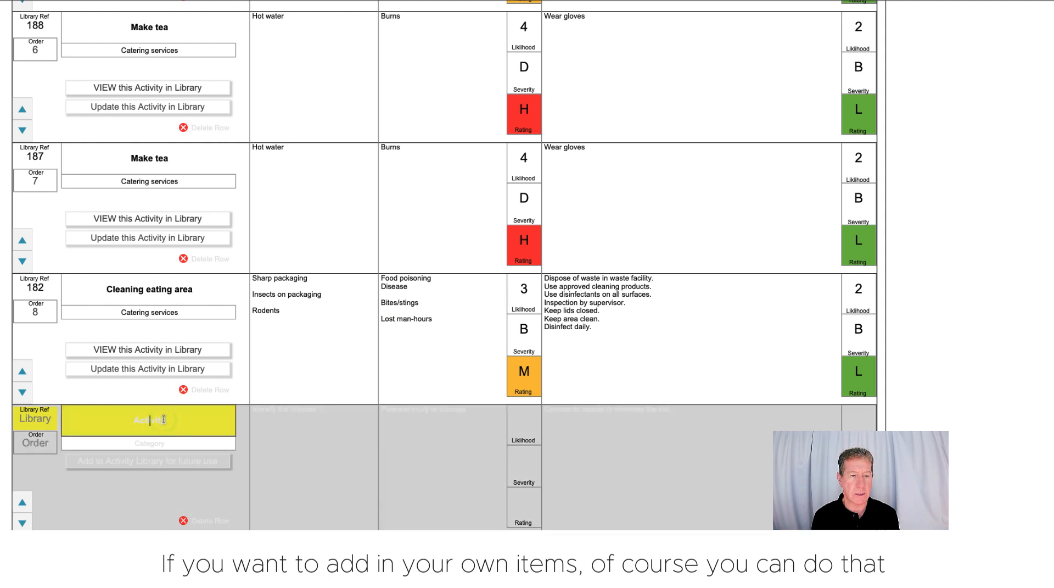
pyautogui.click(160, 448)
pyautogui.click(300, 455)
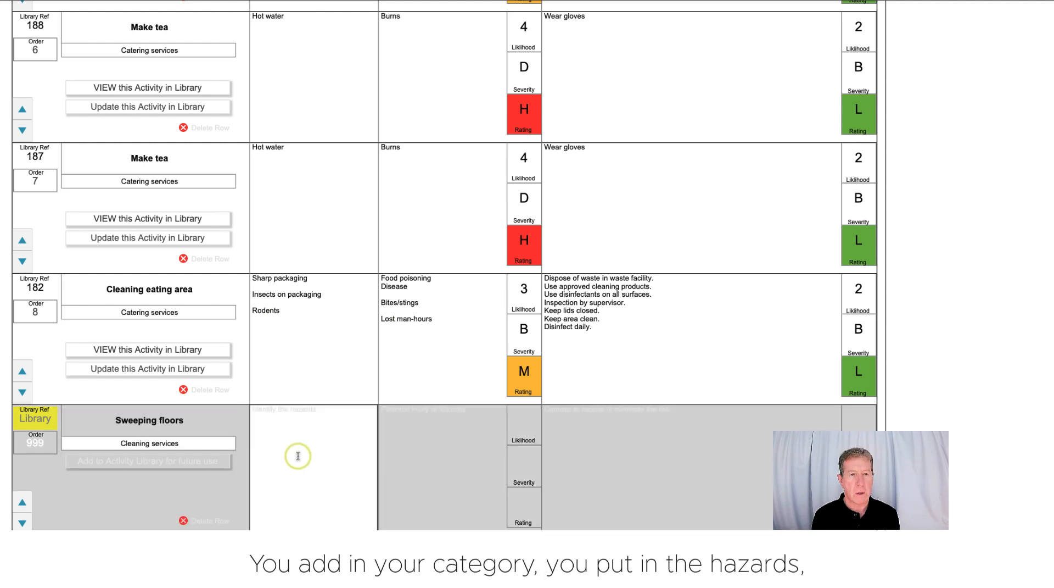
pyautogui.click(467, 450)
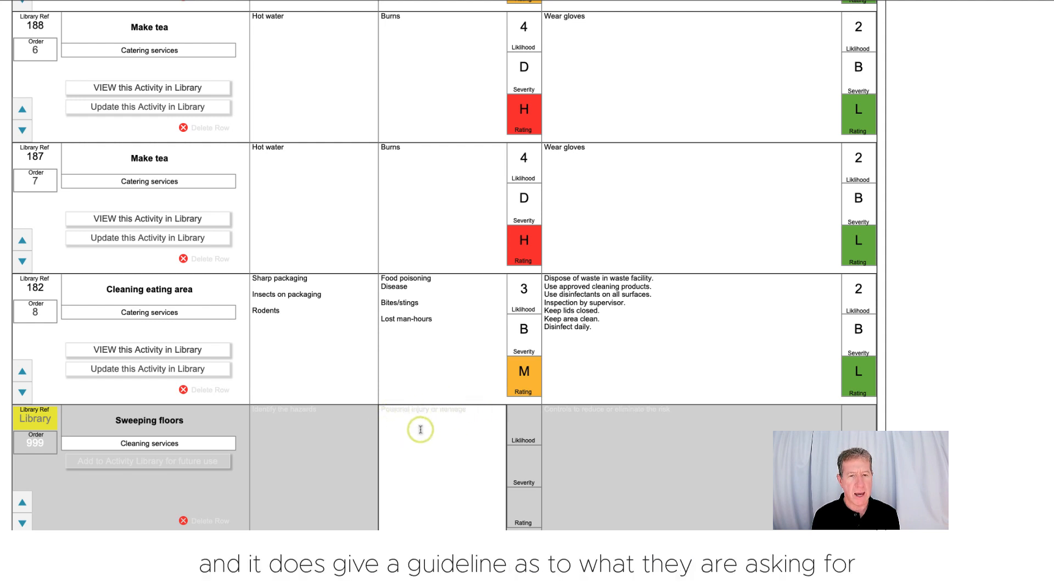
pyautogui.click(740, 446)
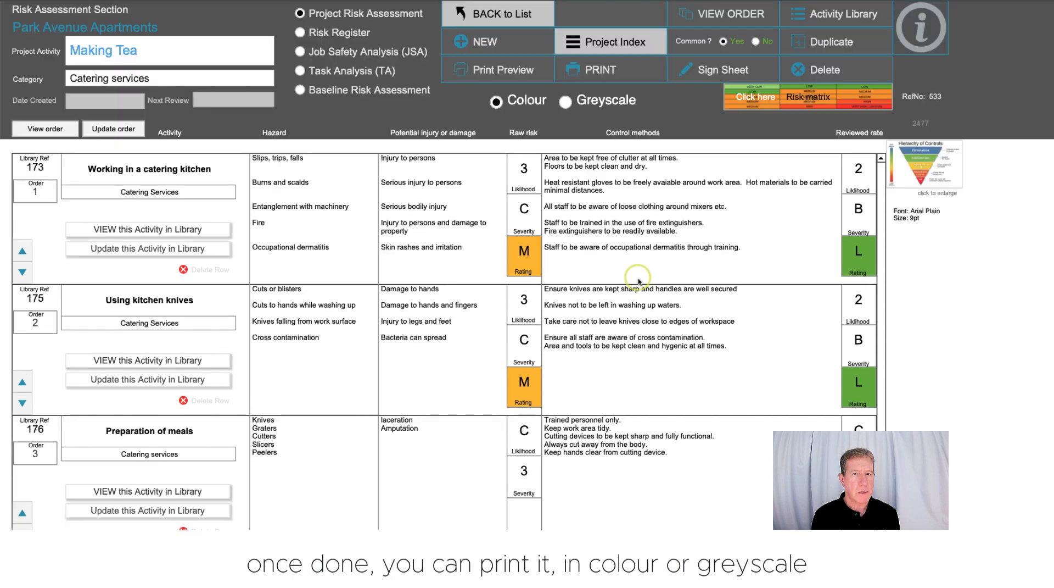
# Print the Making Tea assessment and sign sheet in colour, cancelling both print dialogs.
pyautogui.click(601, 71)
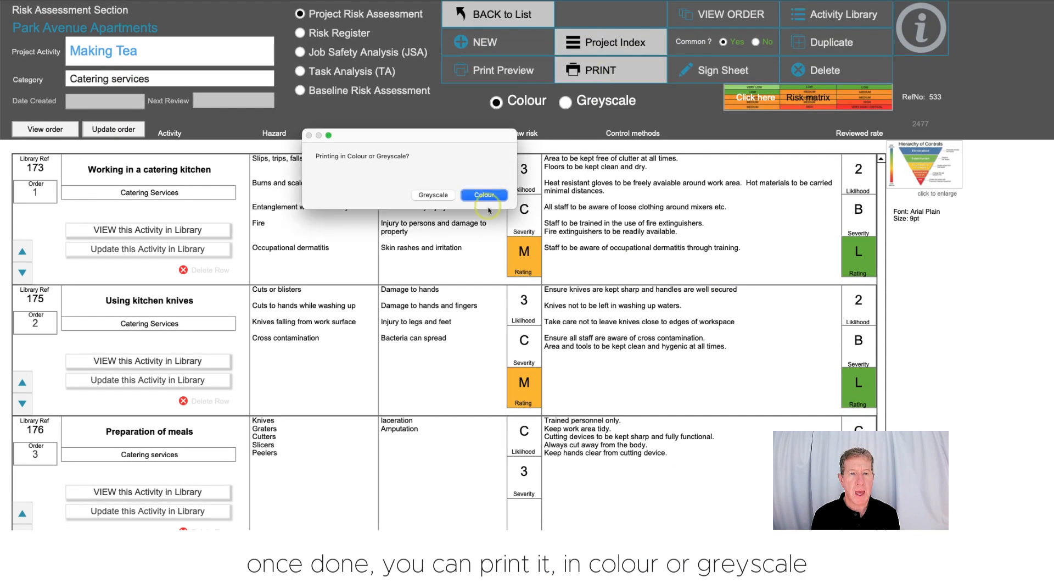
pyautogui.click(486, 197)
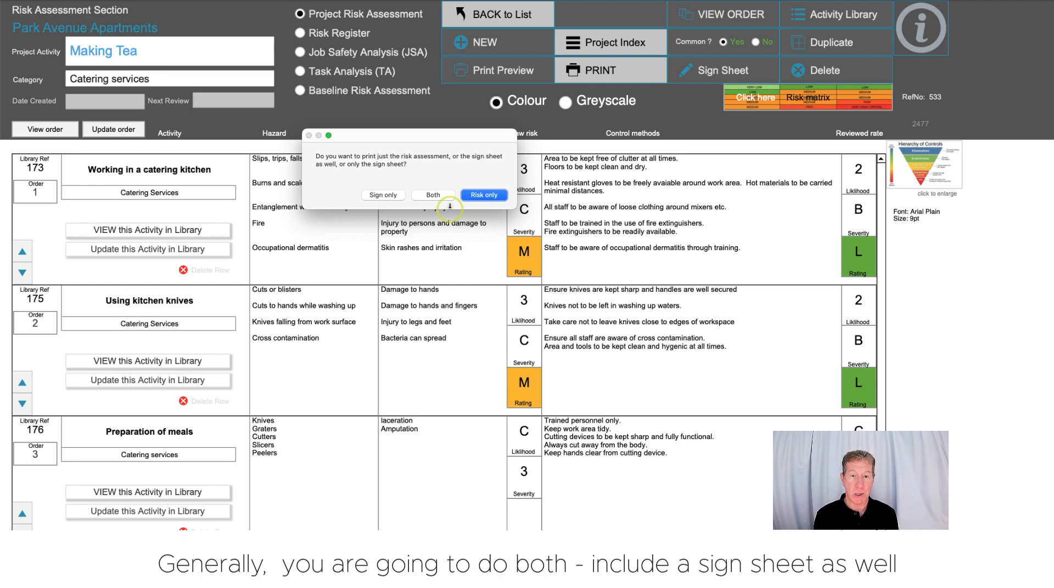
pyautogui.click(433, 195)
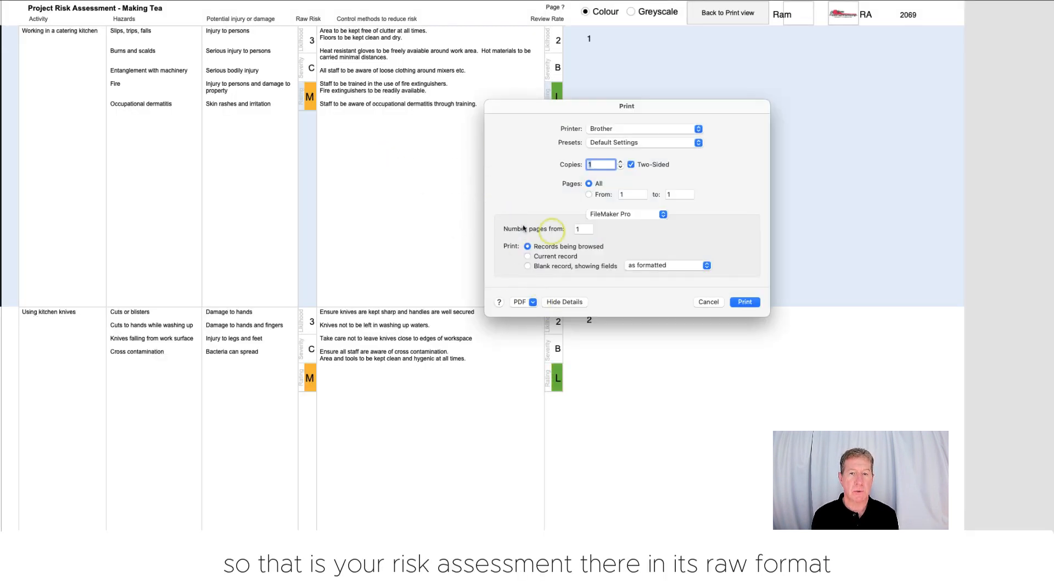
pyautogui.click(708, 302)
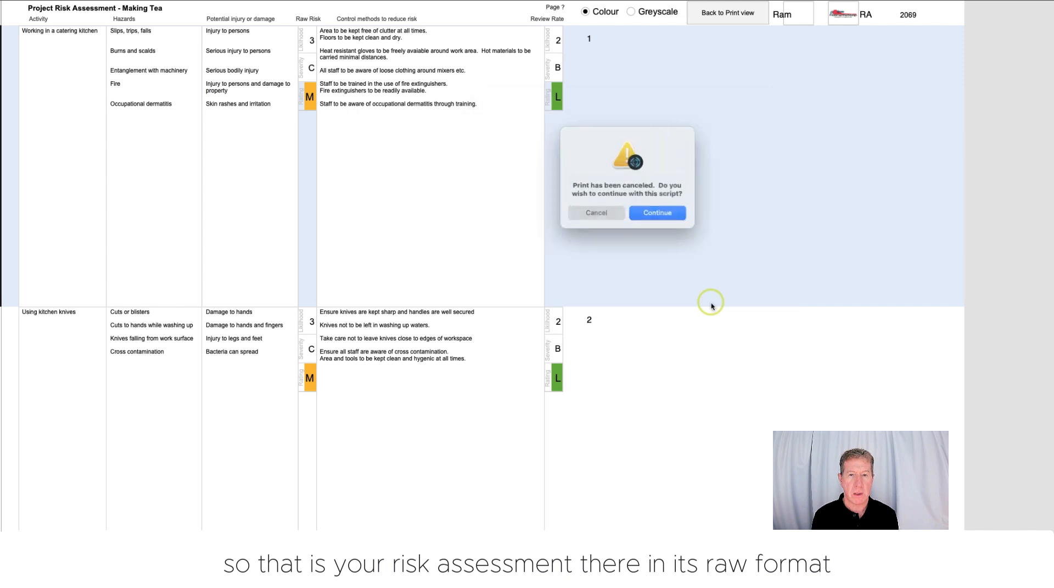
pyautogui.click(658, 209)
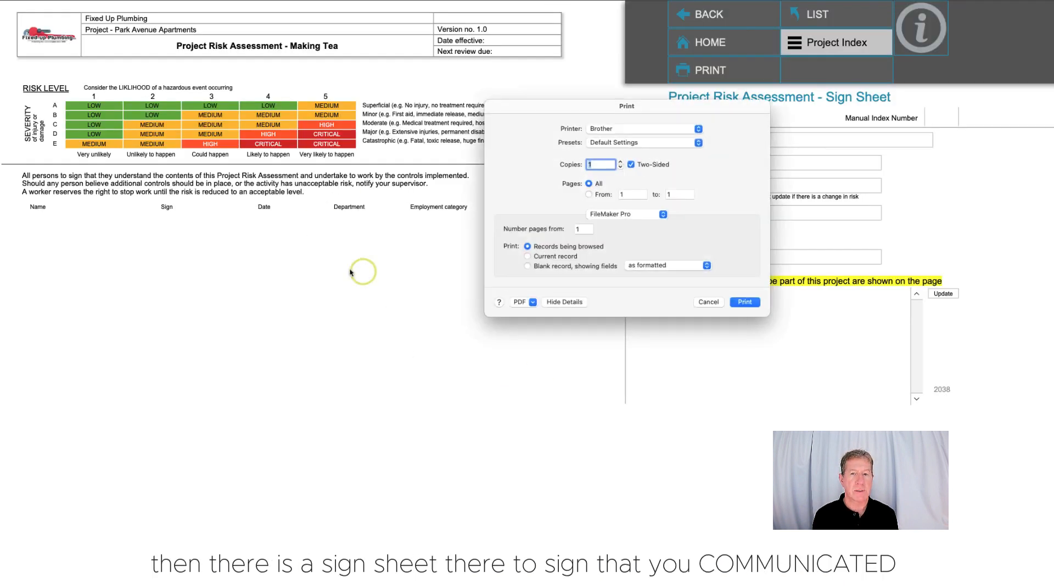
pyautogui.click(707, 302)
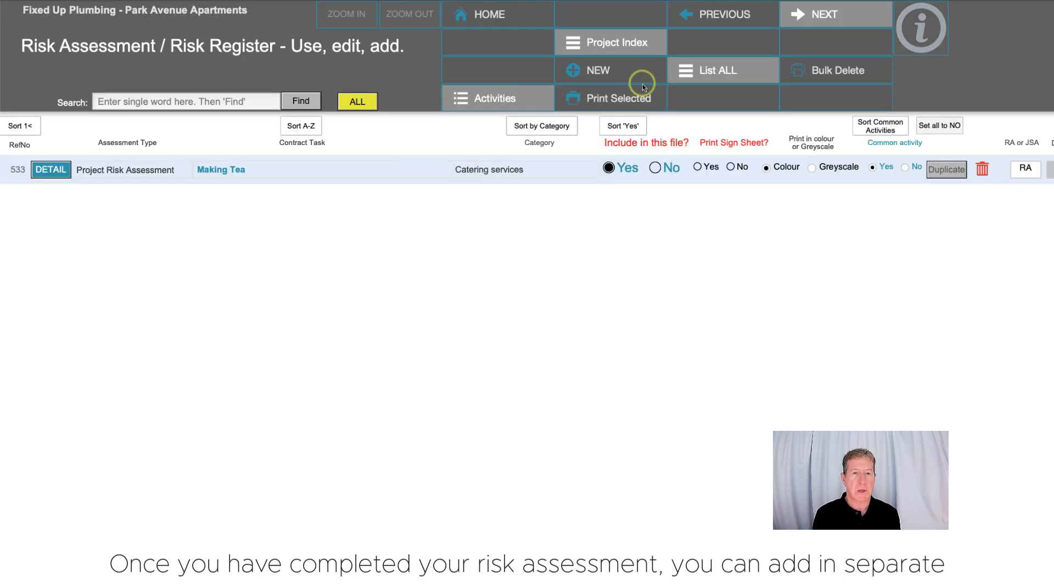
# List all risk assessments, include Placing Deck Panels in this file, and advance to item 29.
pyautogui.click(724, 72)
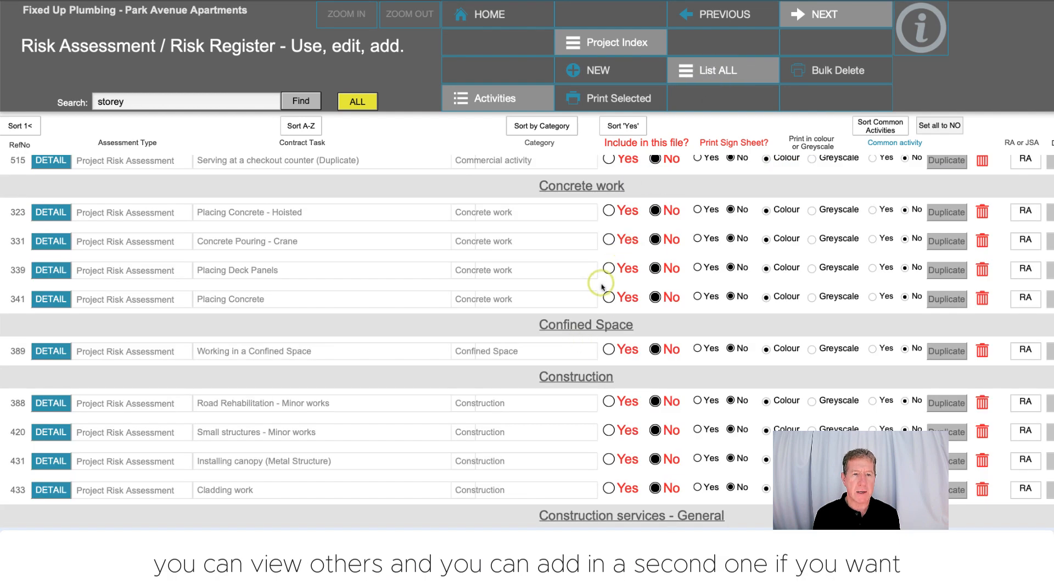
pyautogui.click(609, 268)
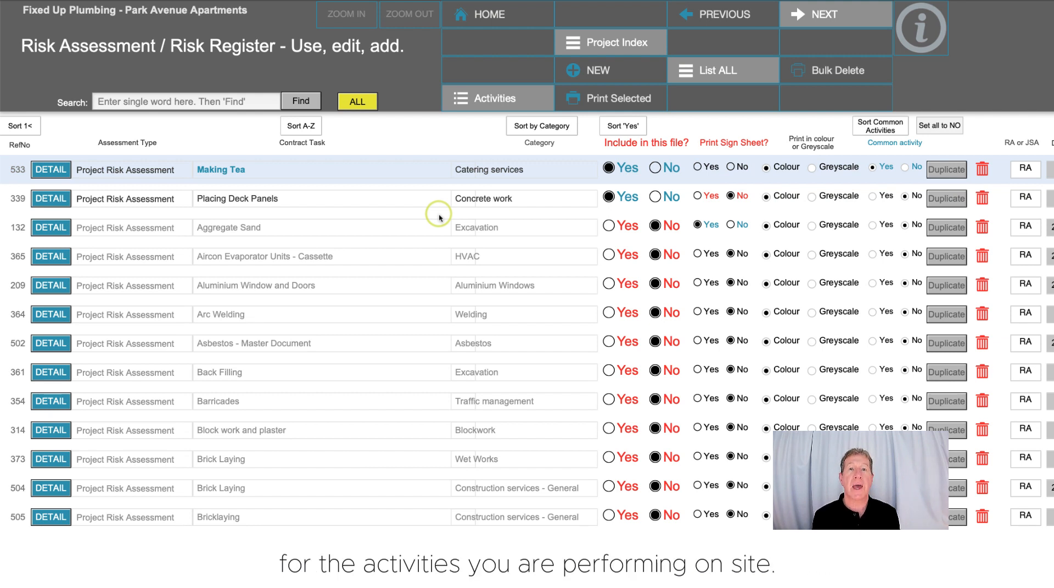
pyautogui.click(839, 12)
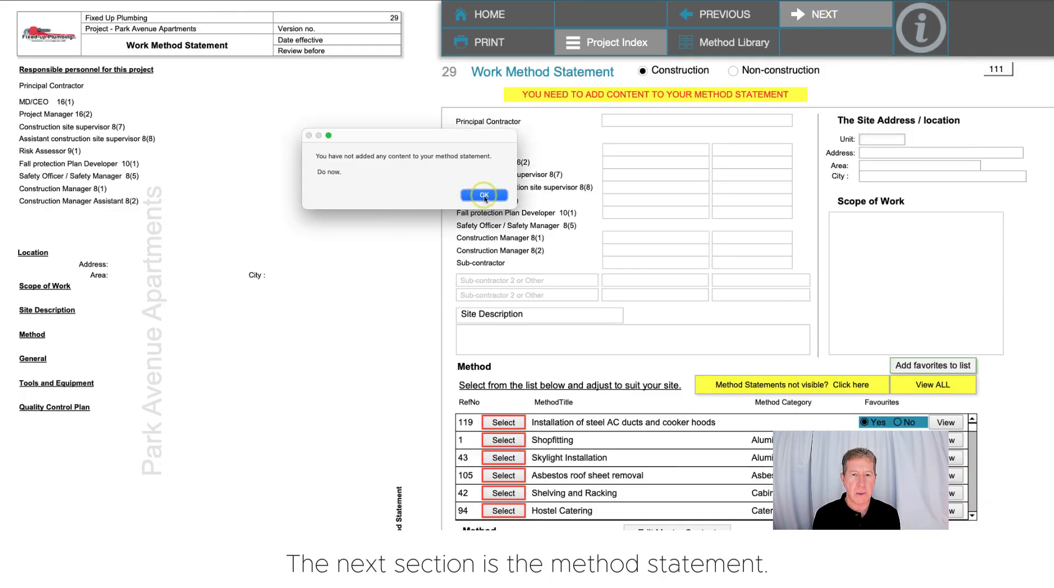
# Dismiss the no-content warning, then read and close the method-statement guidance notes.
pyautogui.click(481, 194)
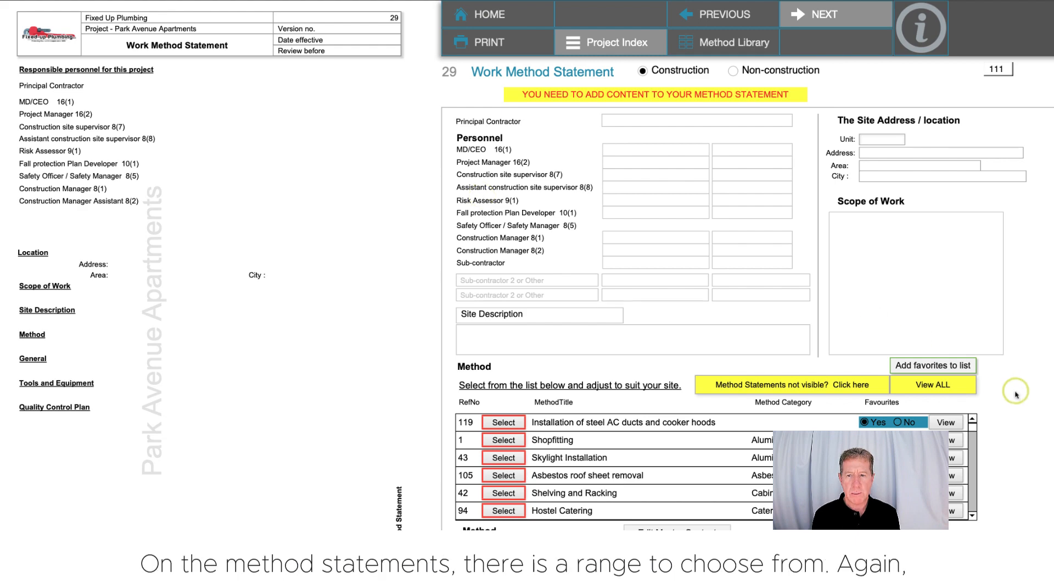
pyautogui.scroll(-10, 671, 439)
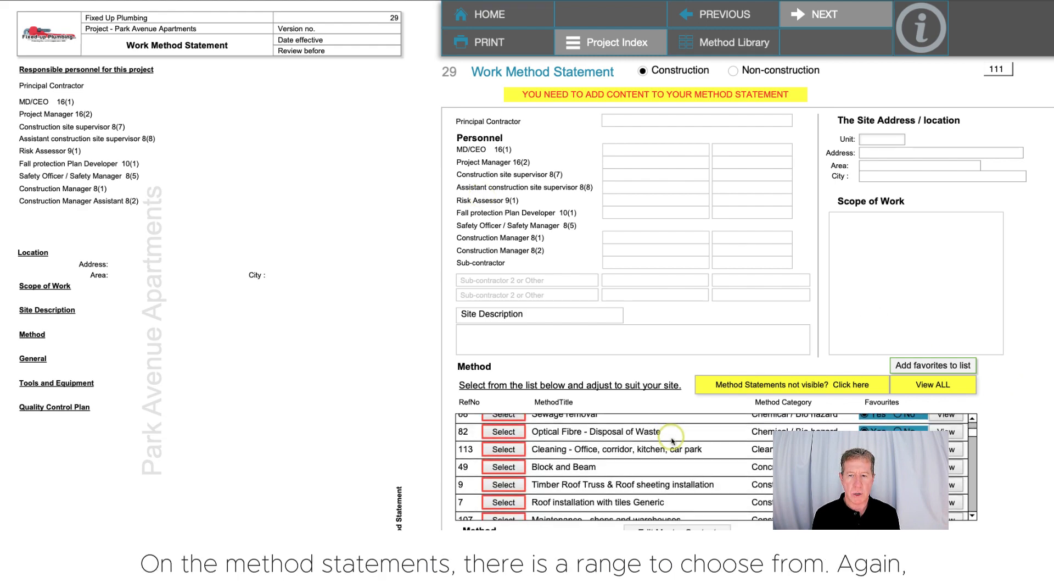
pyautogui.scroll(10, 671, 440)
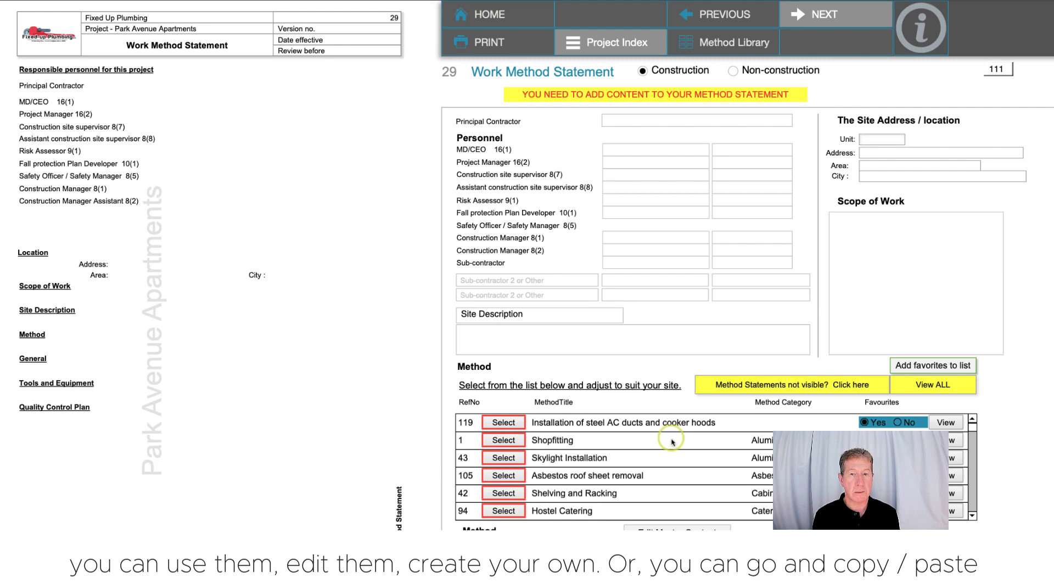
pyautogui.scroll(-2, 672, 443)
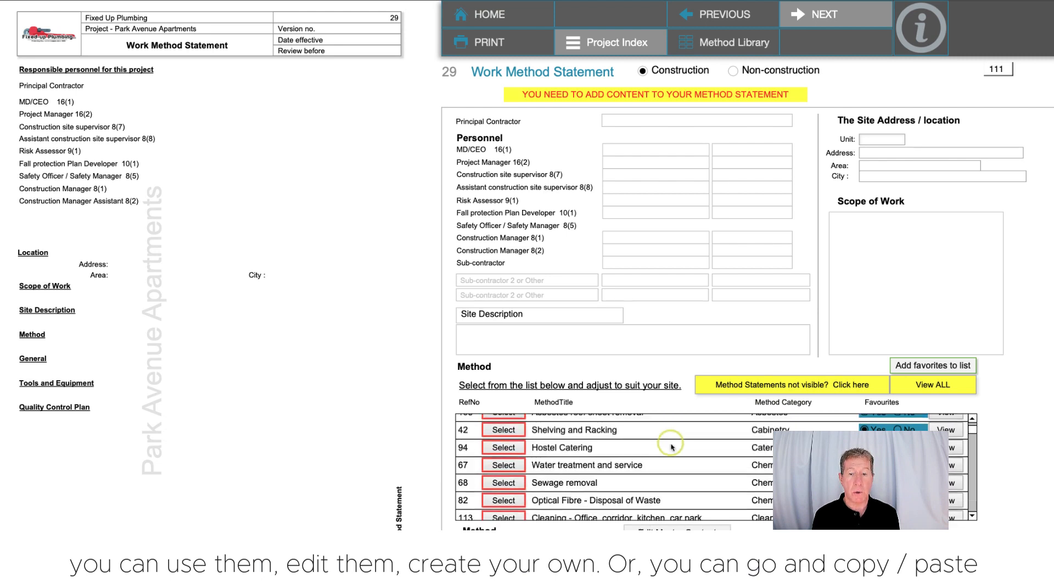
pyautogui.scroll(-2, 672, 446)
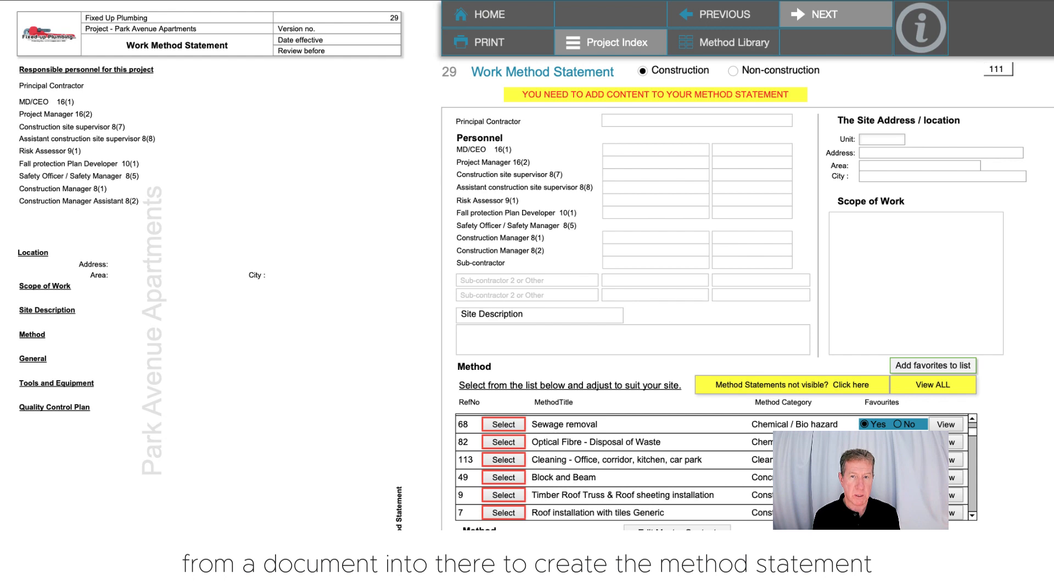
pyautogui.click(923, 27)
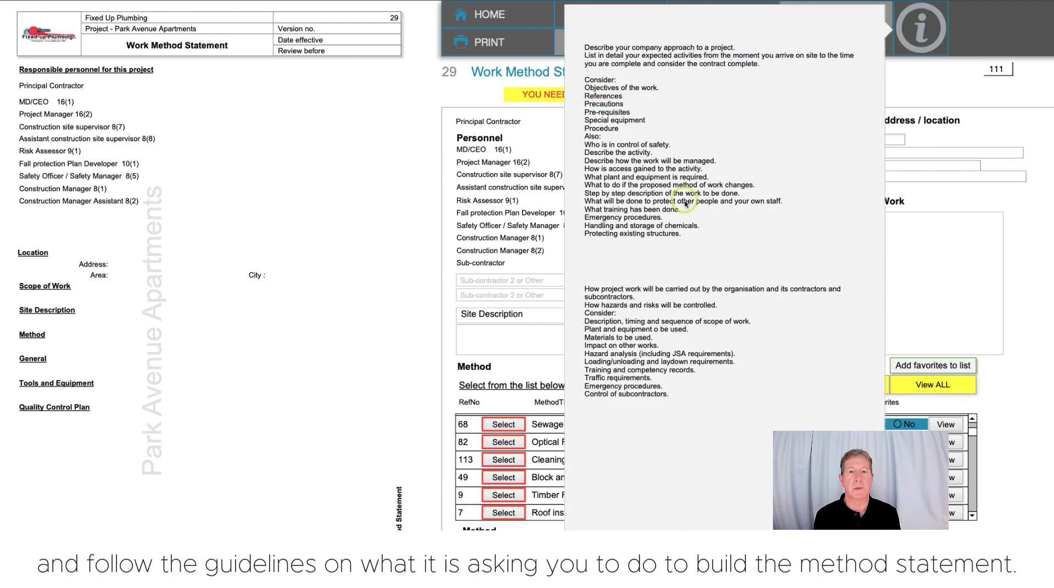
pyautogui.click(462, 95)
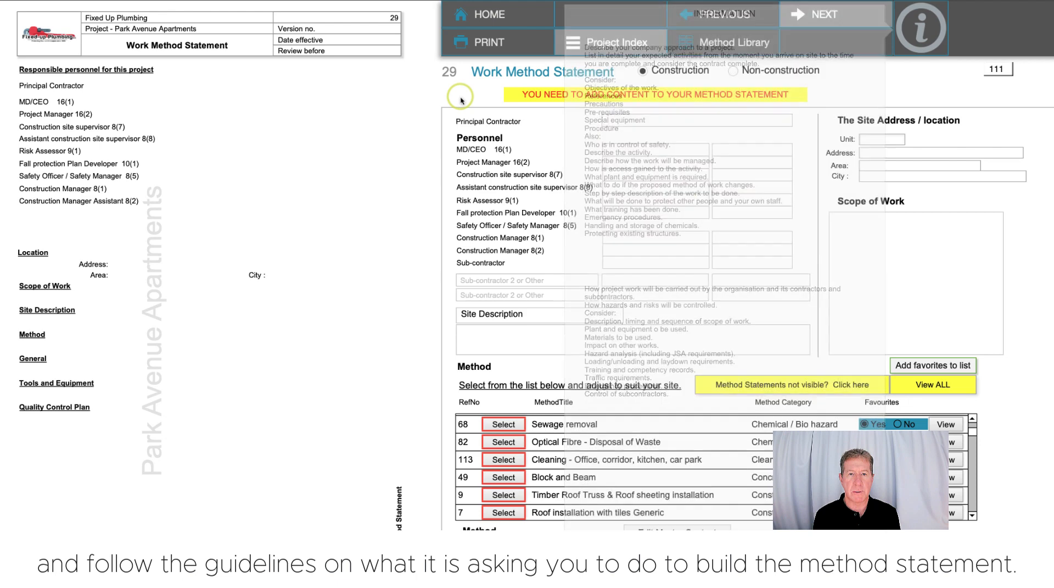
pyautogui.click(732, 49)
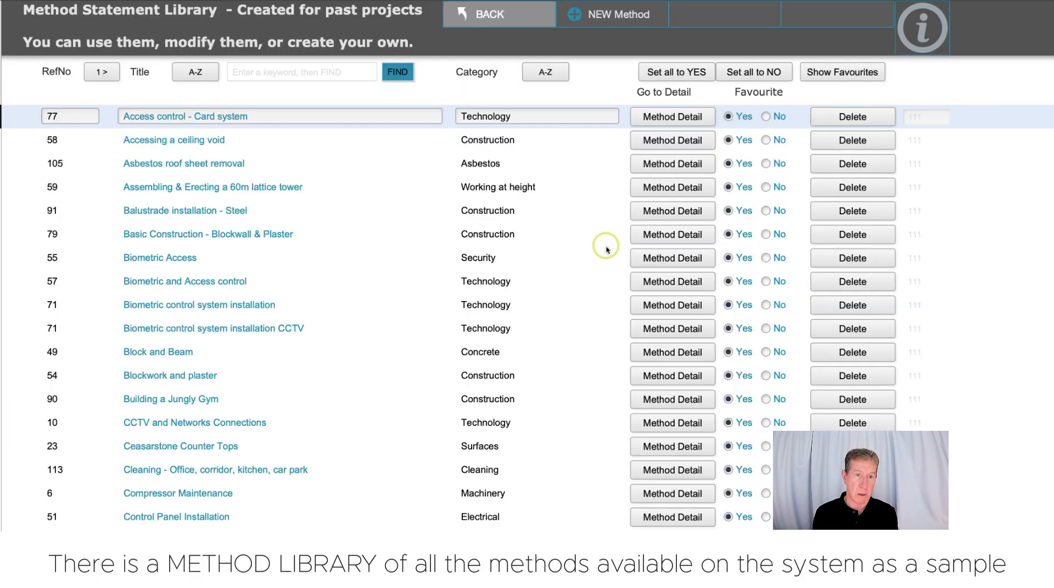
pyautogui.click(667, 116)
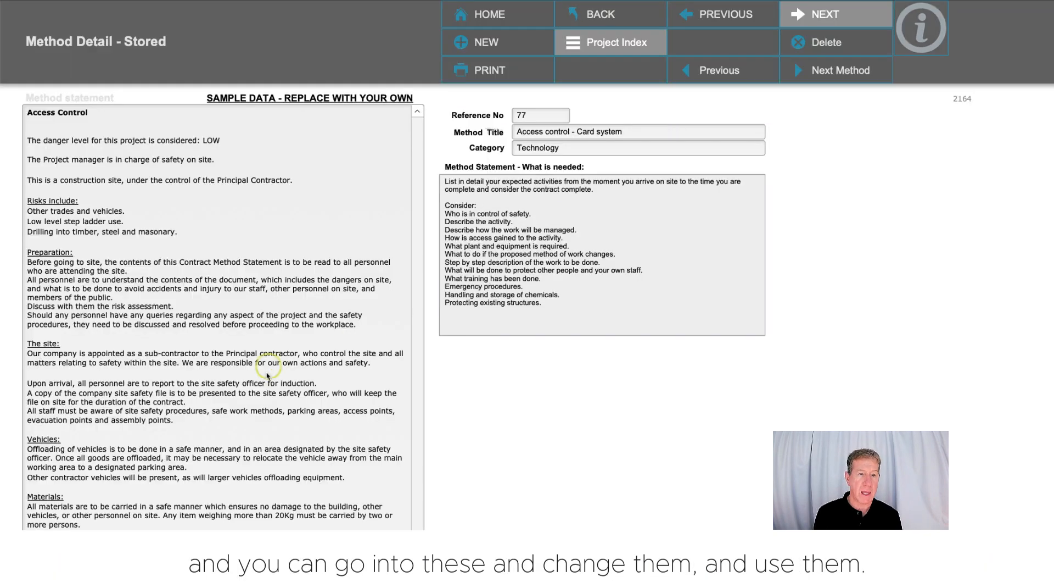
pyautogui.scroll(-5, 267, 376)
pyautogui.scroll(5, 267, 375)
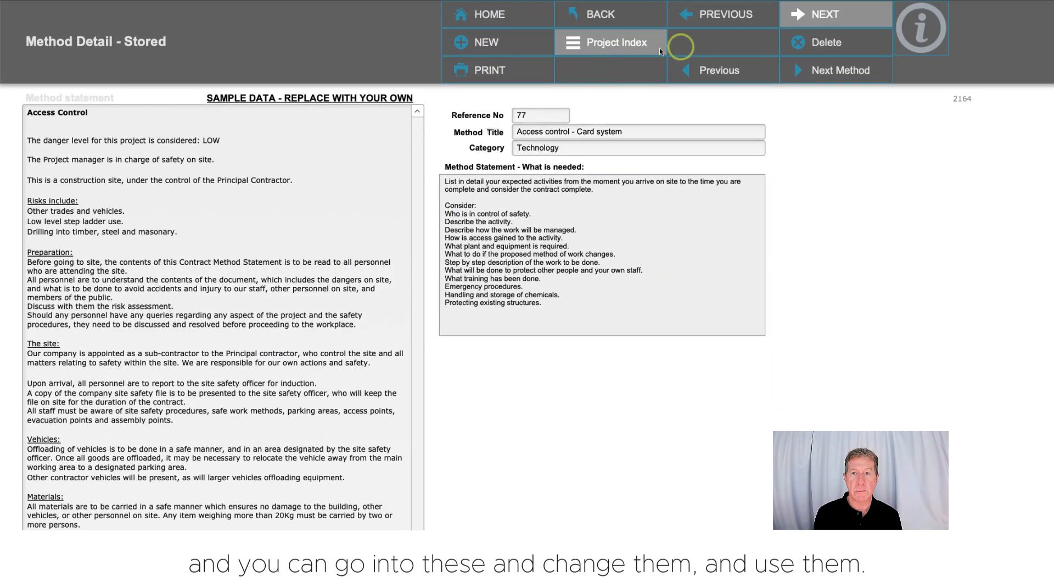
pyautogui.click(642, 47)
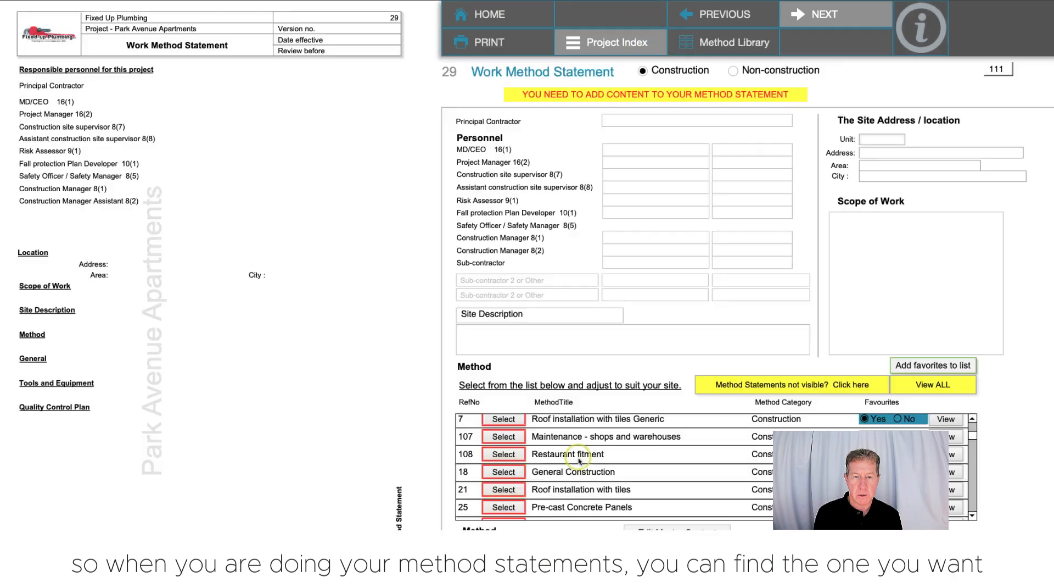
# Load the Stormwater Drainage and Plumbing Installation method from row 44, then try the Non-construction format.
pyautogui.scroll(-5, 580, 461)
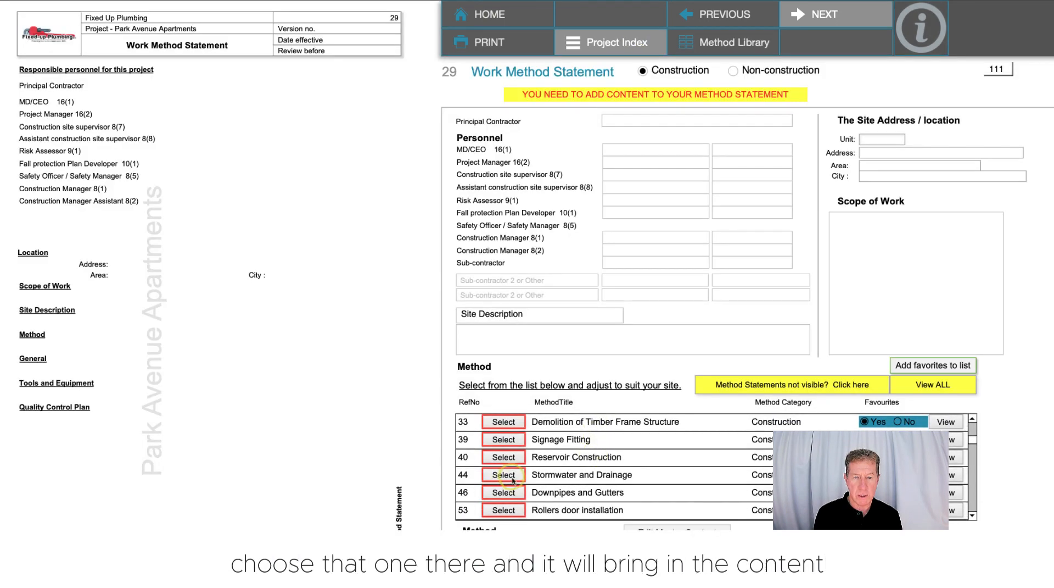
pyautogui.click(504, 475)
pyautogui.scroll(-3, 239, 388)
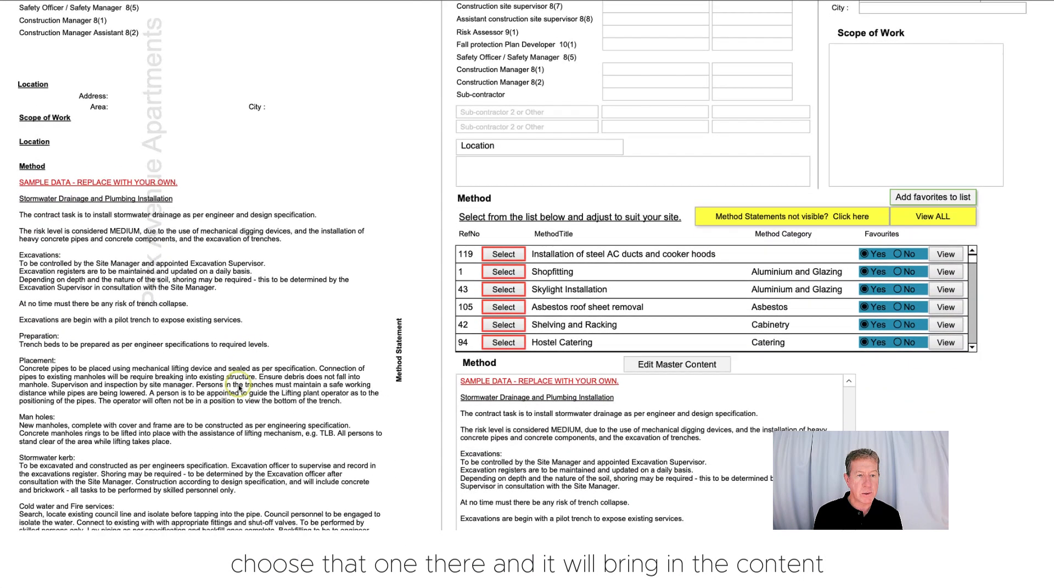
pyautogui.scroll(-3, 240, 388)
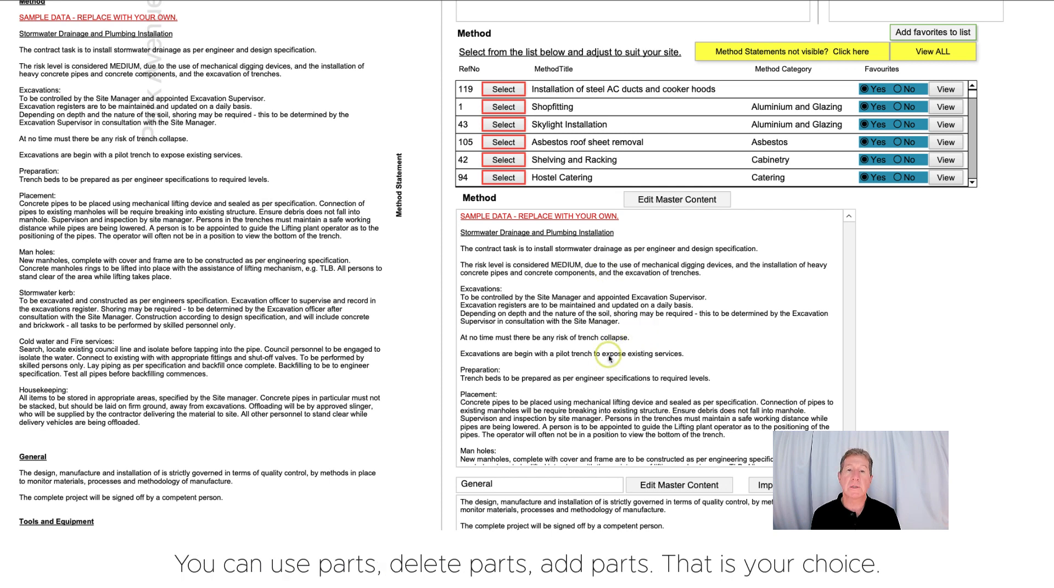
pyautogui.scroll(6, 631, 356)
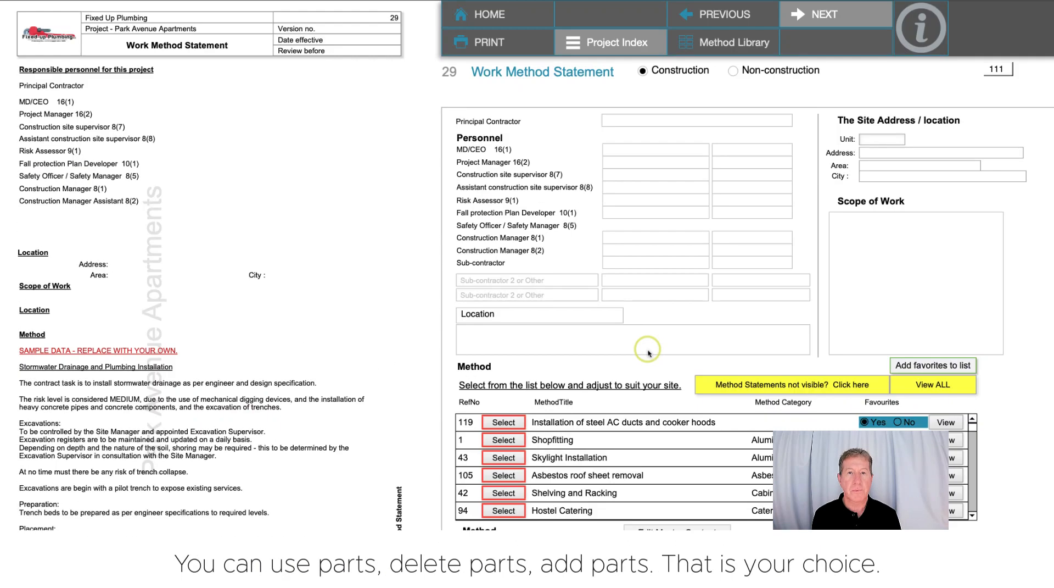
pyautogui.click(733, 70)
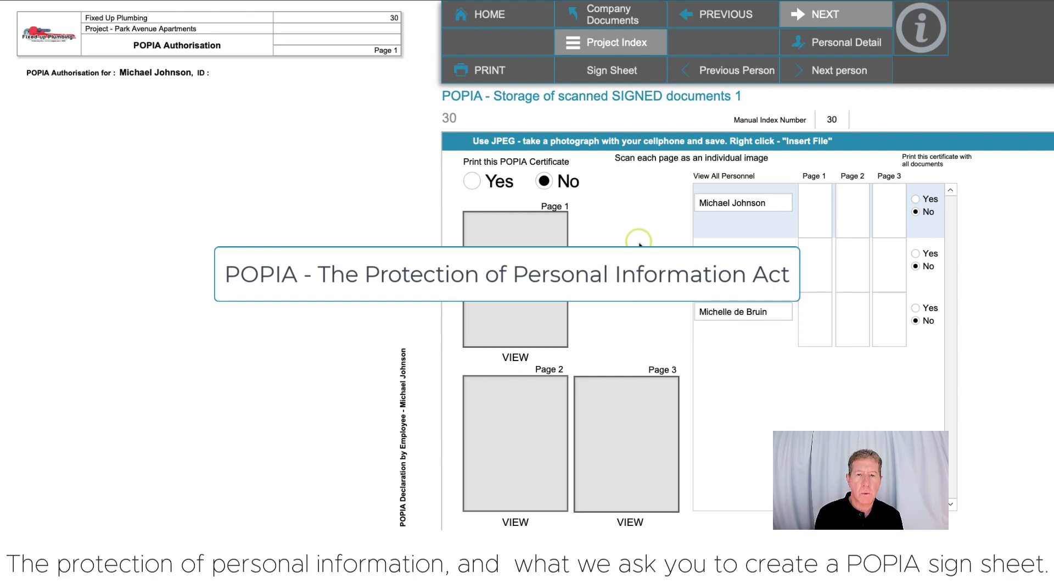
# Mark all three employees YES for POPIA authorisation, print them, and insert the signed certificate as page 1.
pyautogui.click(613, 70)
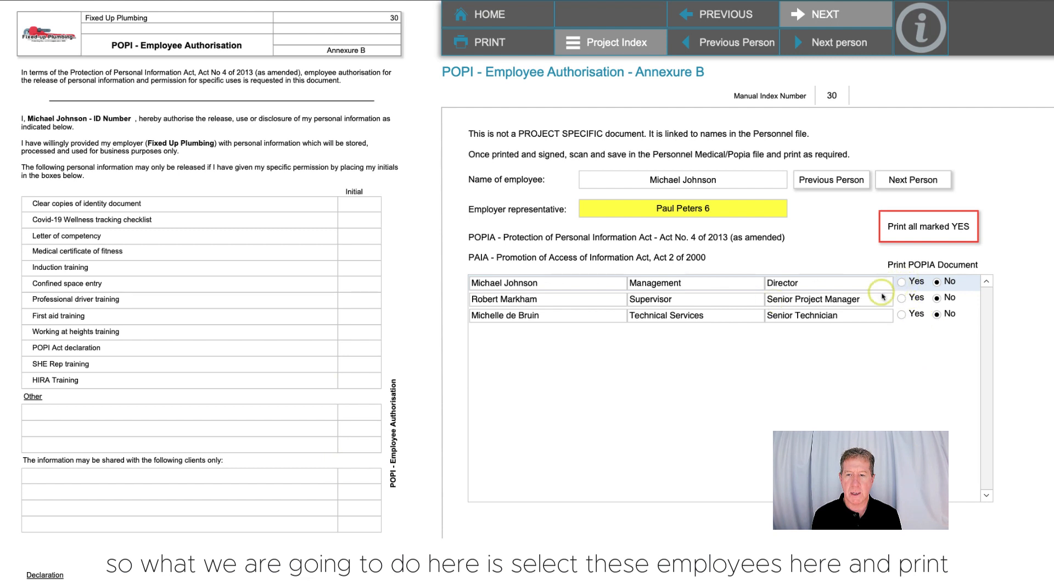
pyautogui.click(901, 282)
pyautogui.click(905, 298)
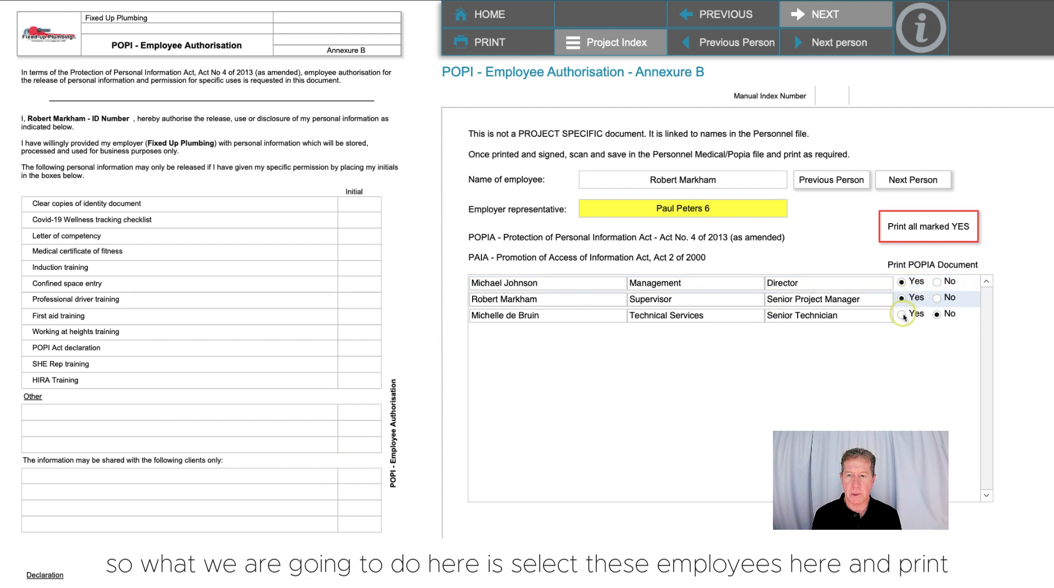
pyautogui.click(902, 314)
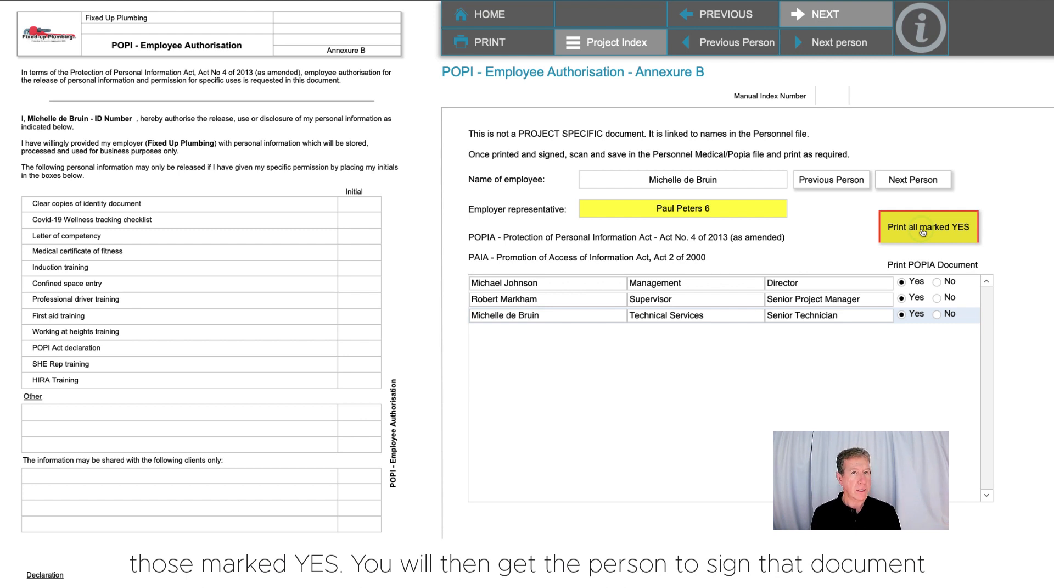
pyautogui.click(293, 275)
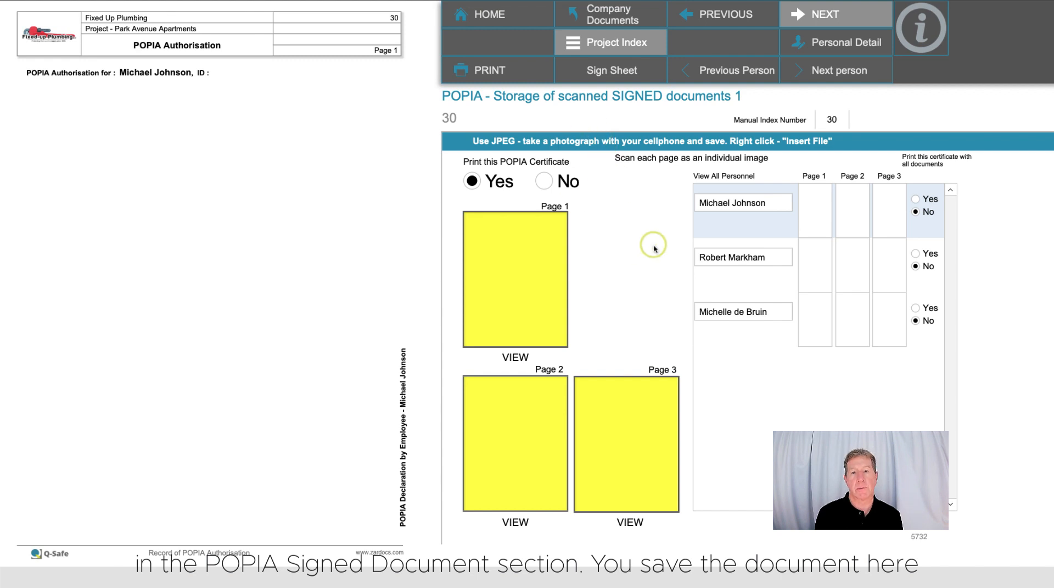
pyautogui.rightClick(522, 257)
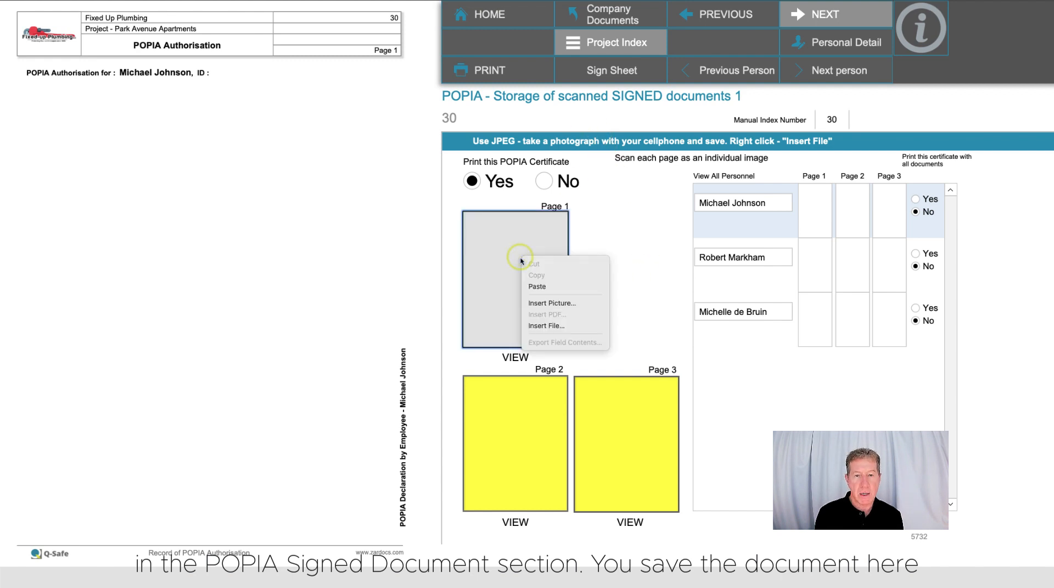
pyautogui.click(545, 303)
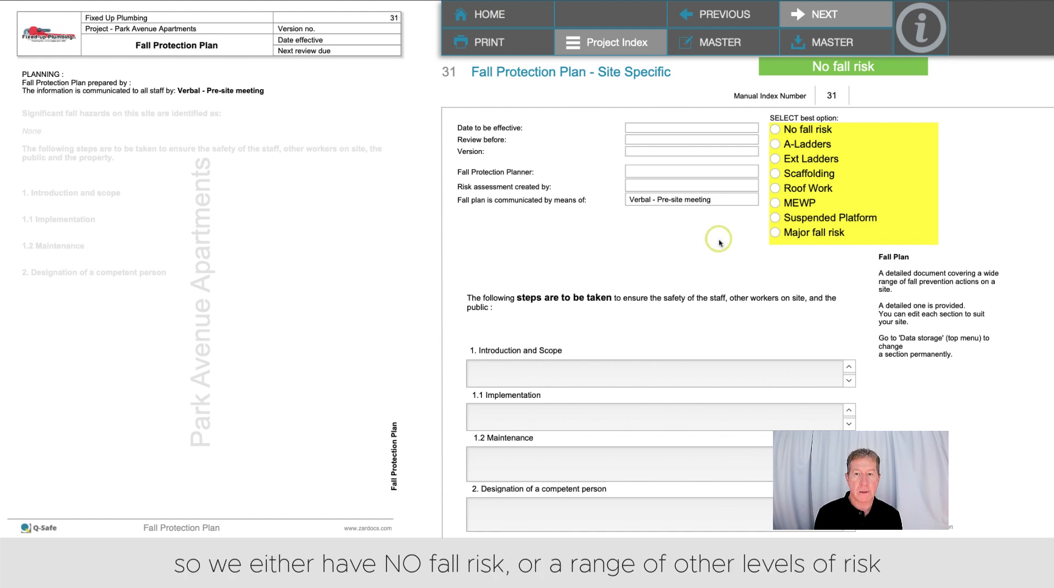
# Change the Fall Protection Plan from No fall risk to A-Frame ladders, review it, then select Ext Ladders.
pyautogui.click(775, 131)
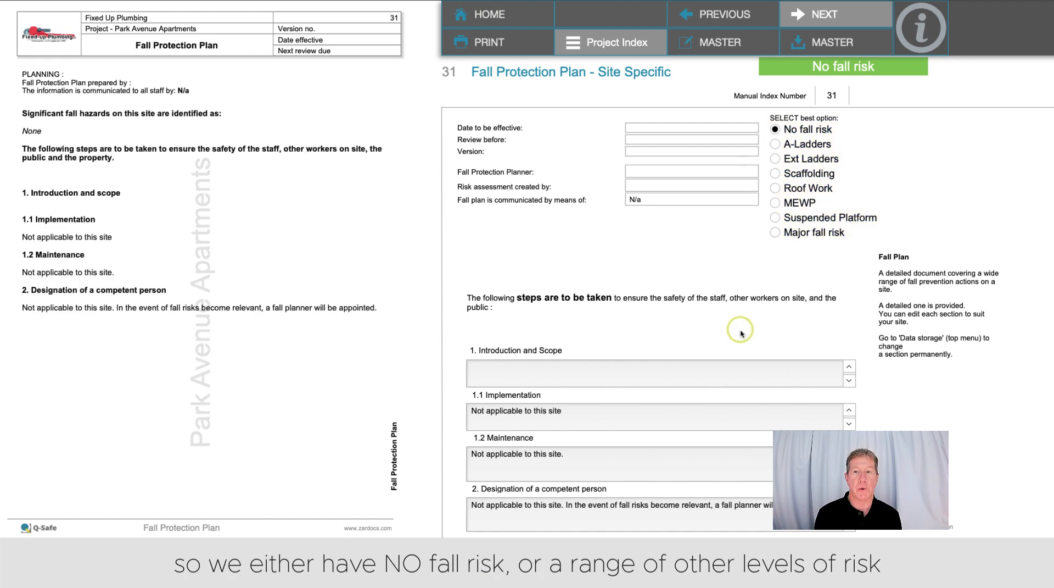
pyautogui.click(776, 145)
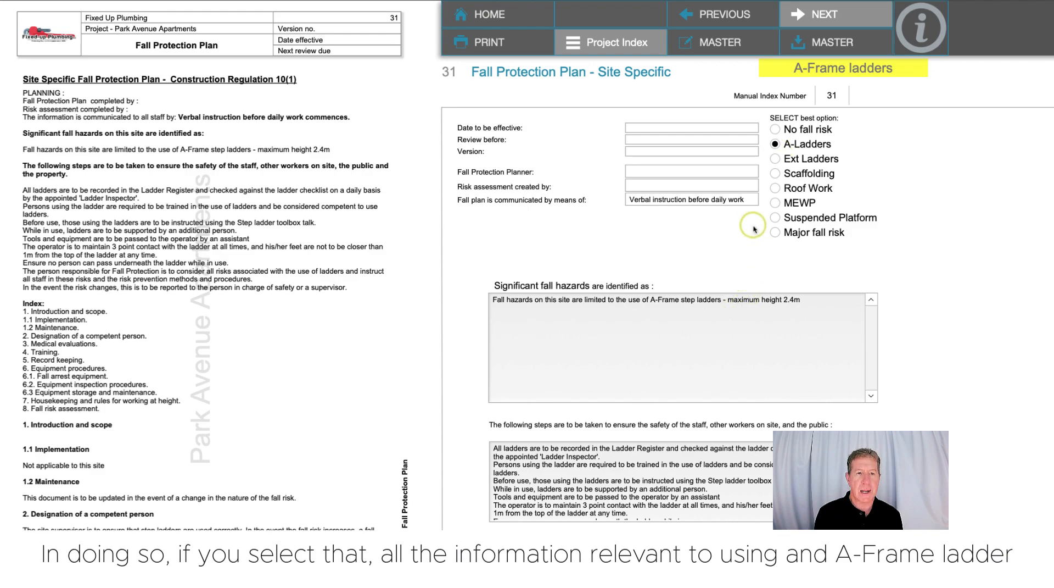
pyautogui.scroll(-15, 687, 400)
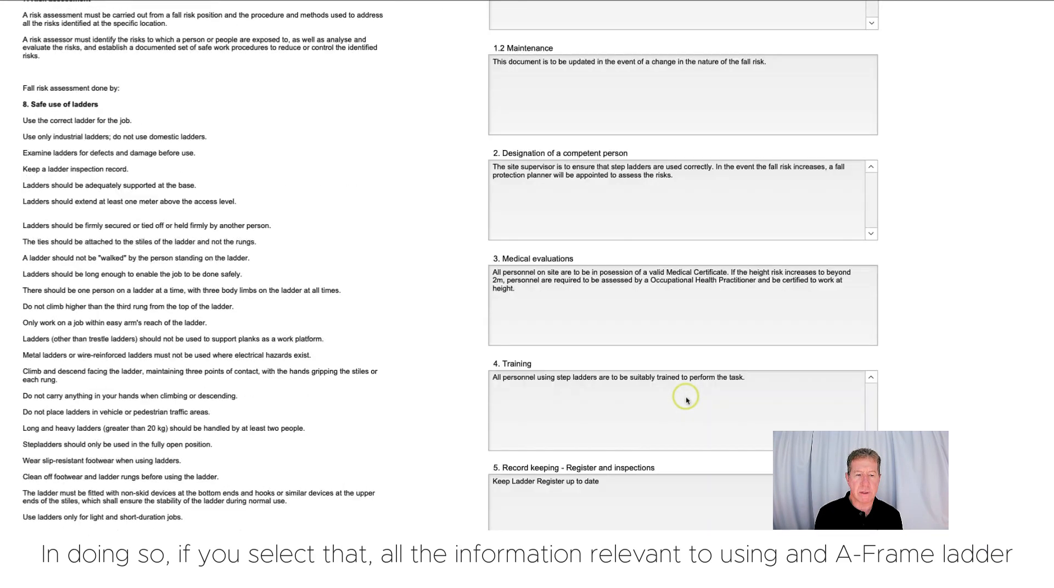
pyautogui.scroll(-3, 687, 400)
pyautogui.scroll(-5, 619, 328)
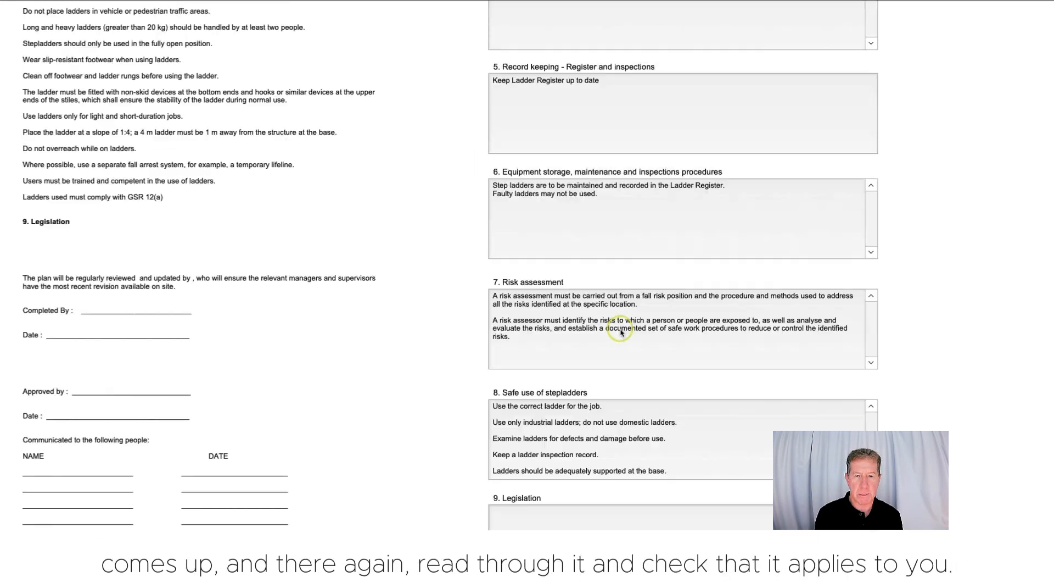
pyautogui.scroll(20, 621, 330)
pyautogui.scroll(-4, 659, 338)
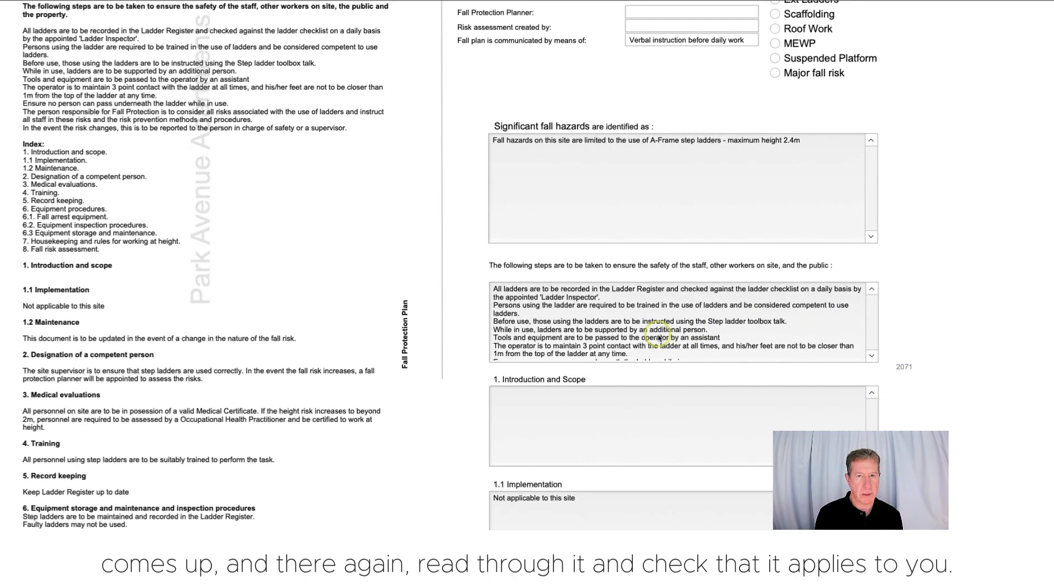
pyautogui.scroll(4, 665, 339)
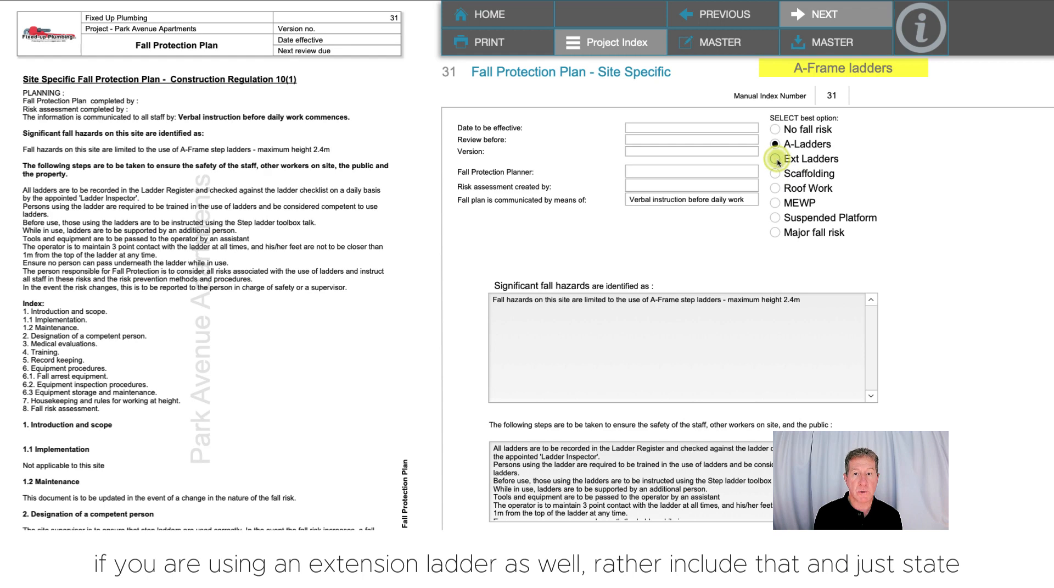
pyautogui.click(775, 159)
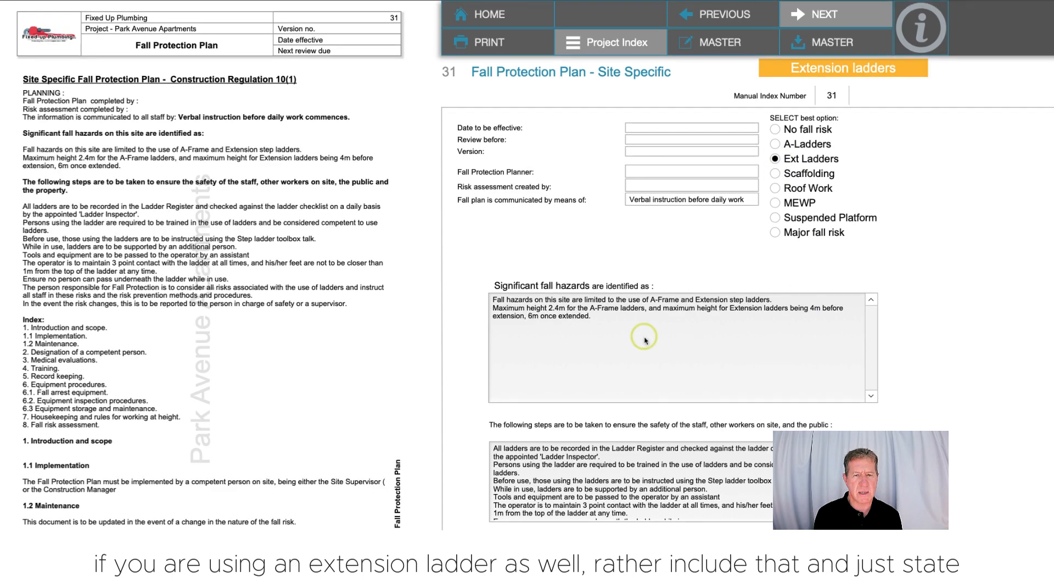
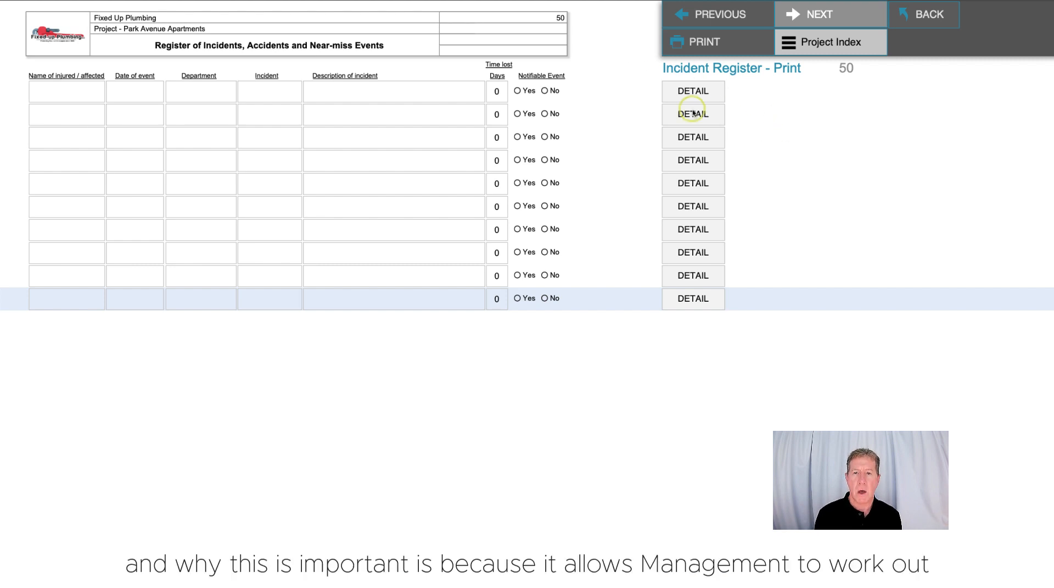
# Open the first register row's detail report and scroll through the near-miss, incident and accident form.
pyautogui.click(693, 90)
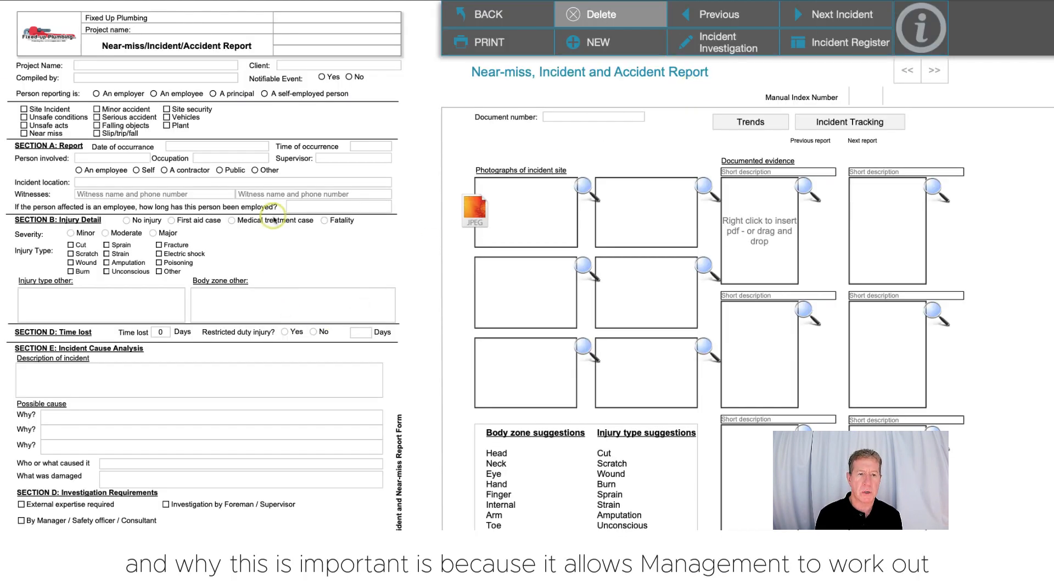
pyautogui.scroll(-8, 273, 223)
pyautogui.scroll(-3, 273, 221)
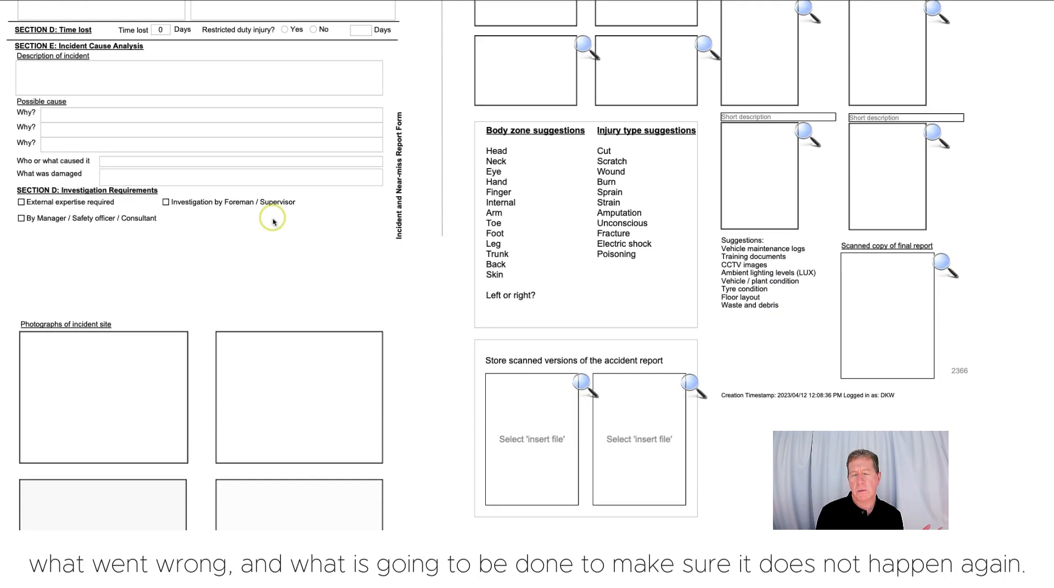
pyautogui.scroll(11, 273, 221)
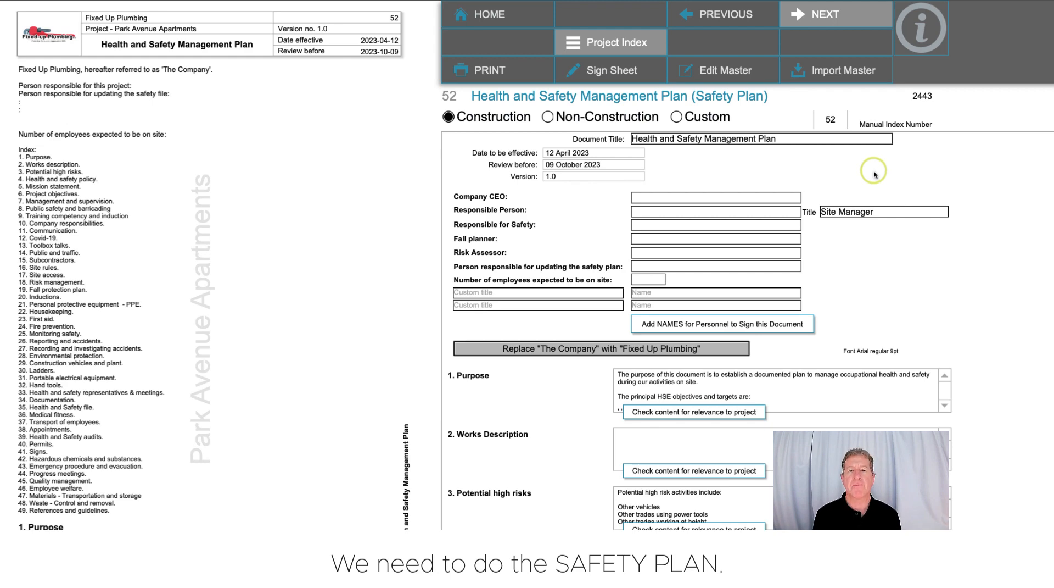
# Tag section 19 Fall protection plan as 'No fall risk' and review the replaced plan text.
pyautogui.scroll(-2, 44, 165)
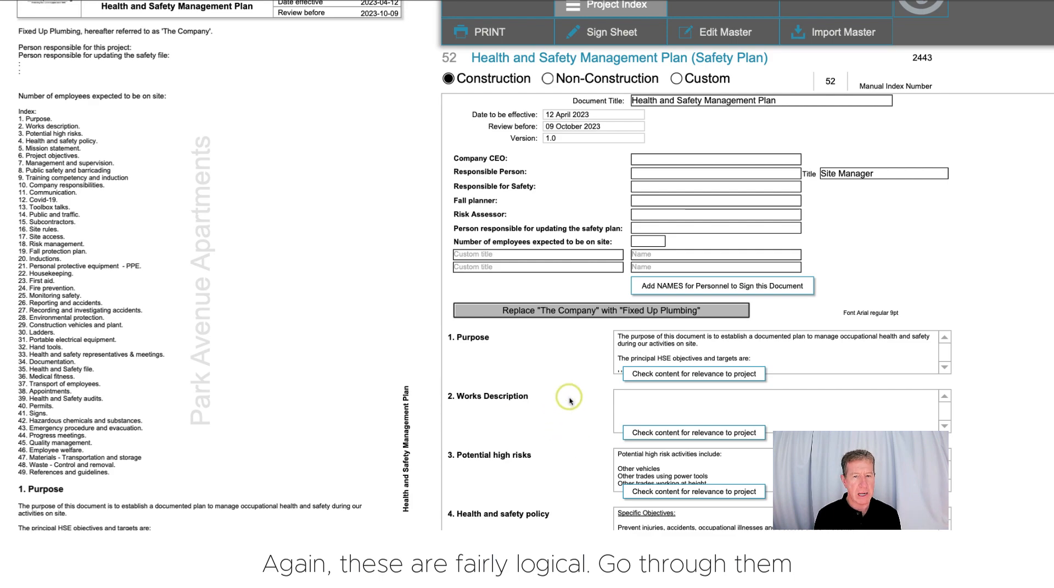
pyautogui.scroll(-5, 569, 401)
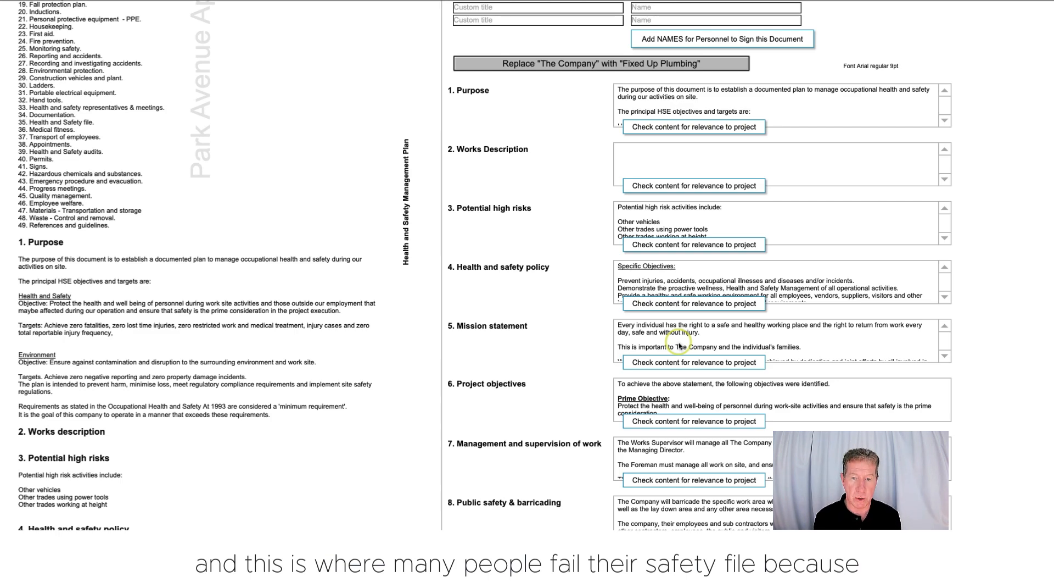
pyautogui.scroll(-8, 680, 346)
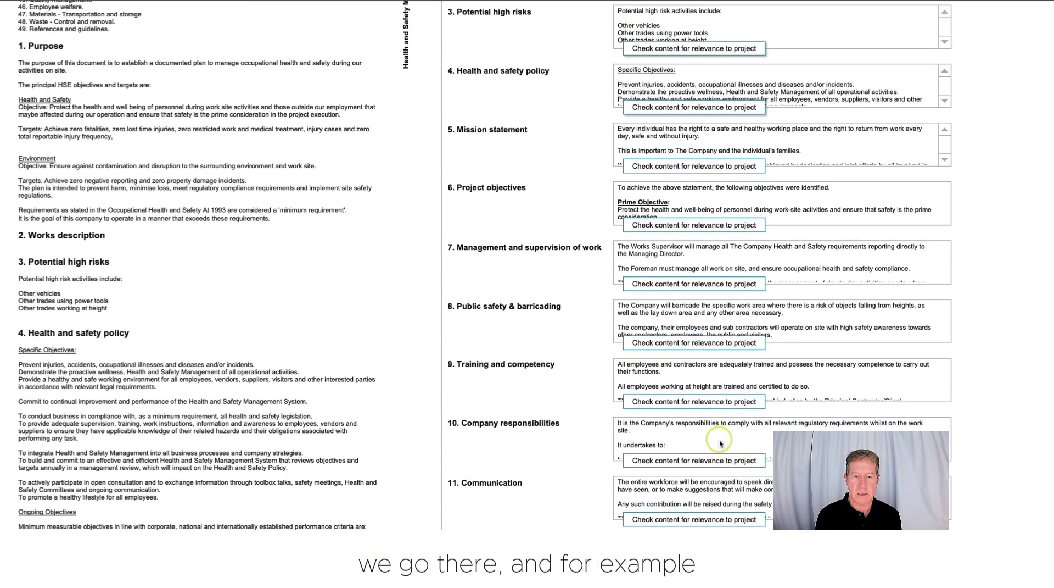
pyautogui.scroll(-6, 711, 434)
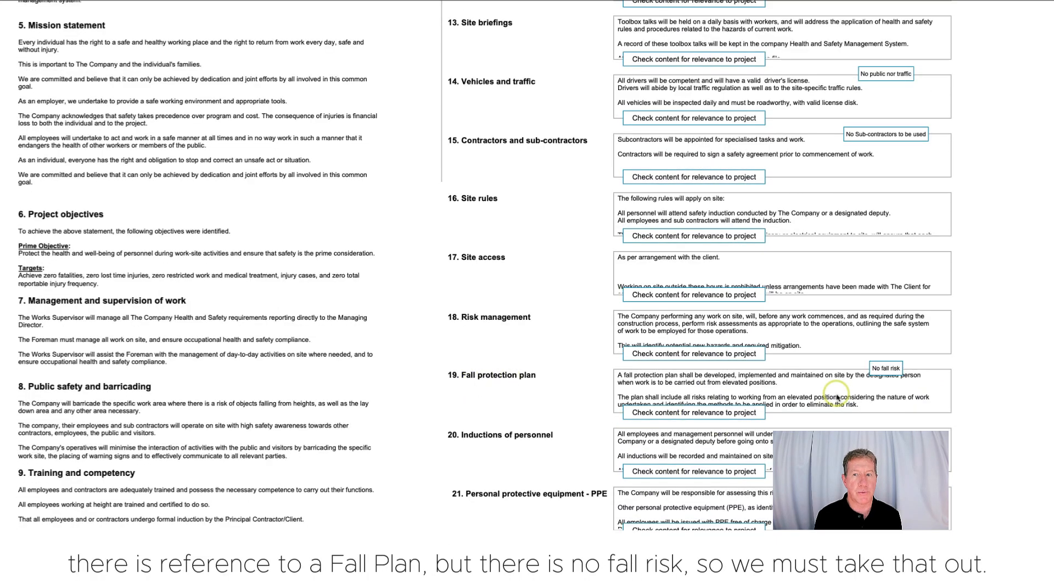
pyautogui.click(886, 368)
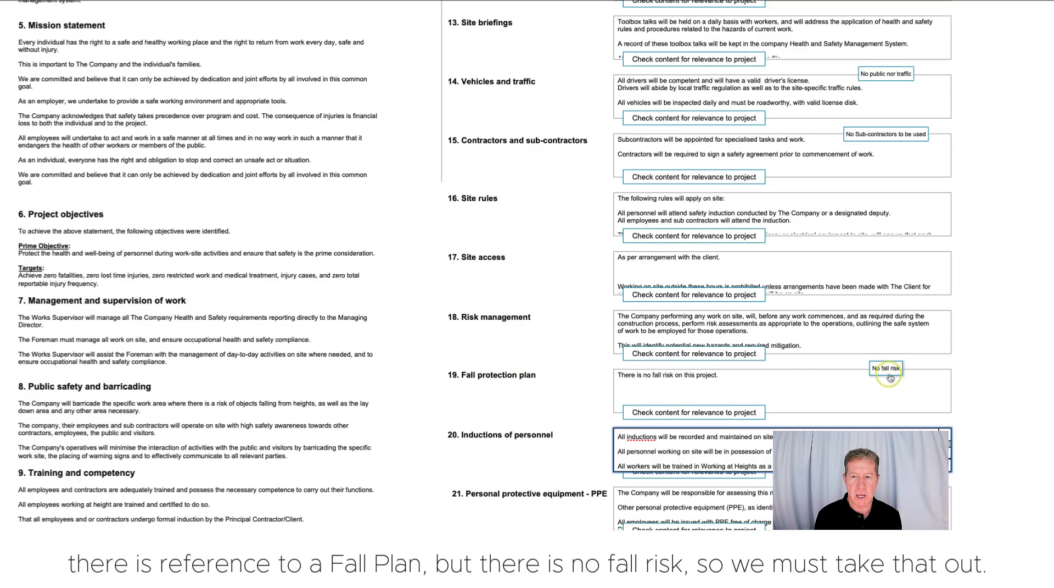
pyautogui.click(844, 401)
pyautogui.scroll(-2, 580, 400)
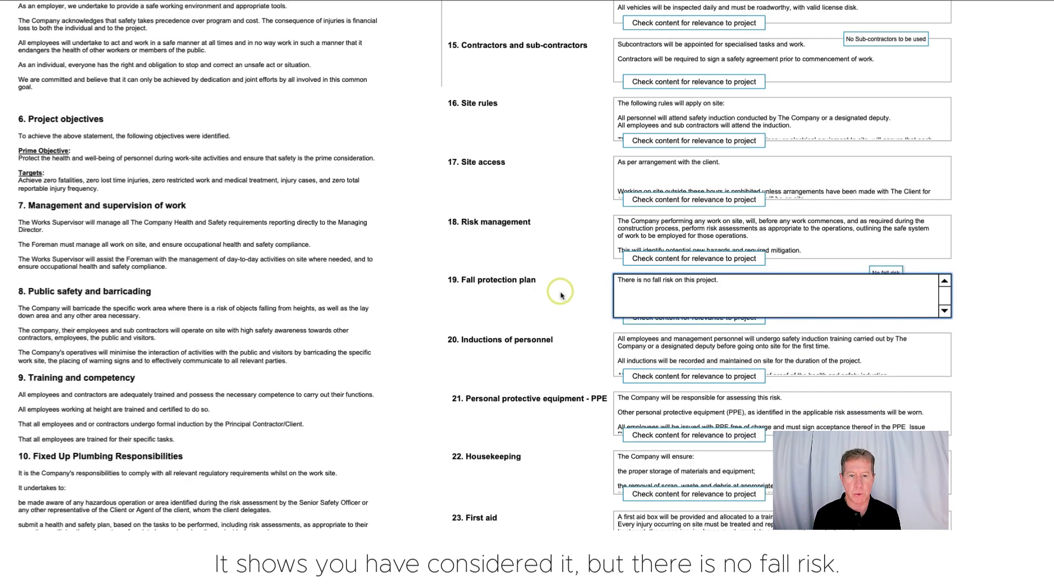
pyautogui.scroll(-5, 561, 295)
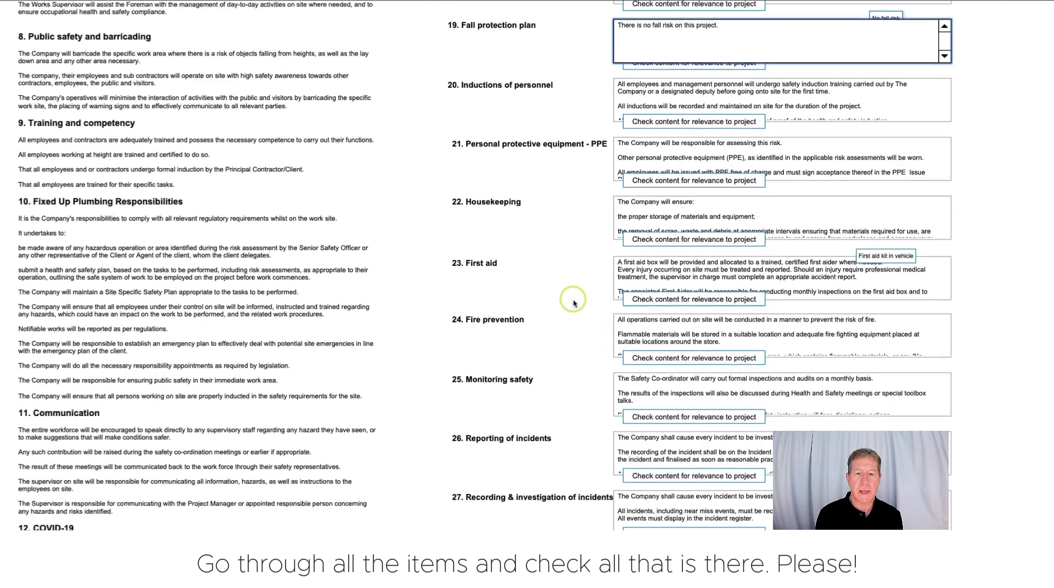
pyautogui.scroll(-2, 573, 318)
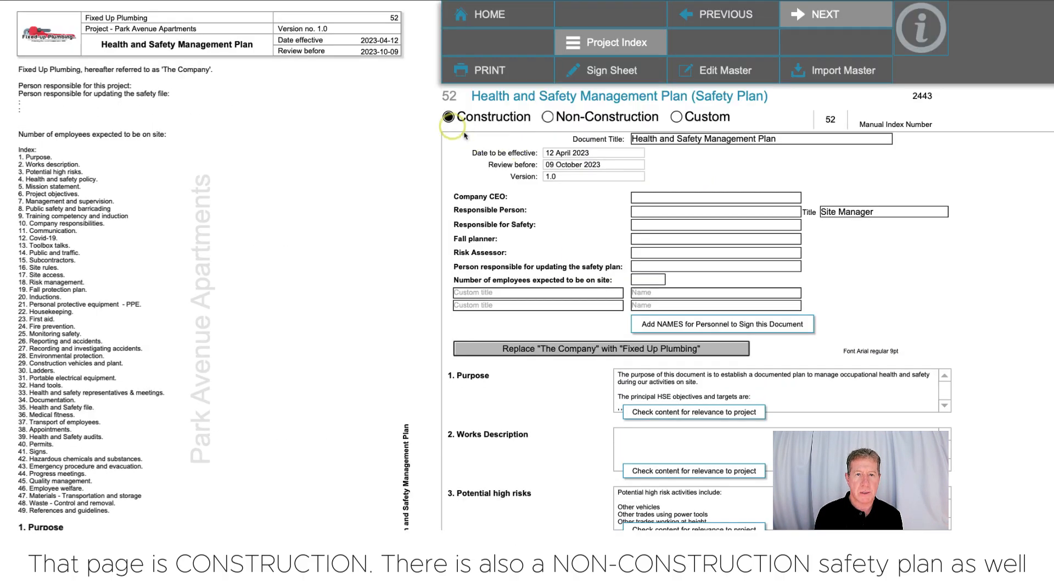
# Compare the Non-Construction and Custom safety plan layouts, settling back on Non-Construction.
pyautogui.click(548, 117)
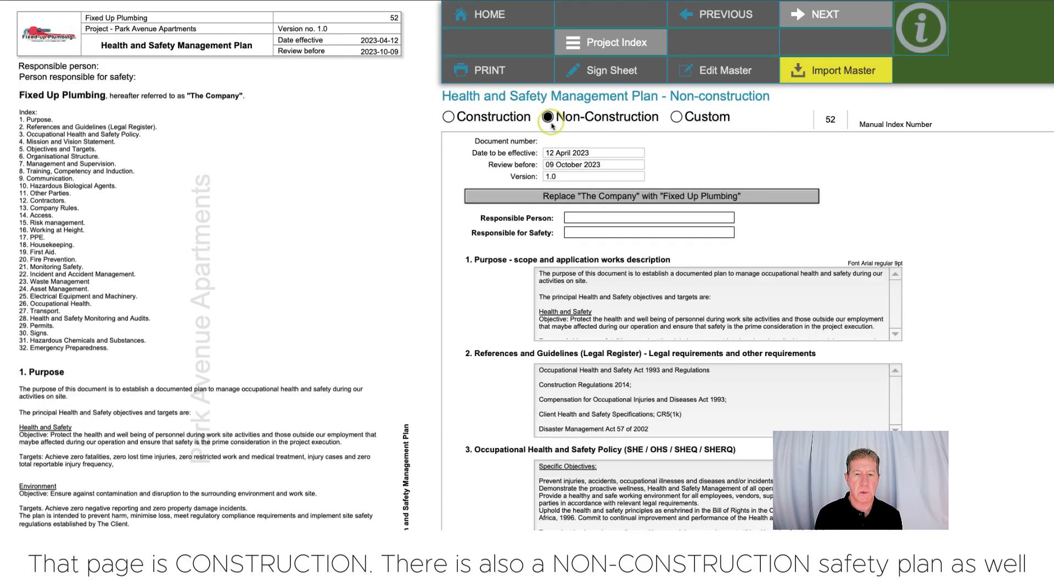
pyautogui.scroll(-5, 724, 461)
pyautogui.scroll(6, 723, 456)
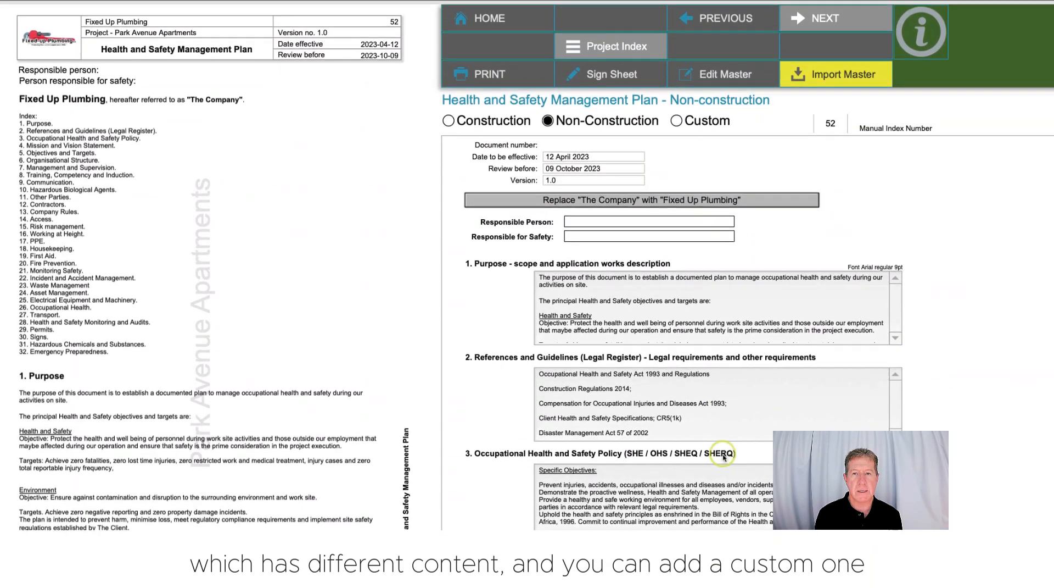
pyautogui.click(678, 122)
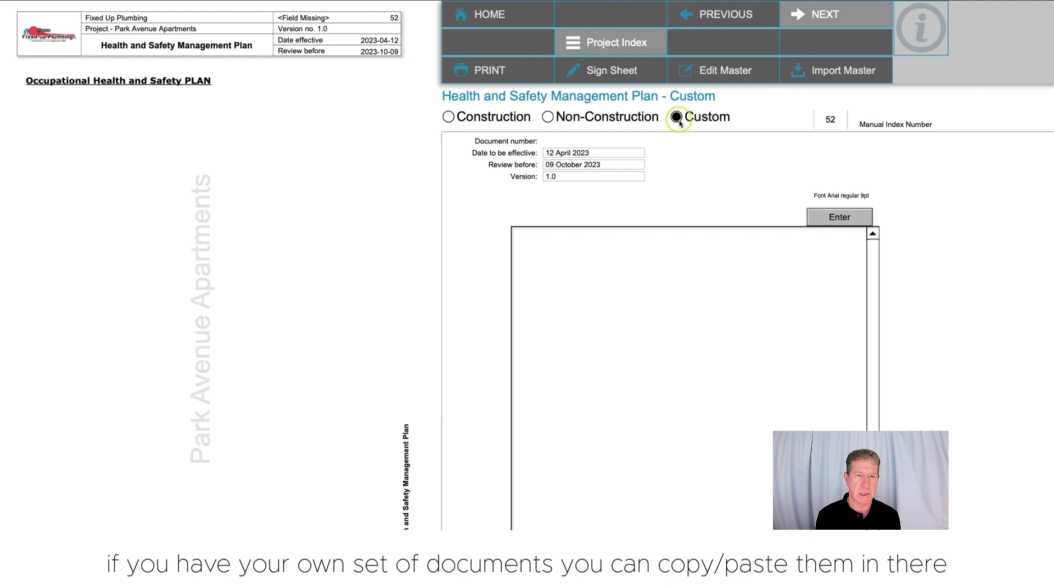
pyautogui.click(544, 118)
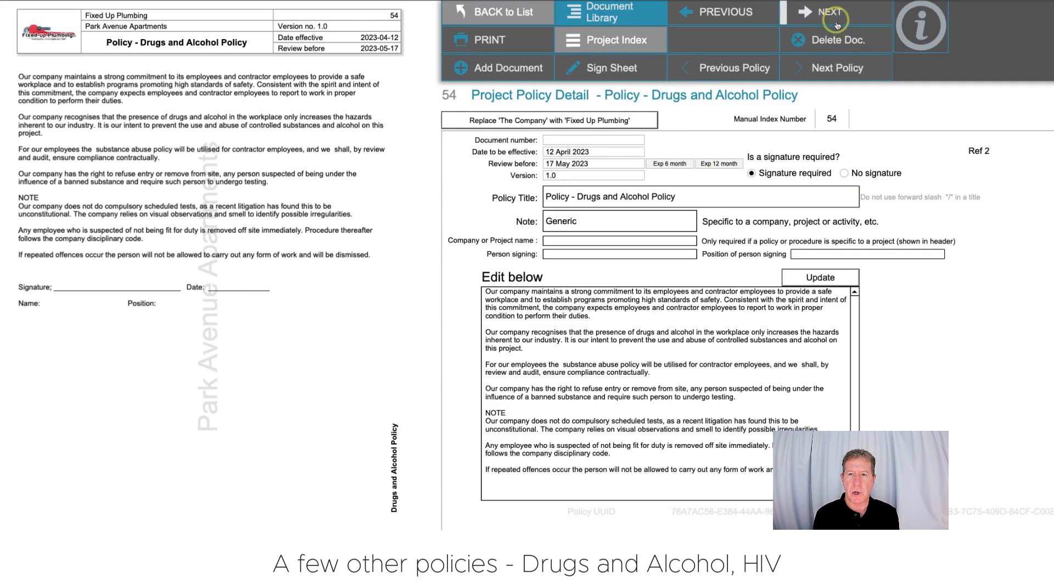
# Advance through the HIV AIDS, Covid-19 and Environmental Plan policies to the policy index sign sheet.
pyautogui.click(836, 18)
pyautogui.click(836, 15)
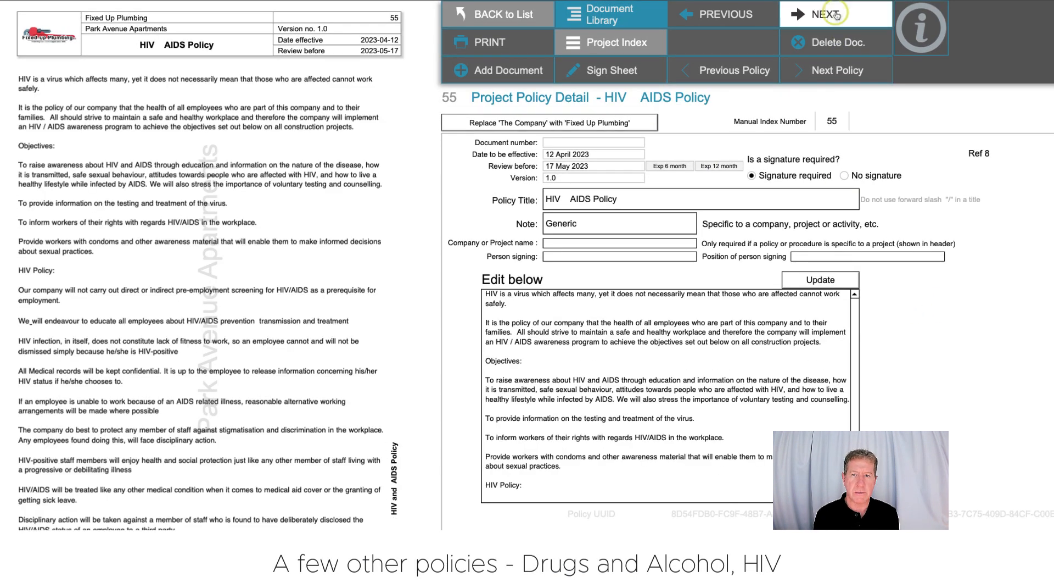
pyautogui.click(836, 16)
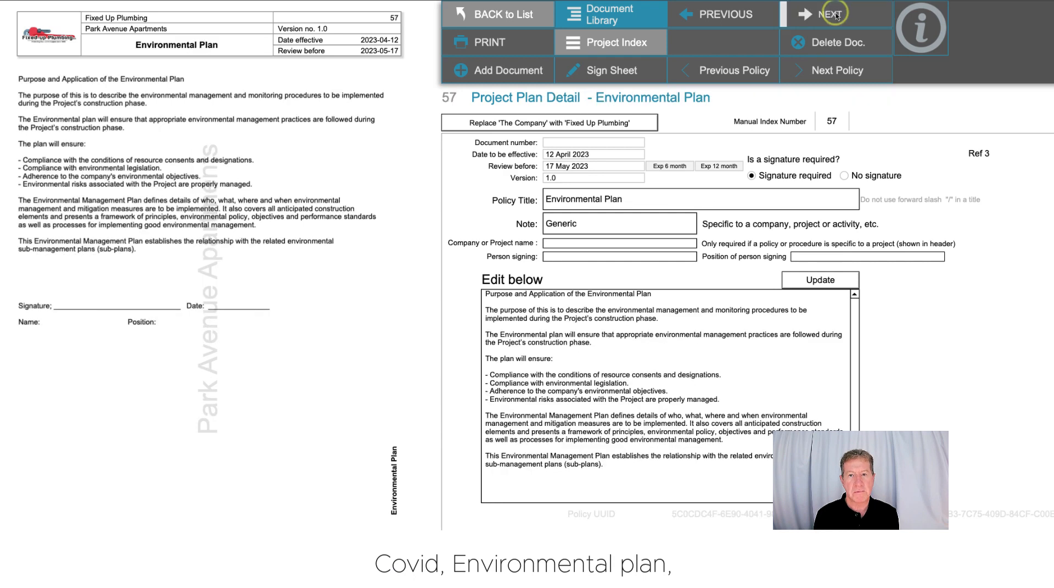
pyautogui.click(835, 15)
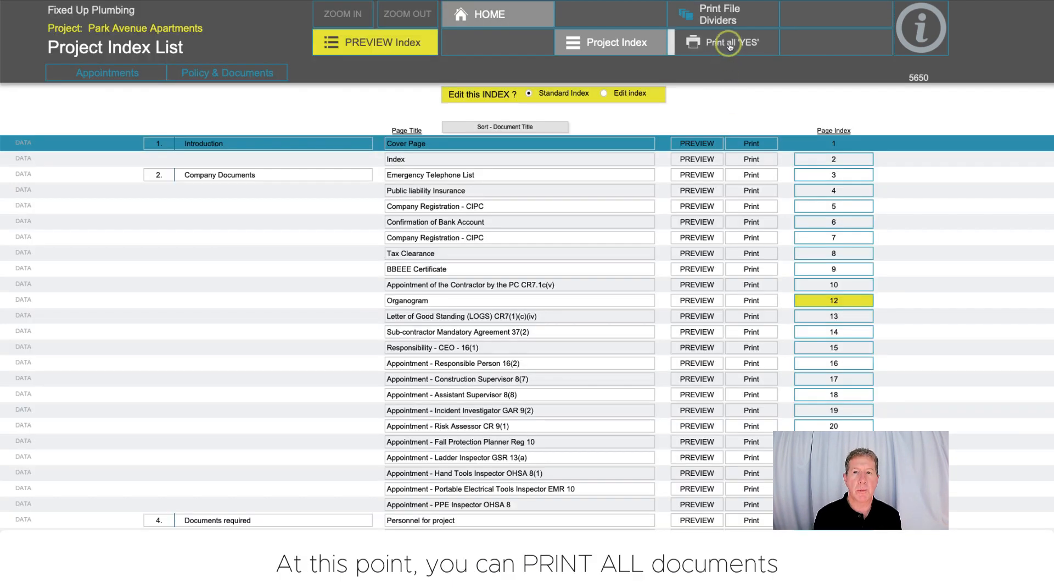
# From HOME, glance at Toolbox Talks, then open the Park Avenue Apartments Safety File Index.
pyautogui.click(508, 16)
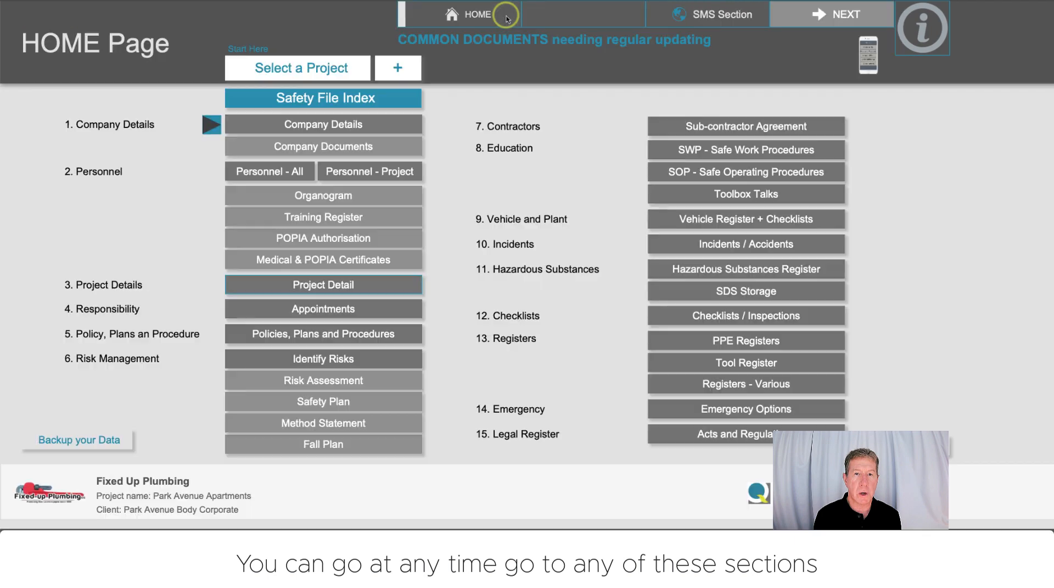
pyautogui.click(740, 196)
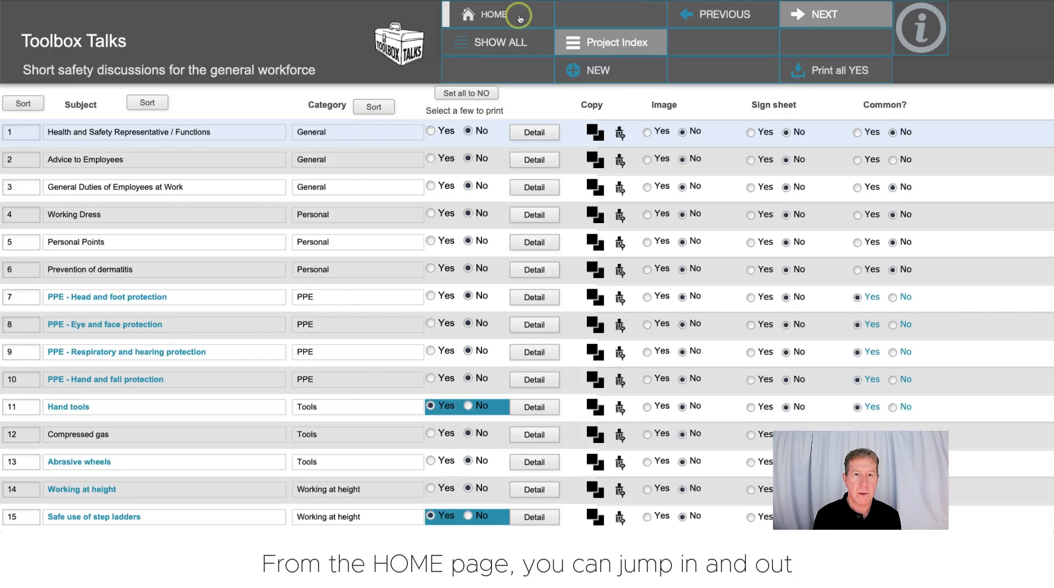
pyautogui.click(516, 14)
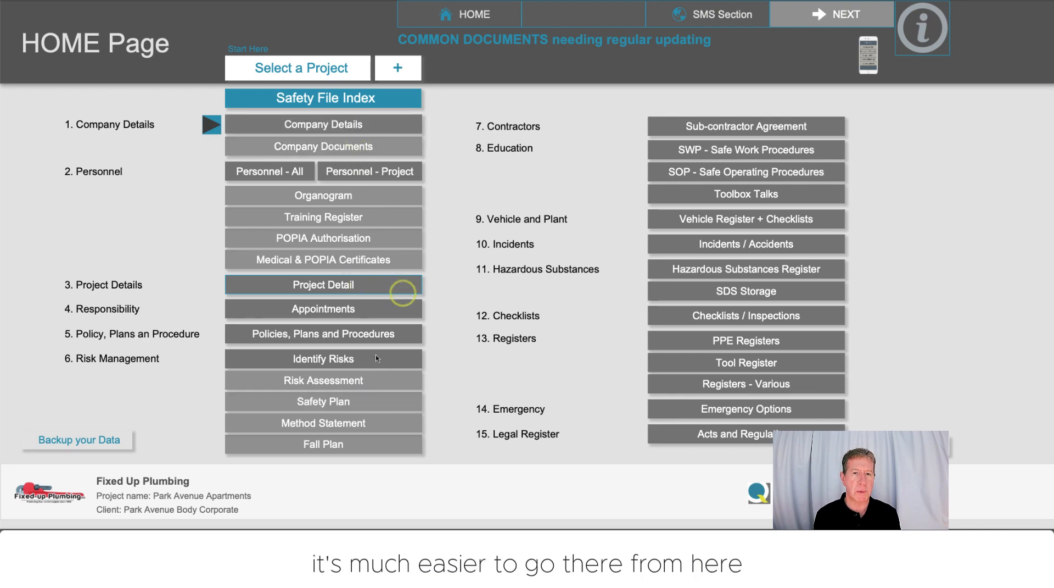
pyautogui.click(363, 101)
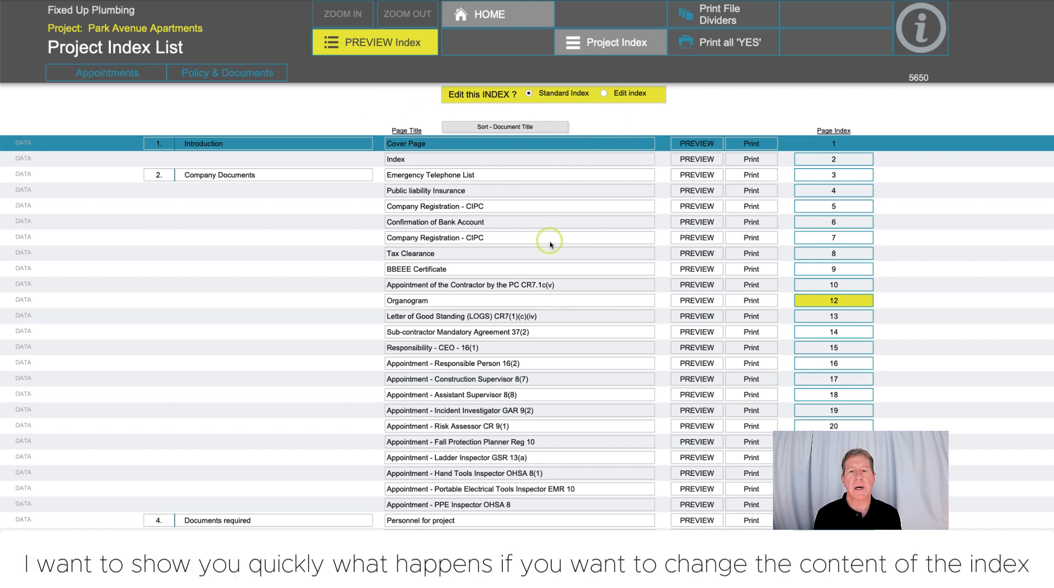
# In Edit index mode, delete the Appointment of the Contractor and Appointment - Assistant Supervisor 8(8) entries.
pyautogui.scroll(-3, 506, 263)
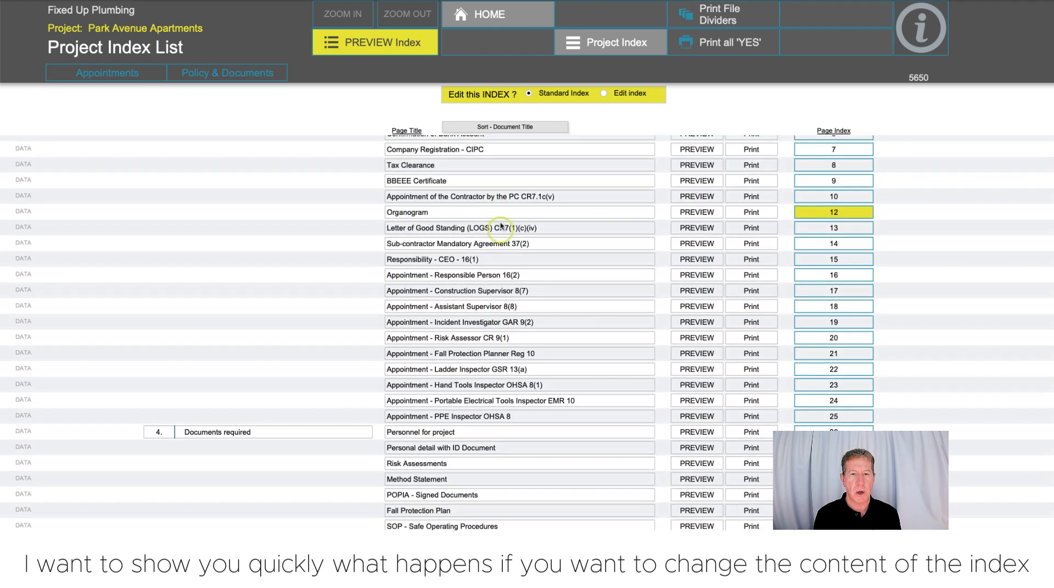
pyautogui.scroll(3, 506, 274)
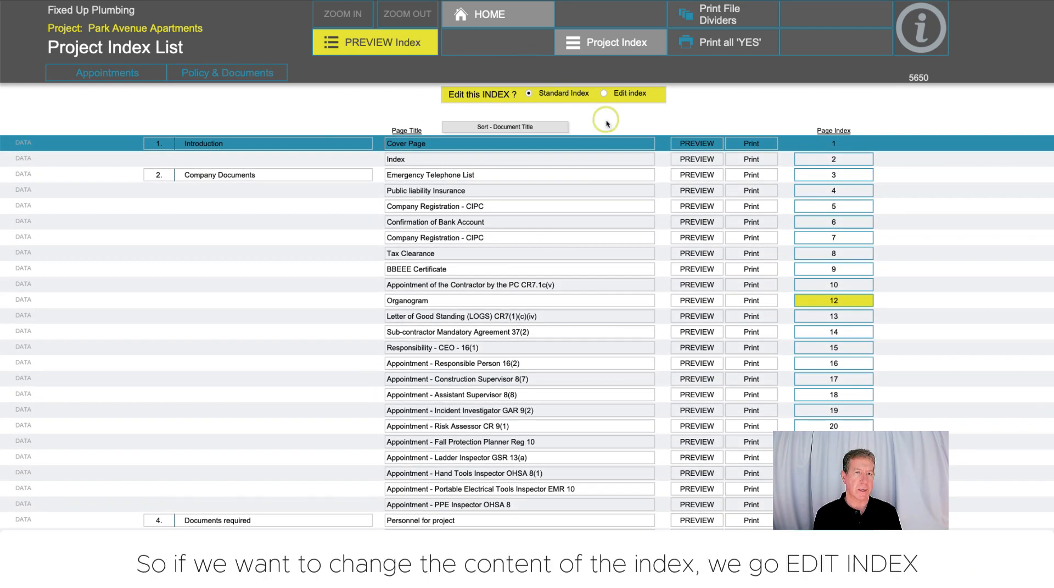
pyautogui.click(604, 93)
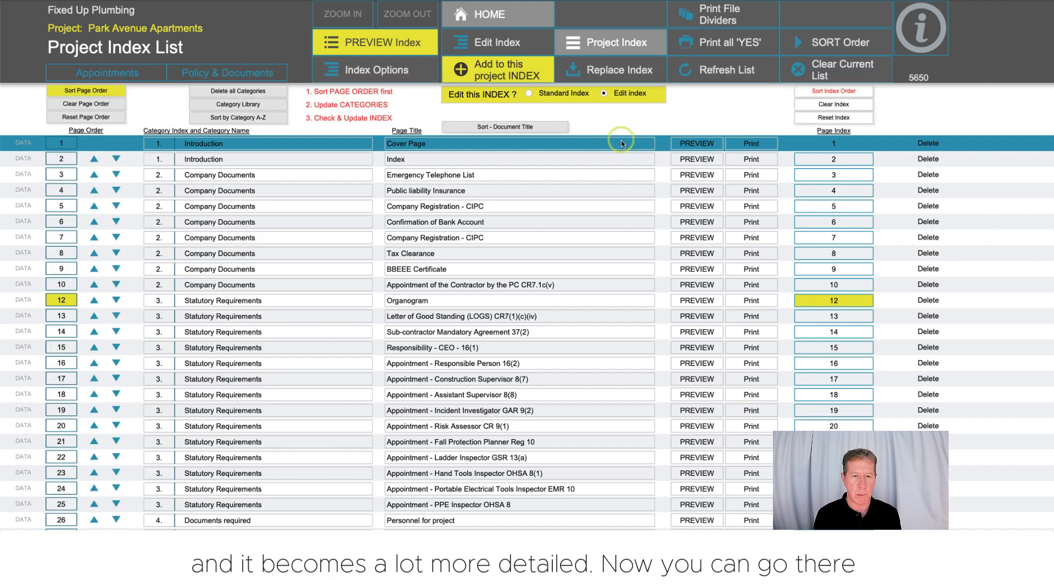
pyautogui.click(591, 284)
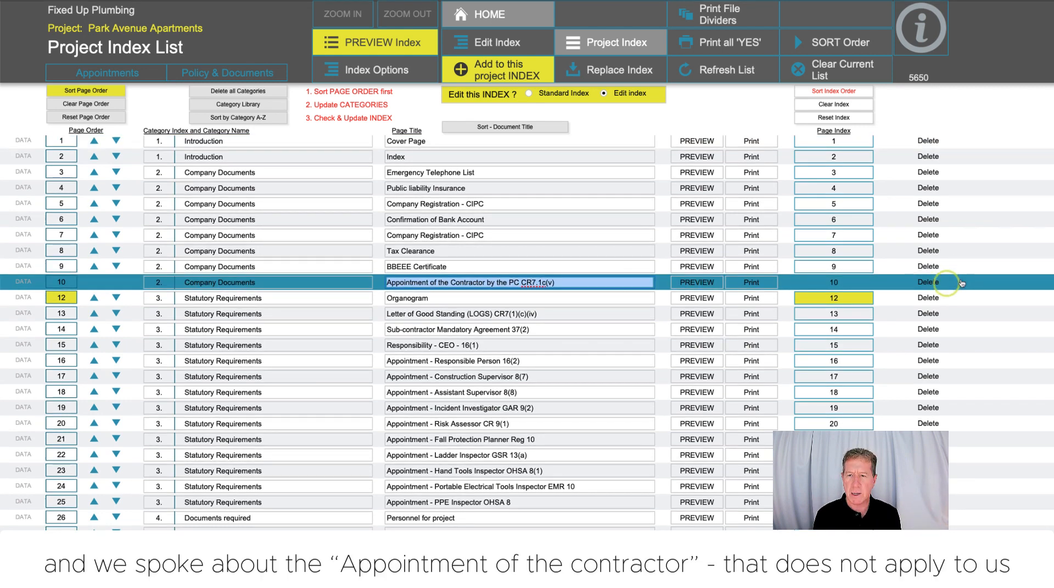
pyautogui.click(929, 282)
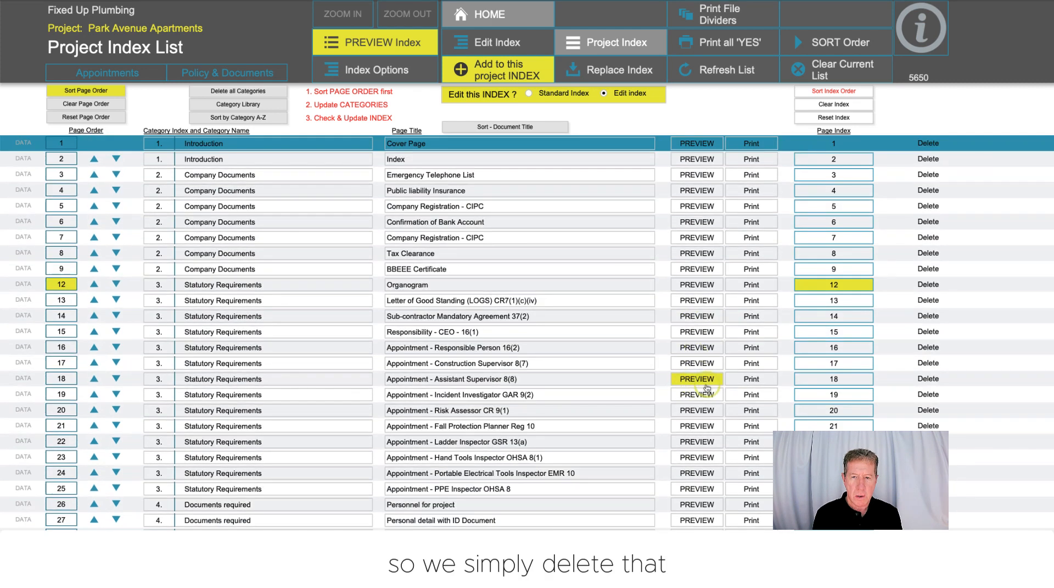
pyautogui.click(914, 379)
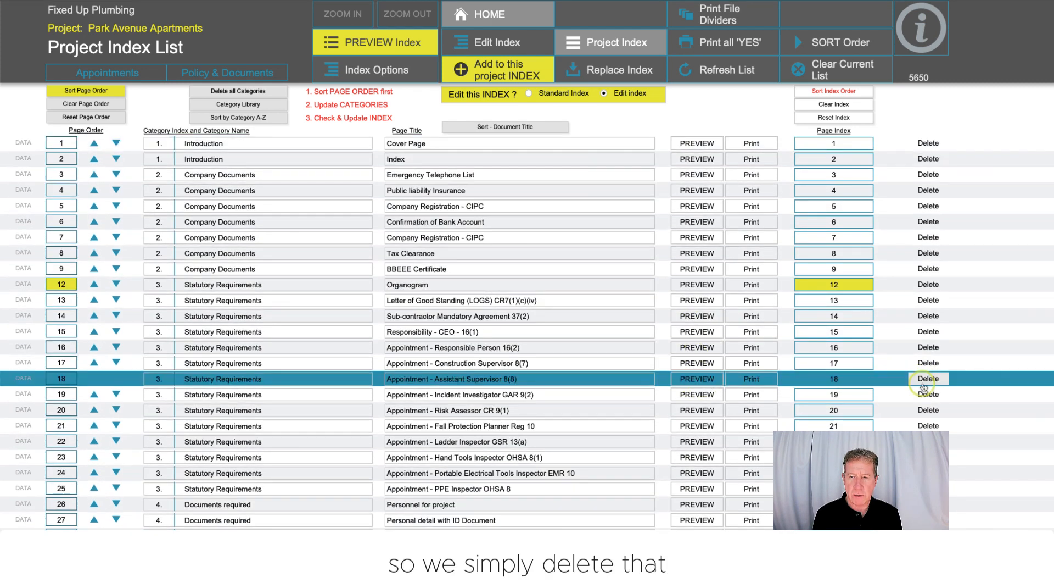
# Reset the page order and confirm resetting the page index so both number sequentially.
pyautogui.scroll(-1, 927, 394)
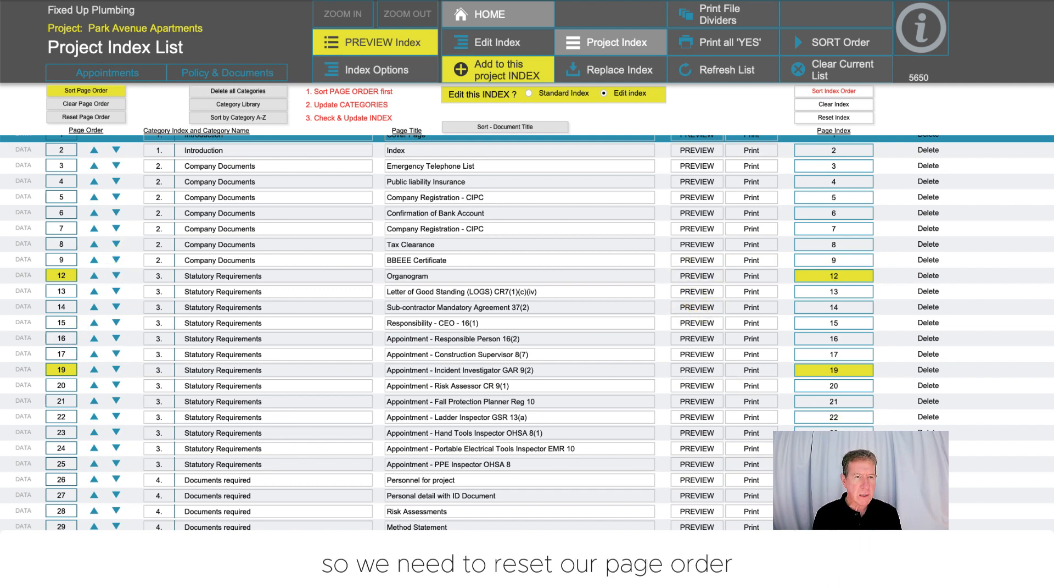
pyautogui.click(106, 118)
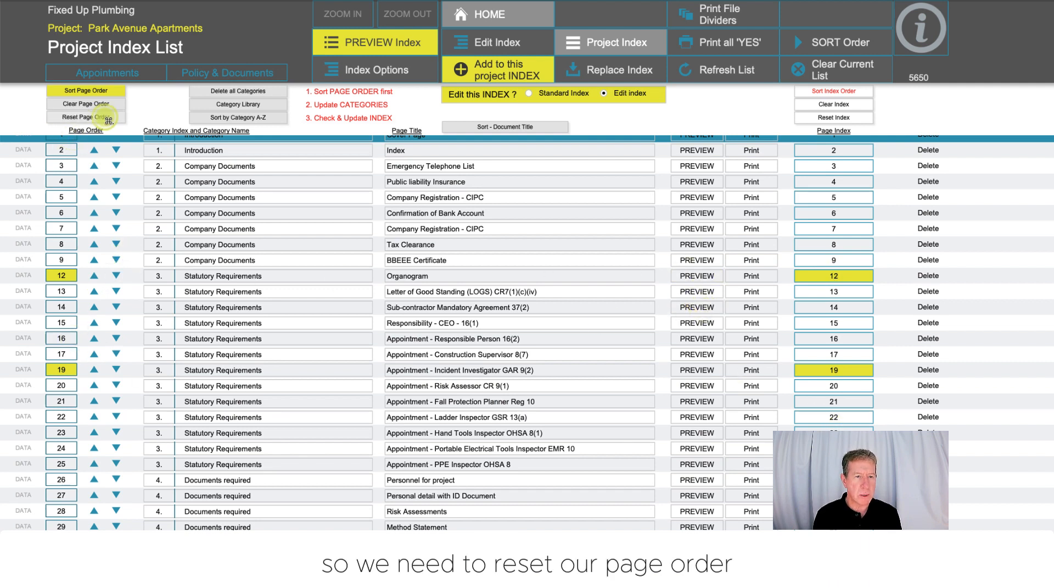
pyautogui.click(844, 119)
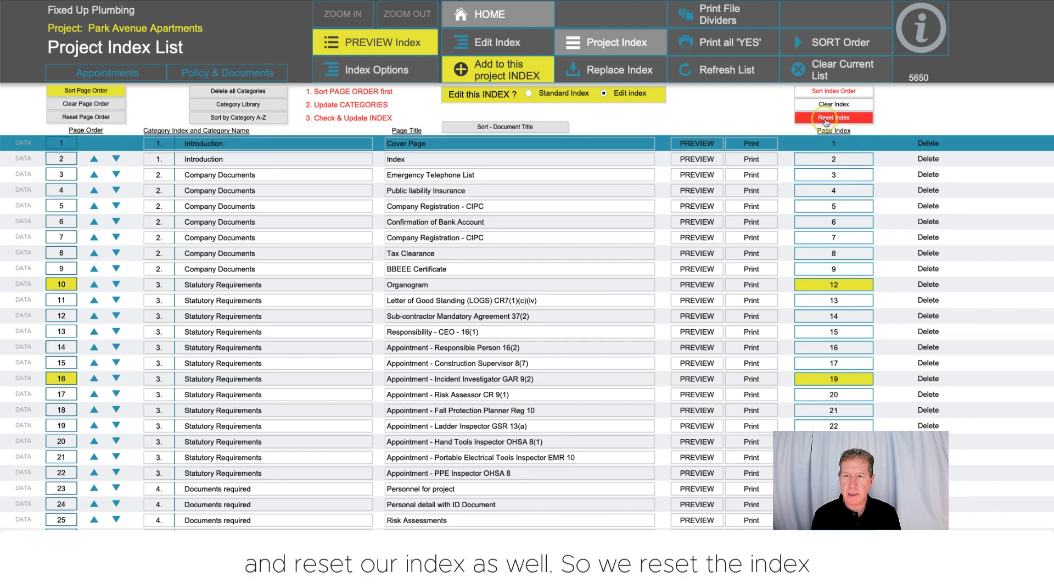
pyautogui.press('Return')
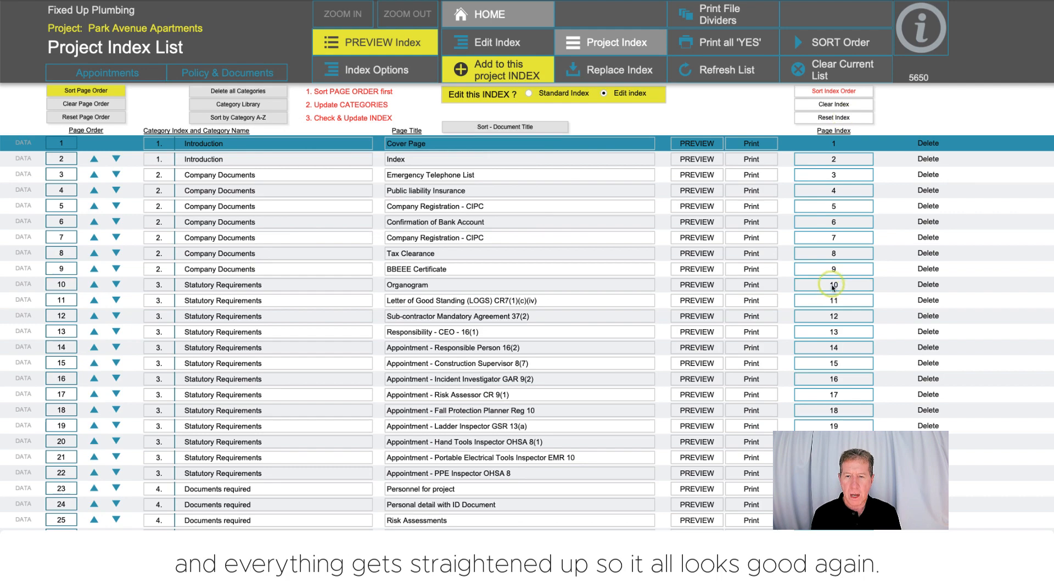
pyautogui.scroll(-3, 832, 291)
pyautogui.scroll(3, 796, 259)
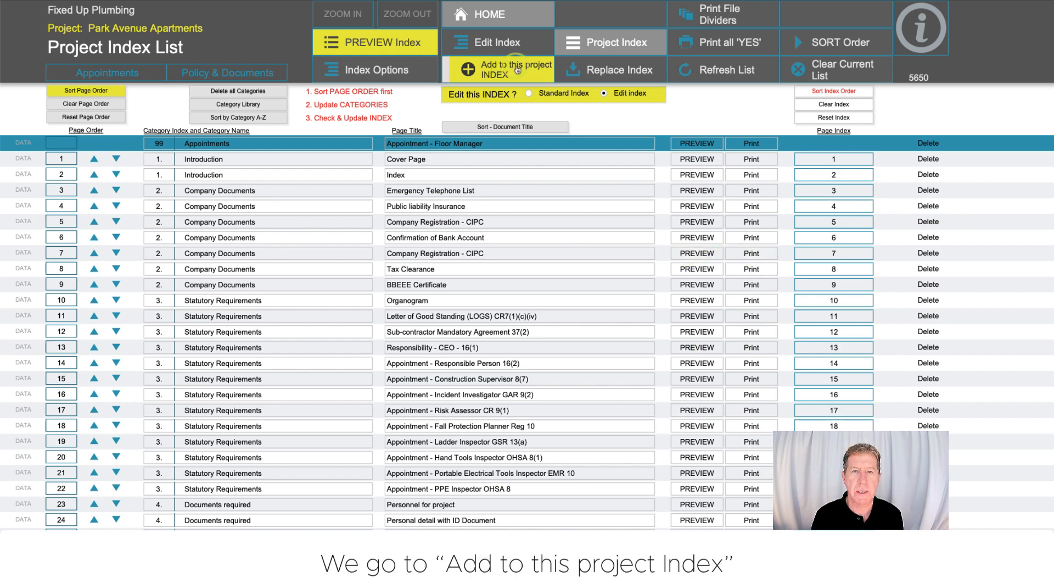
# Find 'workshop' in the master list and add Appointment - Workshop Manager to the project index.
pyautogui.click(516, 69)
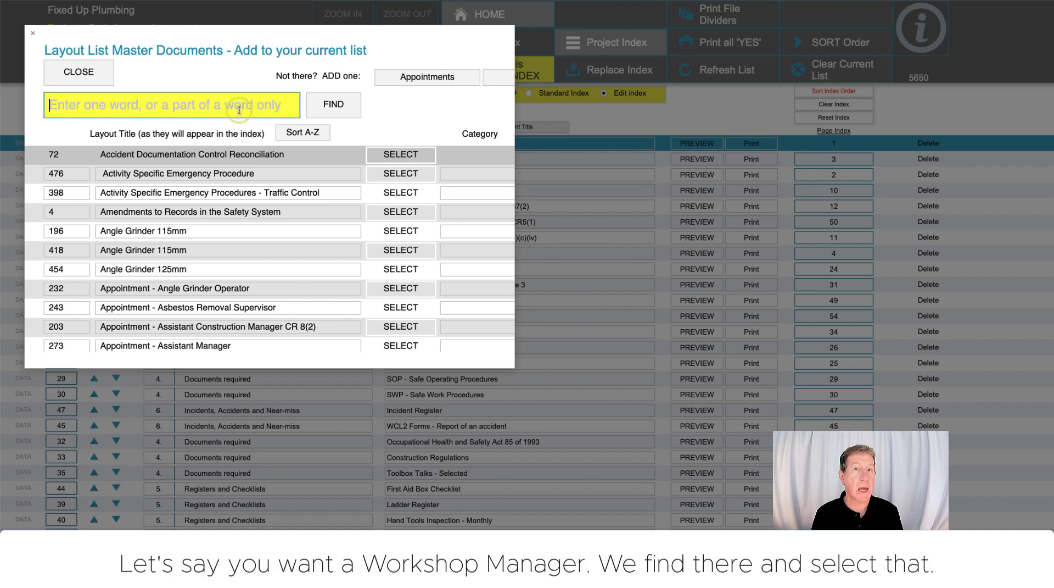
pyautogui.write('workshop')
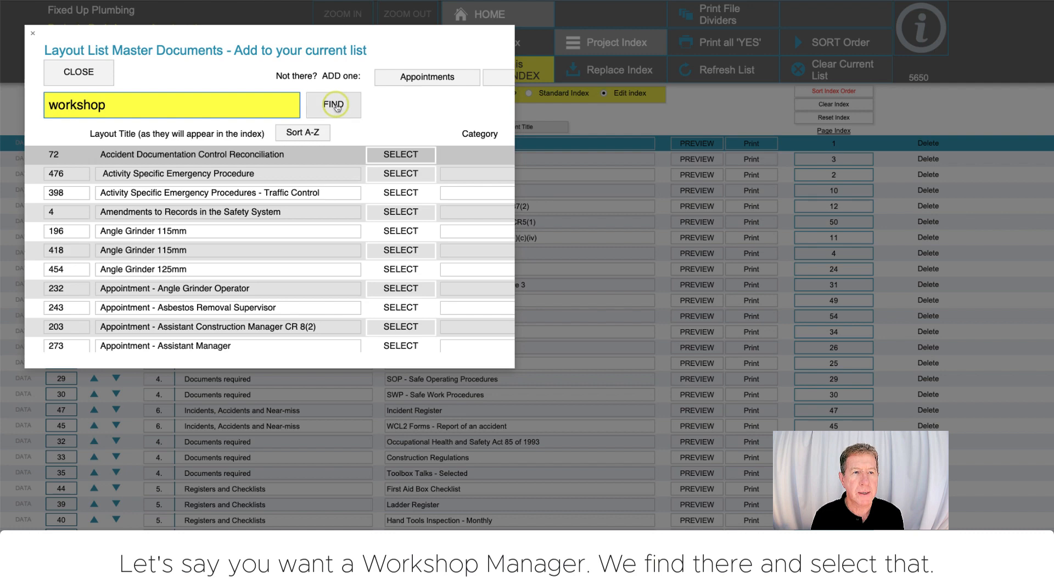
pyautogui.click(335, 105)
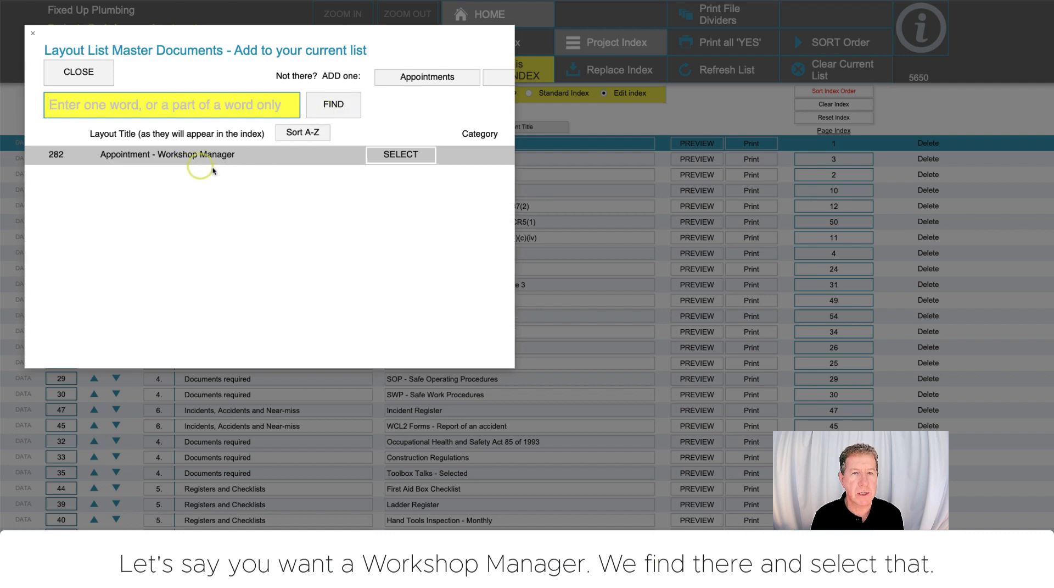
pyautogui.click(407, 158)
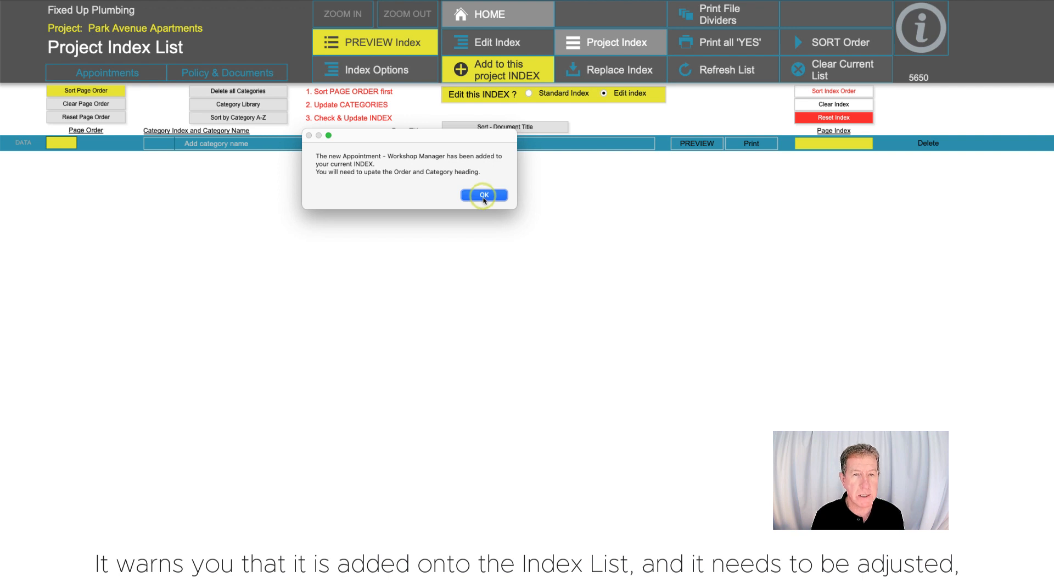
pyautogui.click(484, 196)
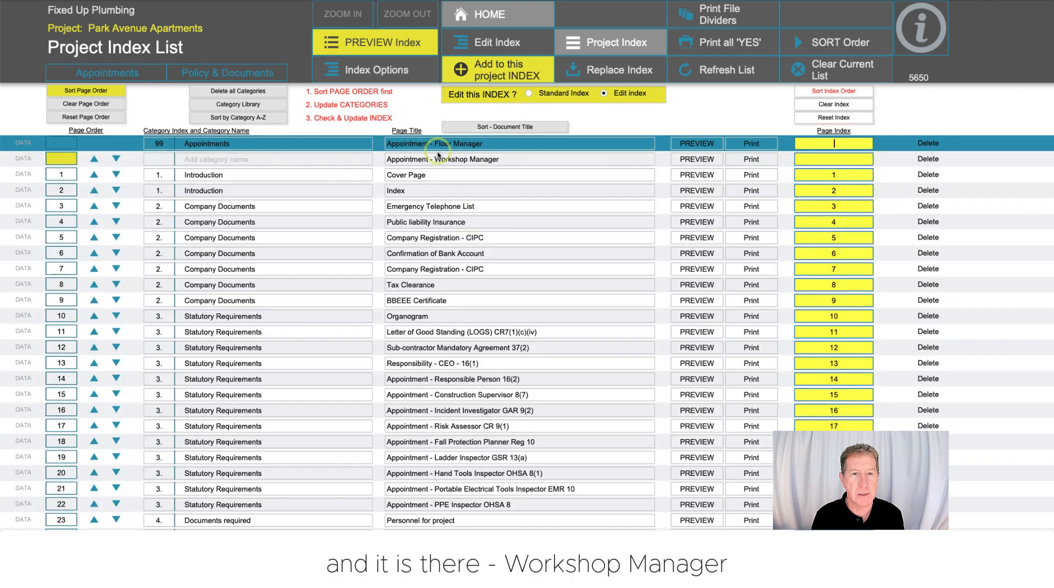
pyautogui.click(513, 159)
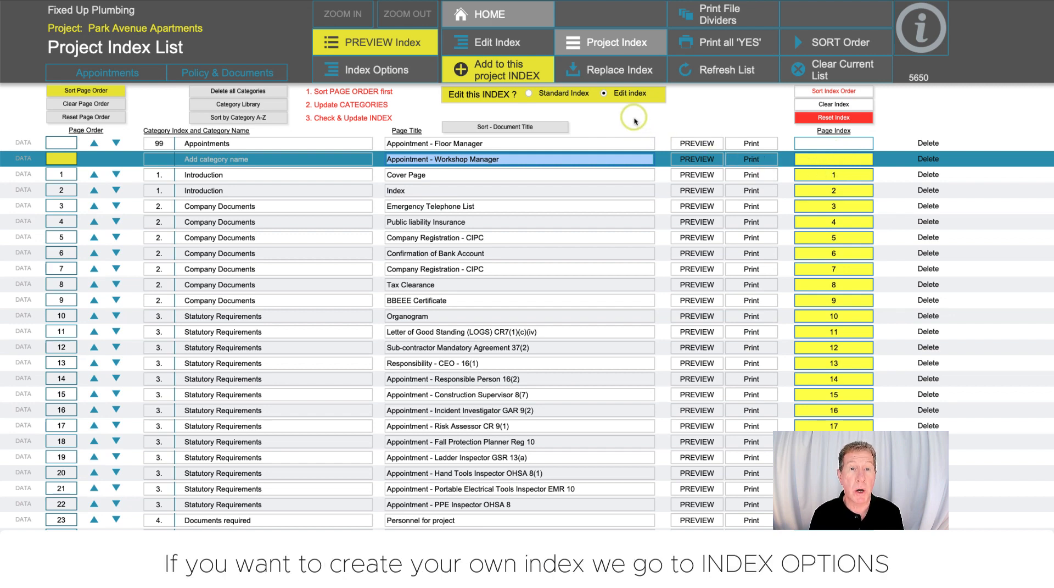
# Check the Available Indexes list, then return to the Q-Safe Construction 2023 Index.
pyautogui.click(409, 74)
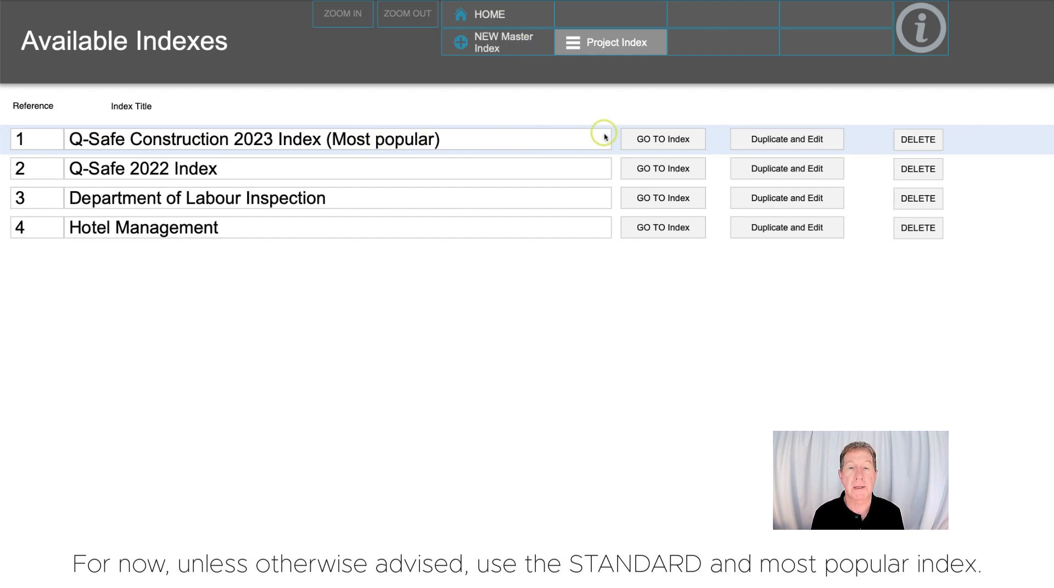
pyautogui.click(638, 139)
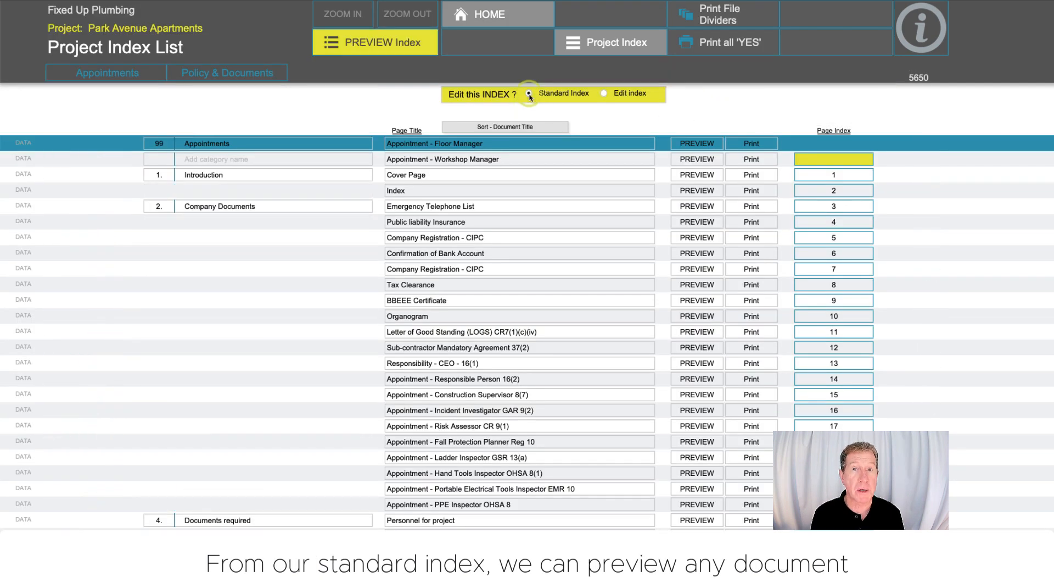